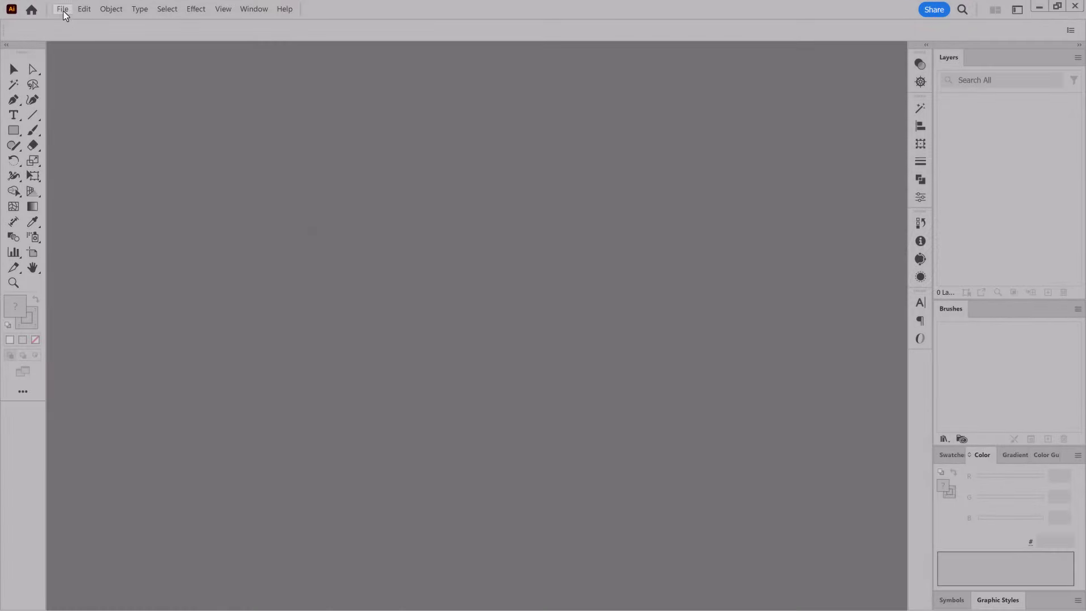
Create a blank 340 × 192 mm landscape document from the recent preset.
click(63, 10)
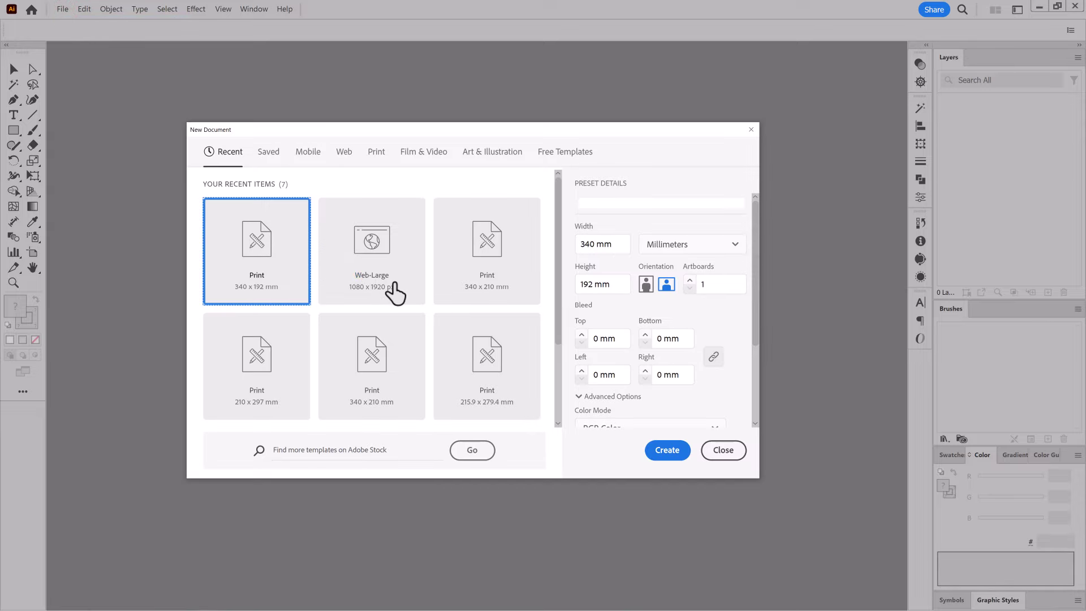
click(676, 453)
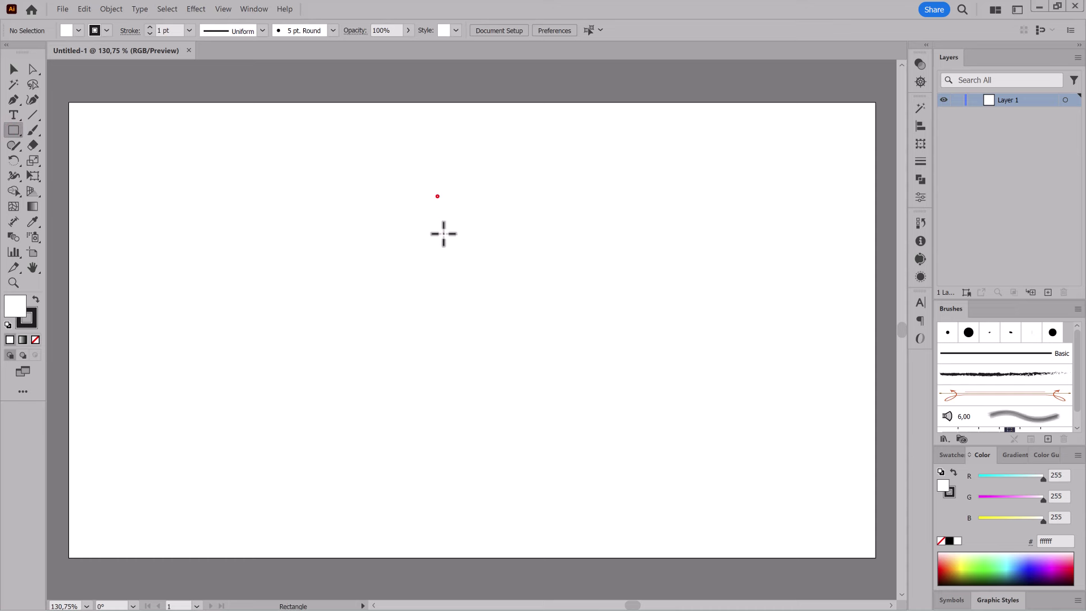
Draw a tall narrow upright rectangle with dark fill and no stroke, centred horizontally.
drag(437, 196, 465, 451)
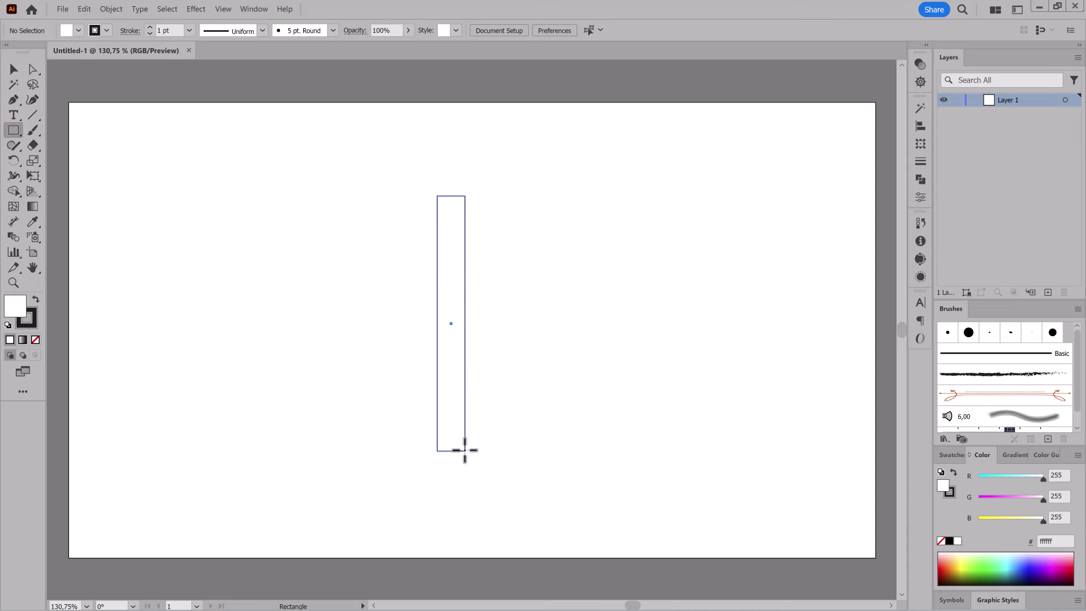
click(952, 472)
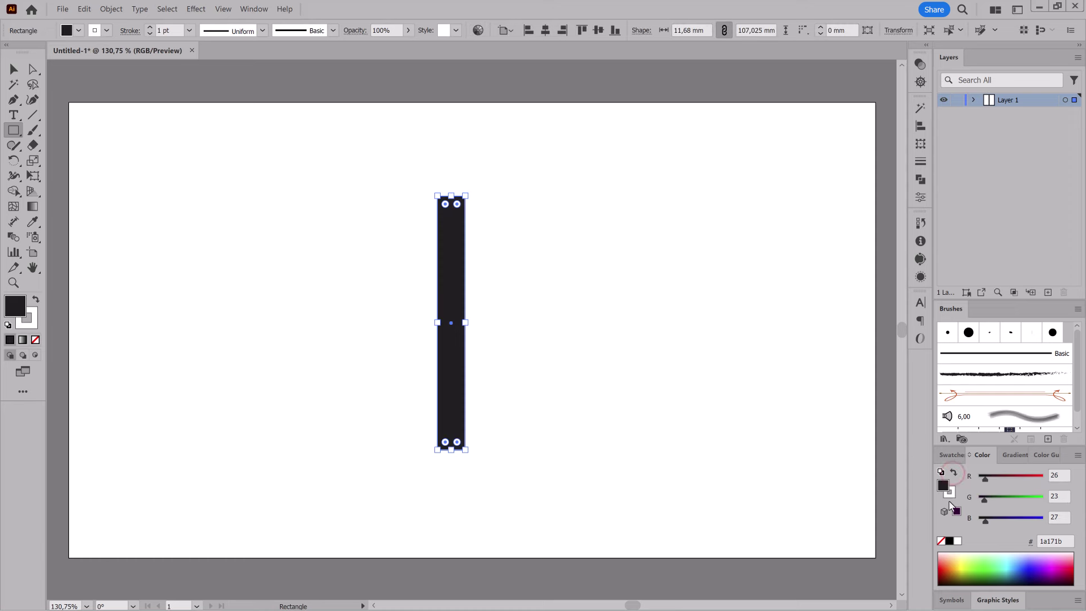
click(949, 495)
click(953, 455)
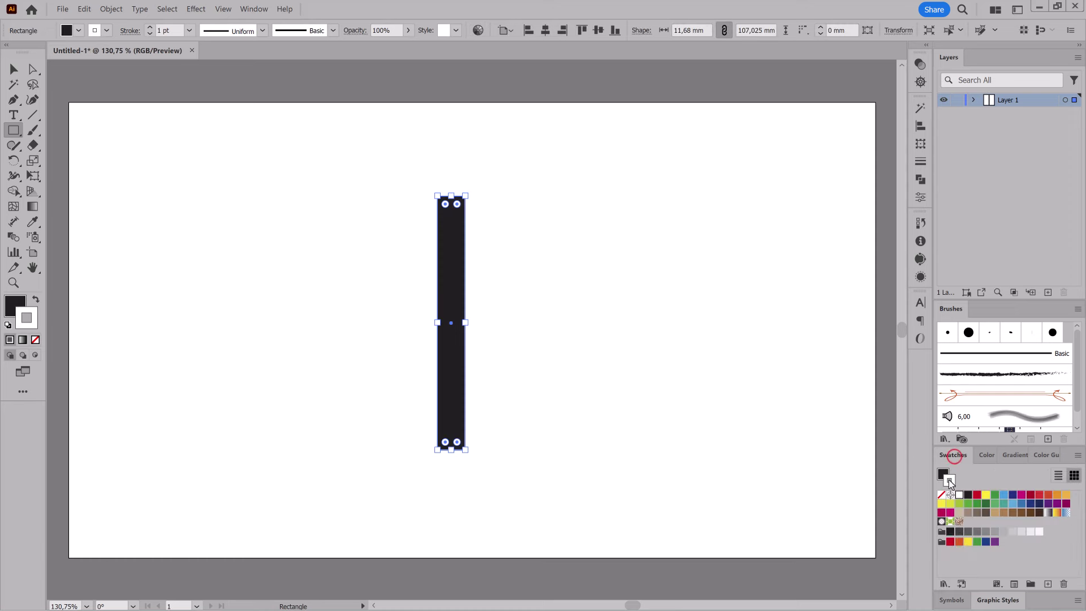
click(941, 496)
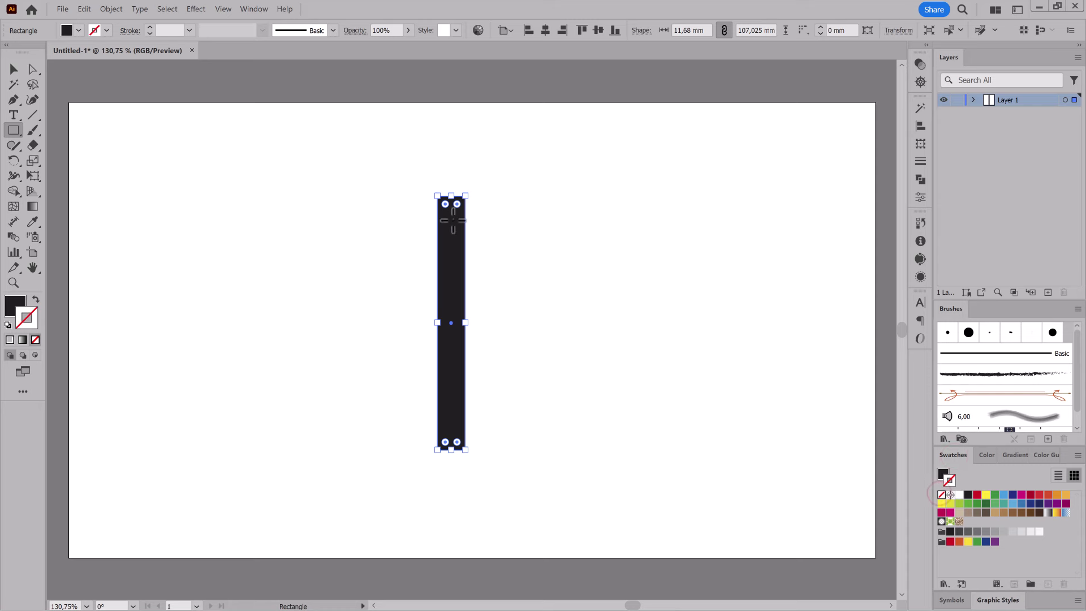
click(549, 29)
Centre the bar vertically and duplicate it in the Layers panel.
click(599, 30)
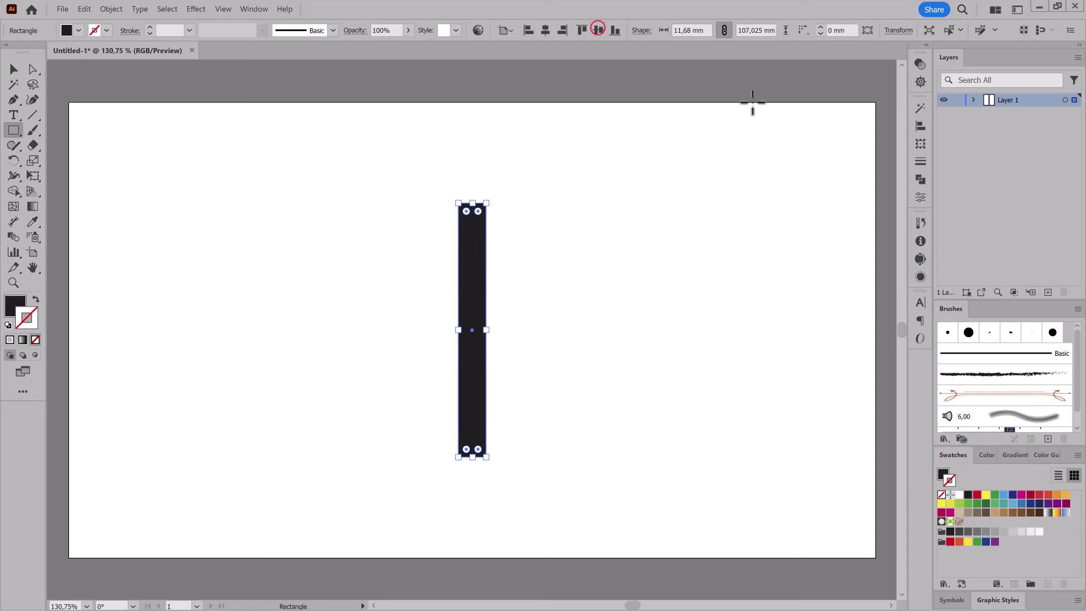
click(973, 100)
drag(1042, 114, 1049, 292)
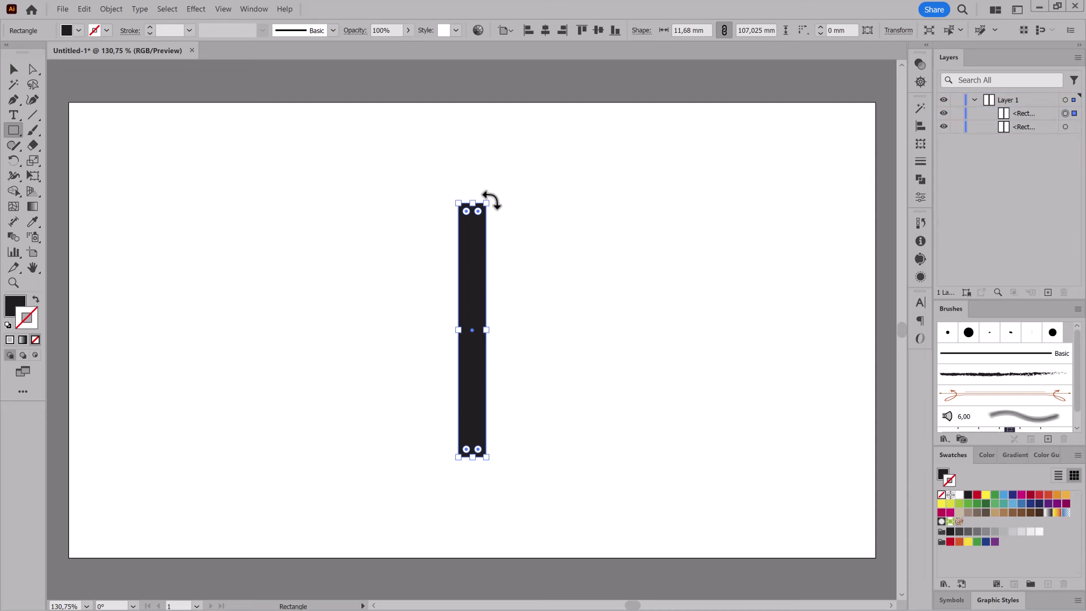
Rotate the copy 90°, shorten it to a 64 mm crossbar and raise it near the top.
drag(490, 200, 600, 336)
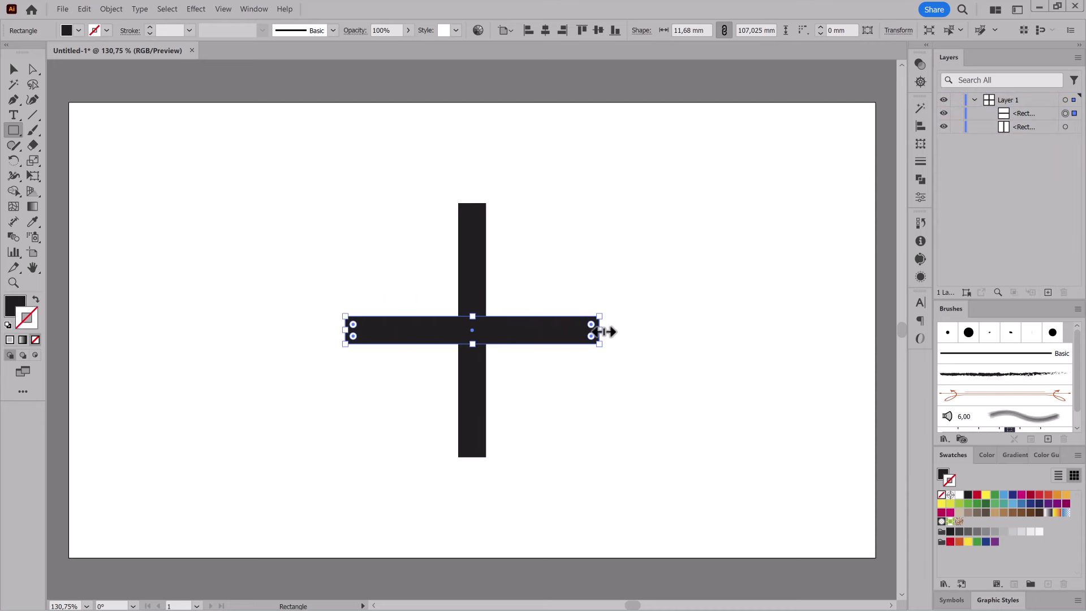
mouse_move(599, 330)
mouse_down()
mouse_move(553, 330)
mouse_move(520, 284)
mouse_up()
key(e)
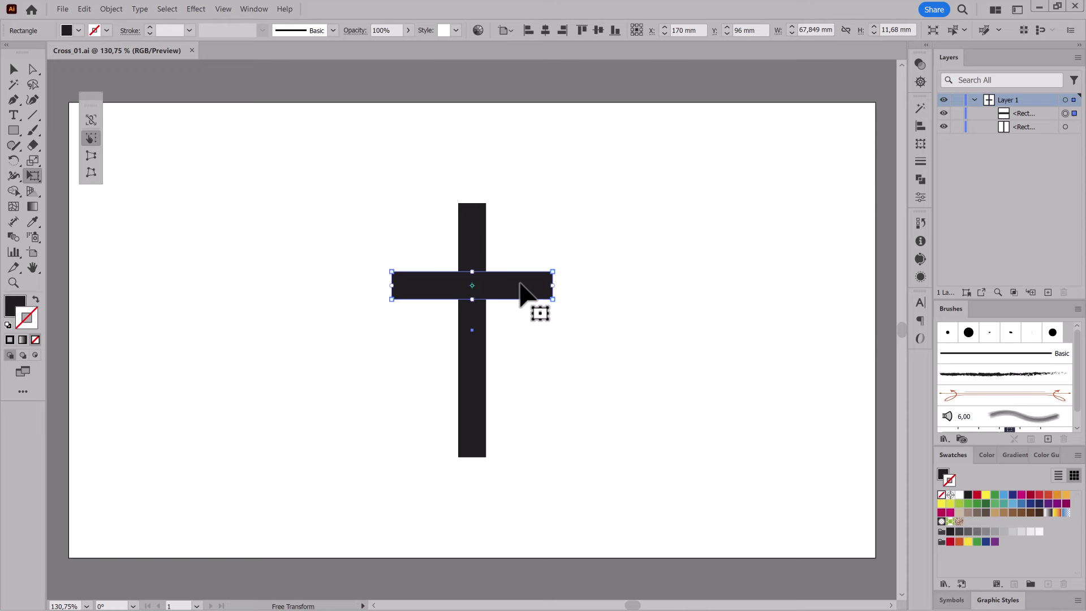
drag(553, 285, 550, 284)
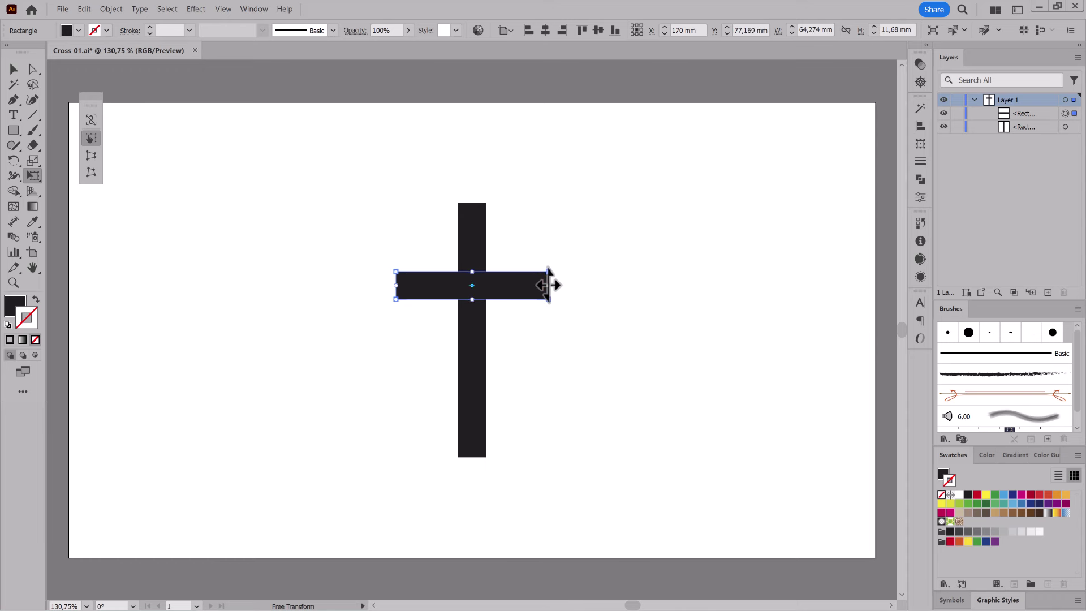
click(648, 311)
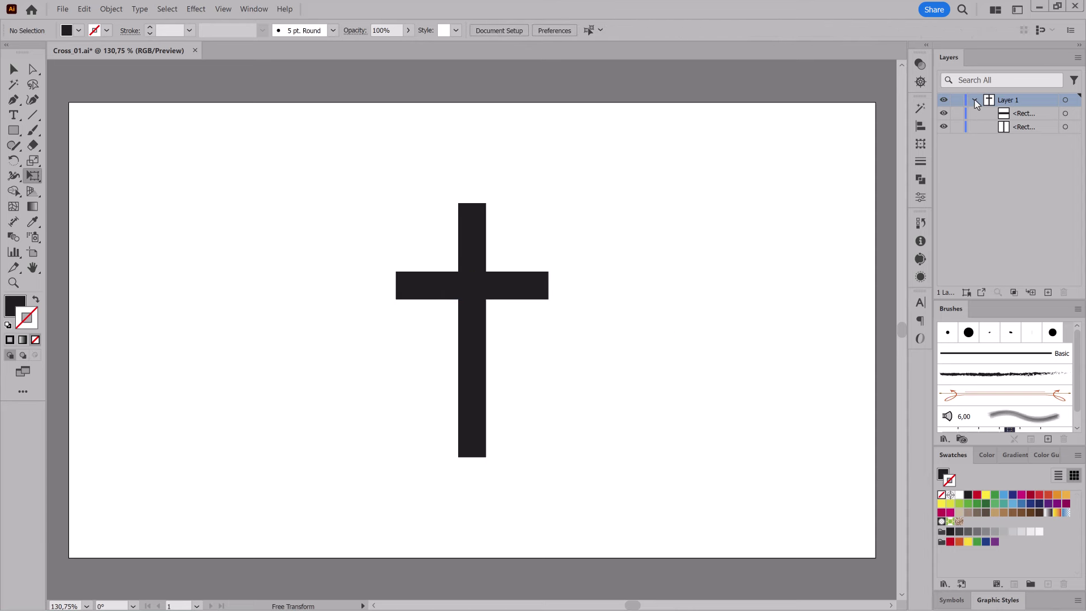
Add Layer 2 above the cross, accept the Paintbrush options, and browse the brush libraries.
click(1048, 292)
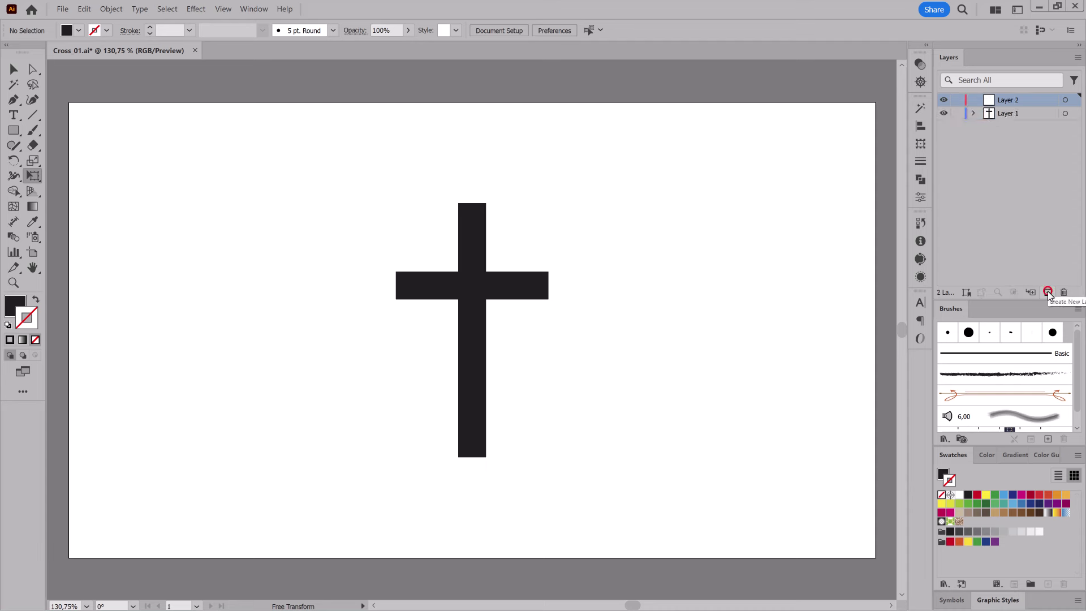
click(32, 131)
double_click(33, 131)
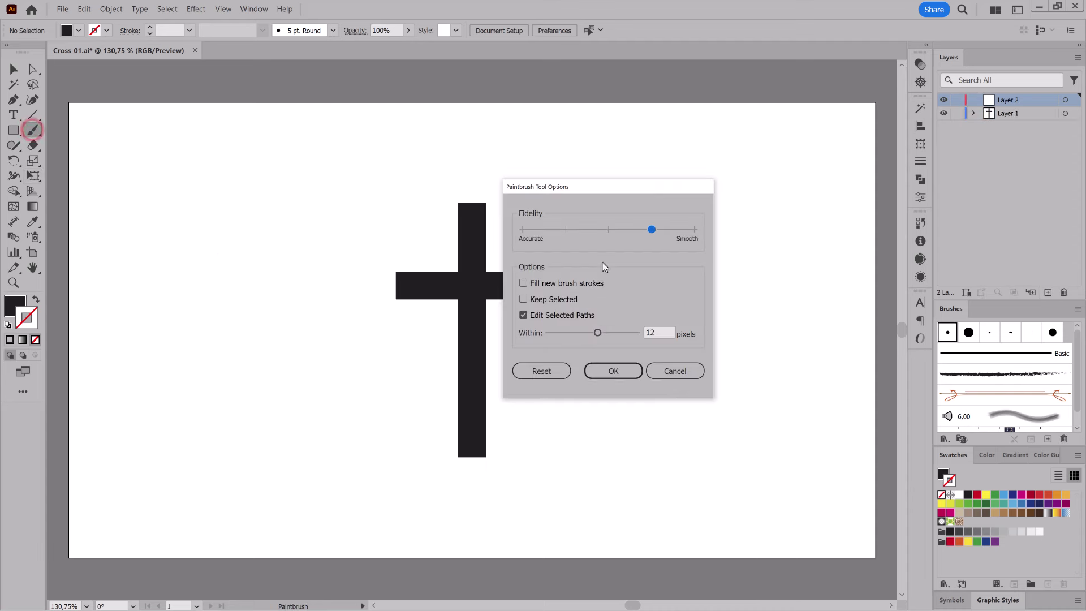
click(614, 370)
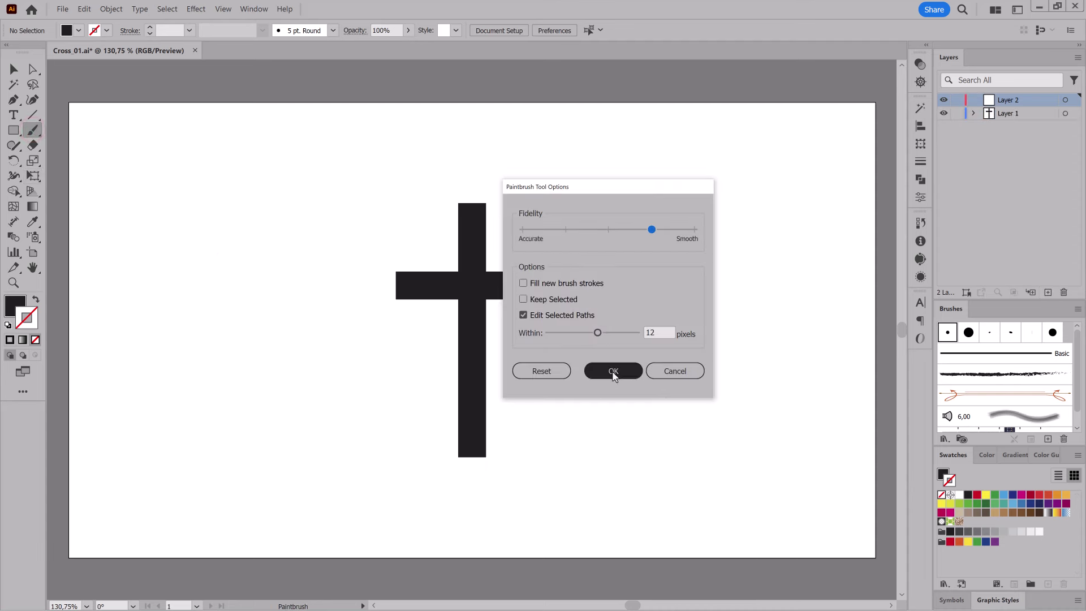
click(944, 440)
mouse_move(966, 534)
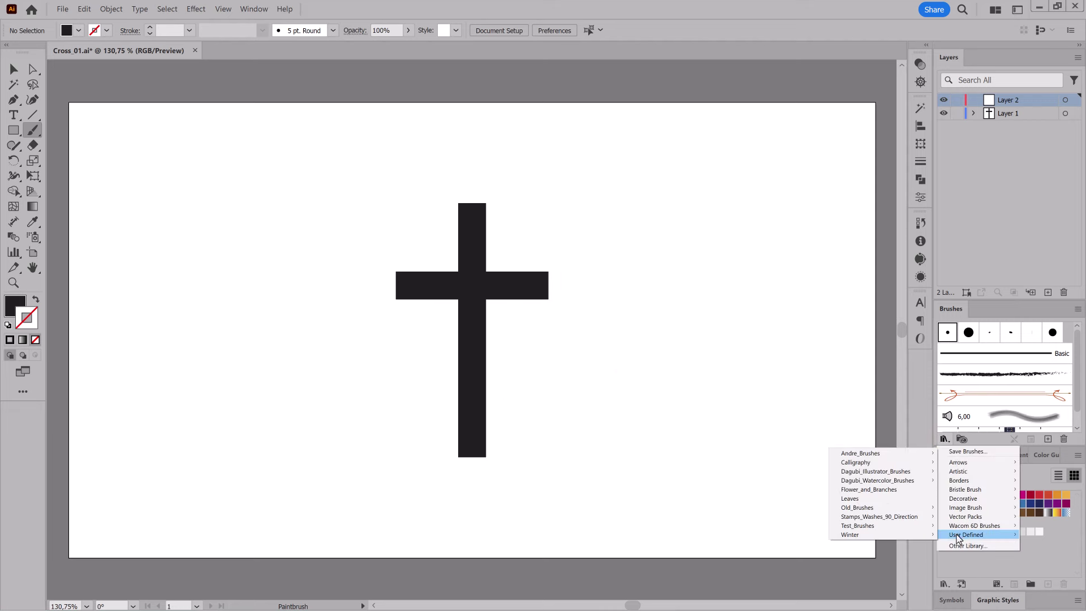
mouse_move(876, 470)
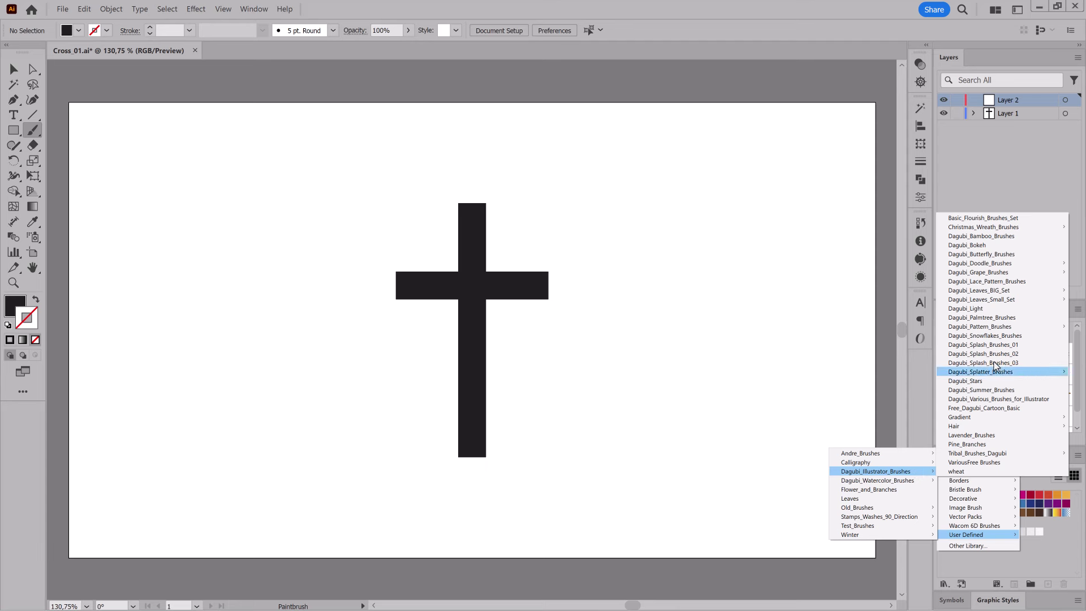
mouse_move(980, 263)
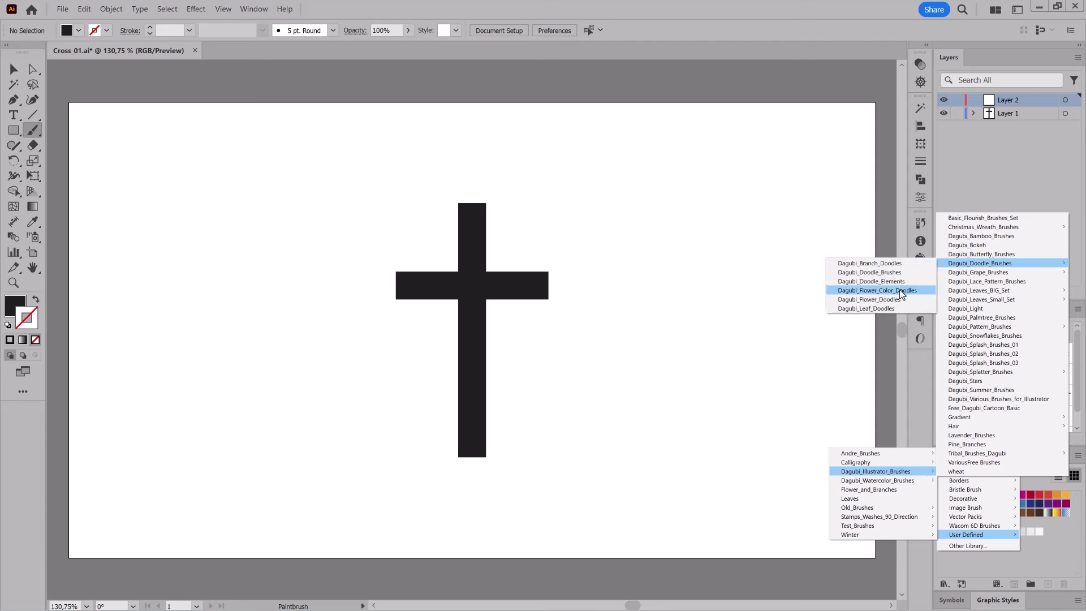
Open the Dagubi_Flower_Doodles library and enlarge its panel to show more brushes.
click(887, 300)
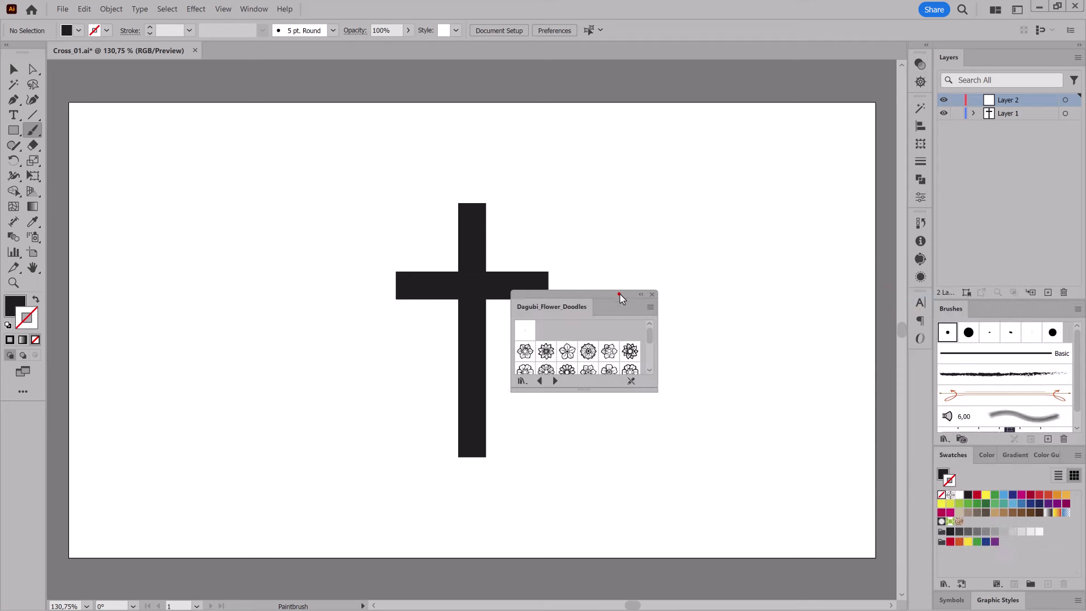
drag(618, 294, 832, 129)
drag(797, 229, 797, 519)
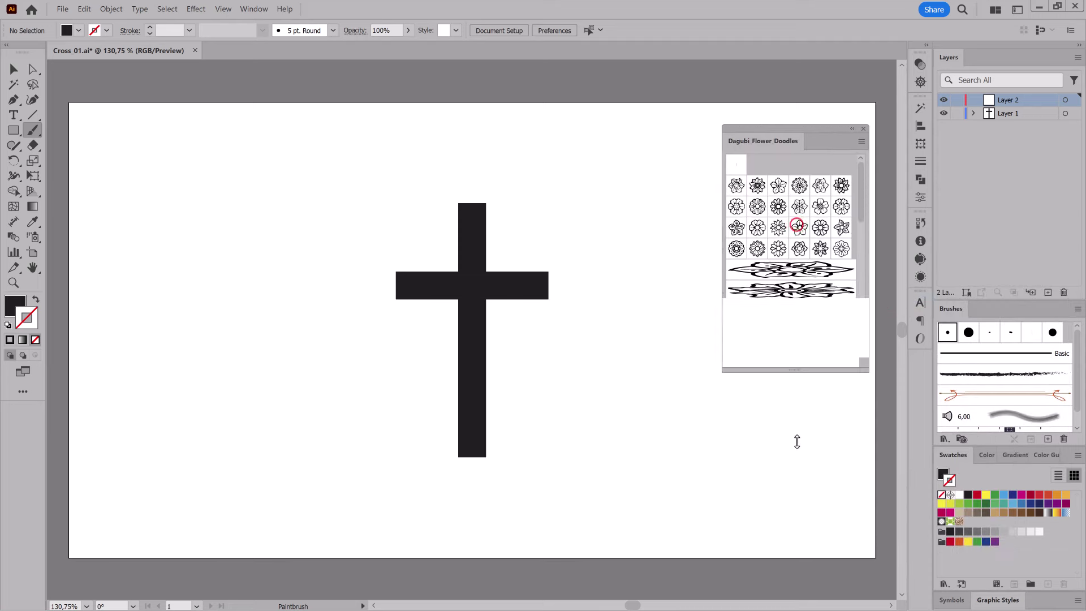
scroll(798, 456, down, 3)
scroll(799, 456, down, 2)
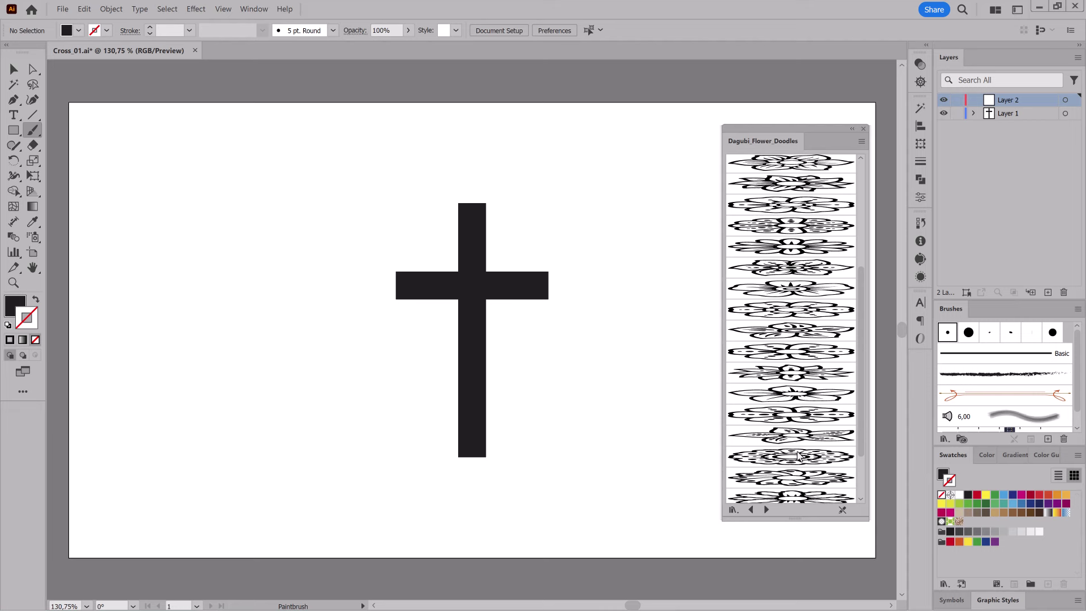
Load a flower border brush with a pure black stroke colour.
click(791, 393)
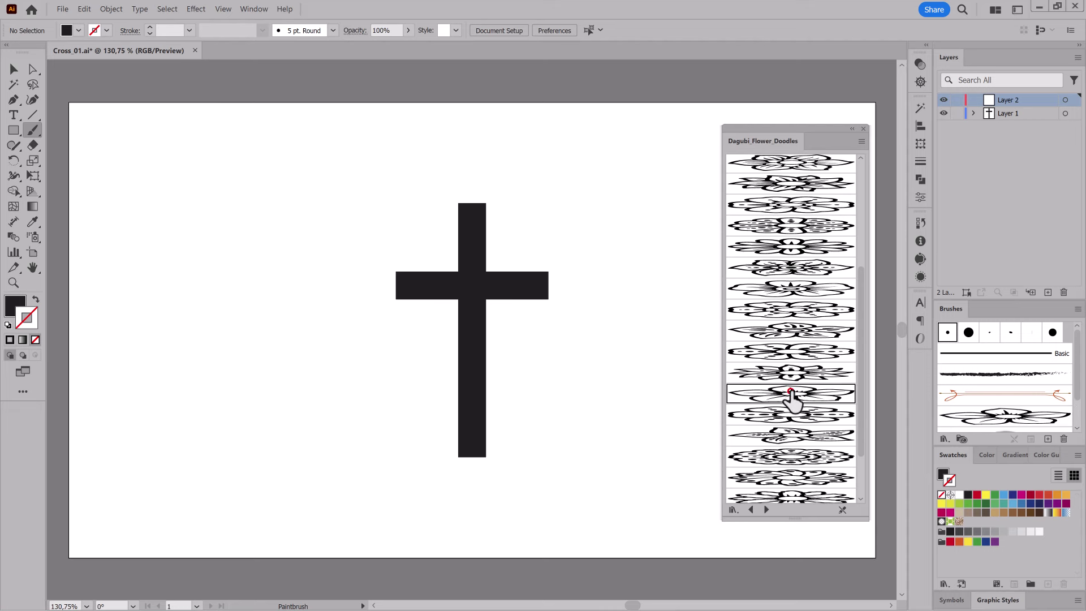
click(988, 455)
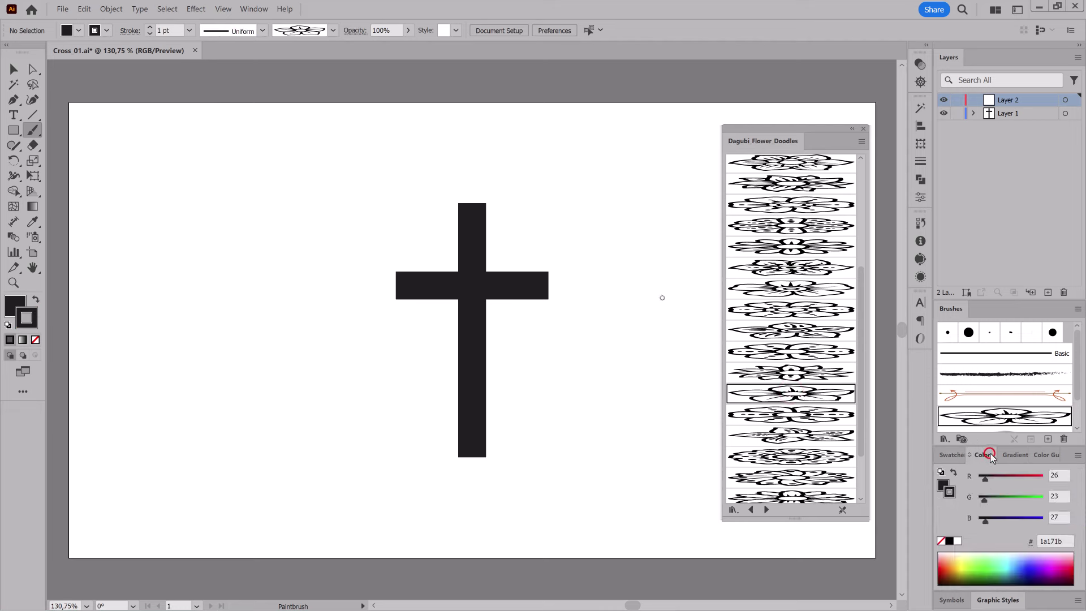
click(949, 541)
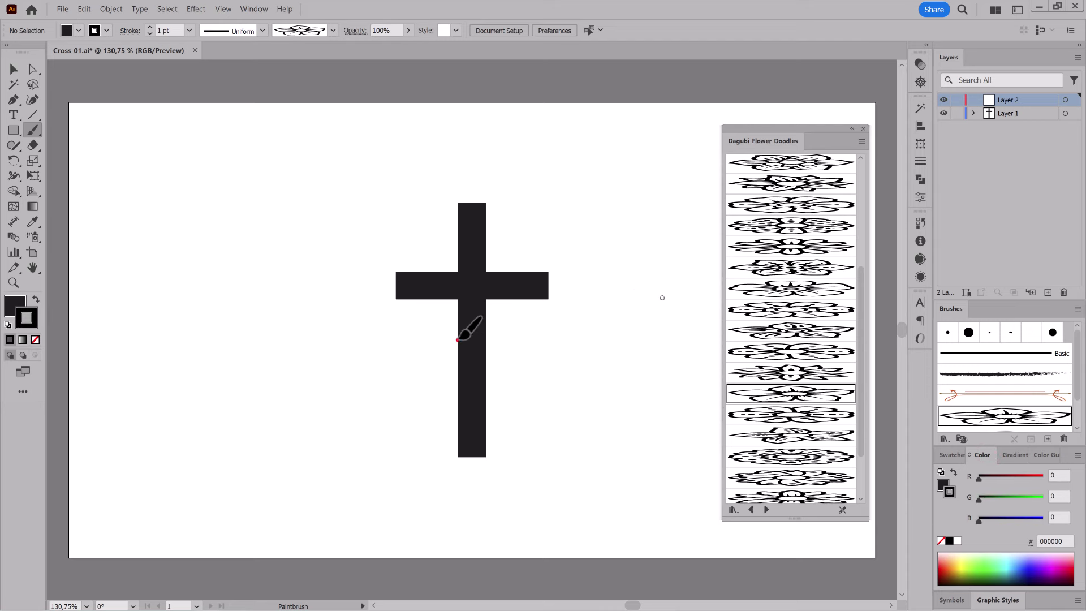
Paint an outlined white flower over the cross's crossing.
drag(512, 280, 513, 282)
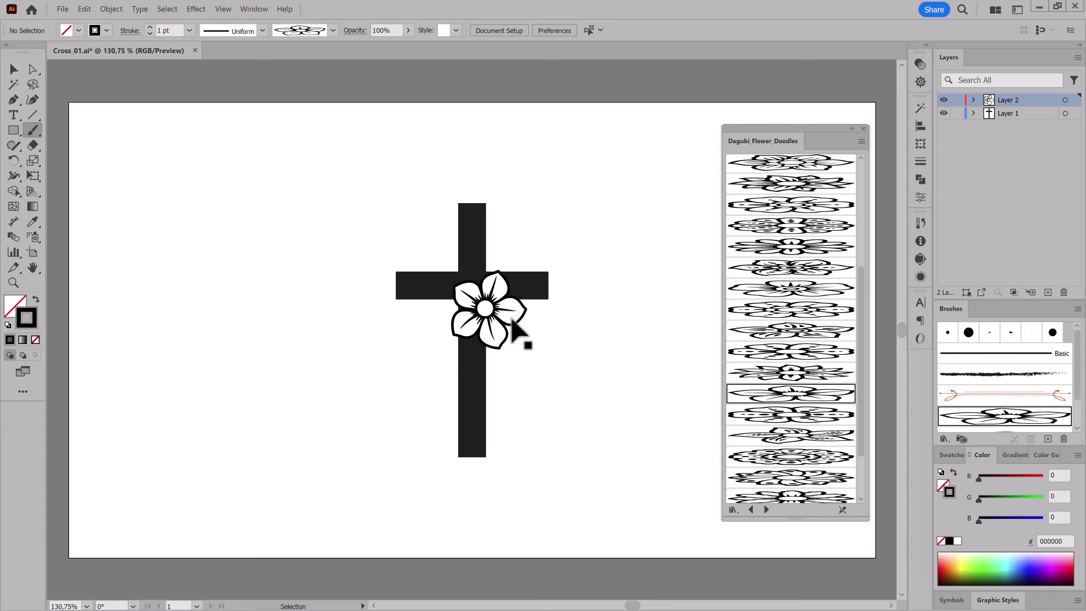
drag(506, 328, 507, 329)
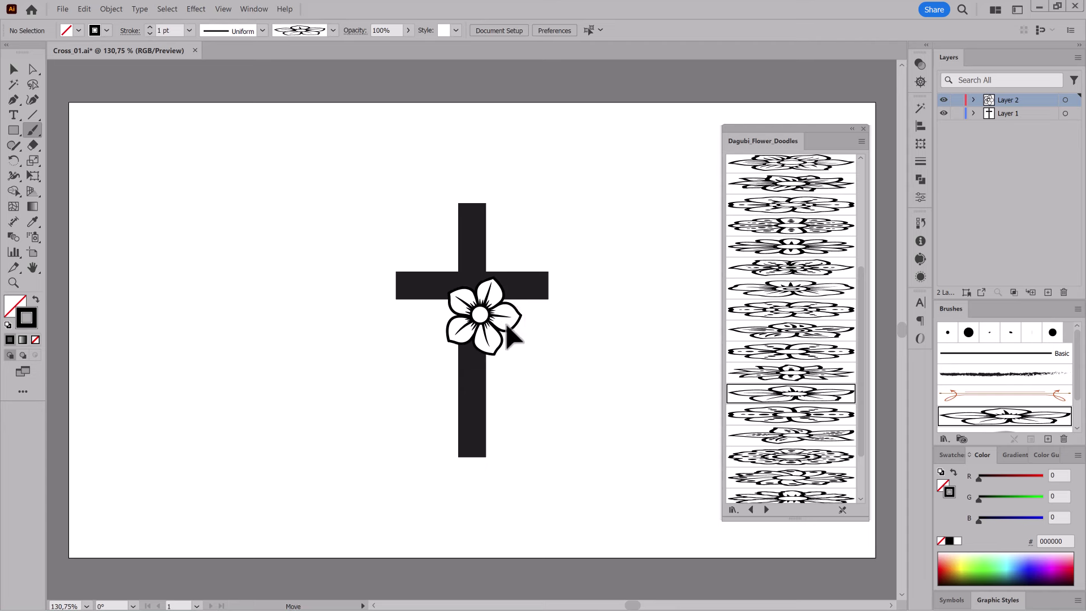
ctrl+click(508, 328)
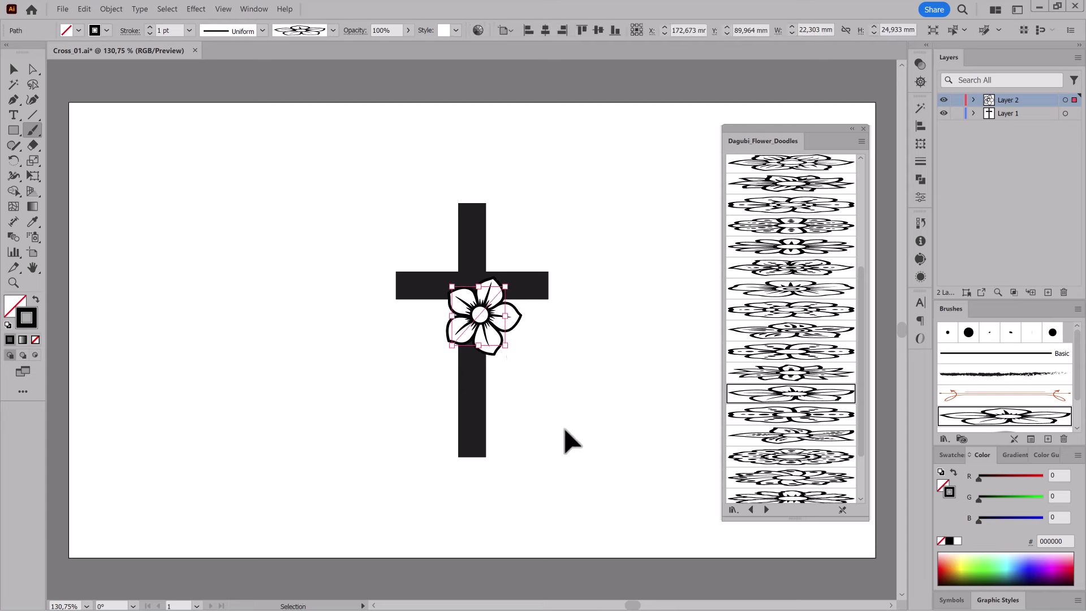
ctrl+click(553, 337)
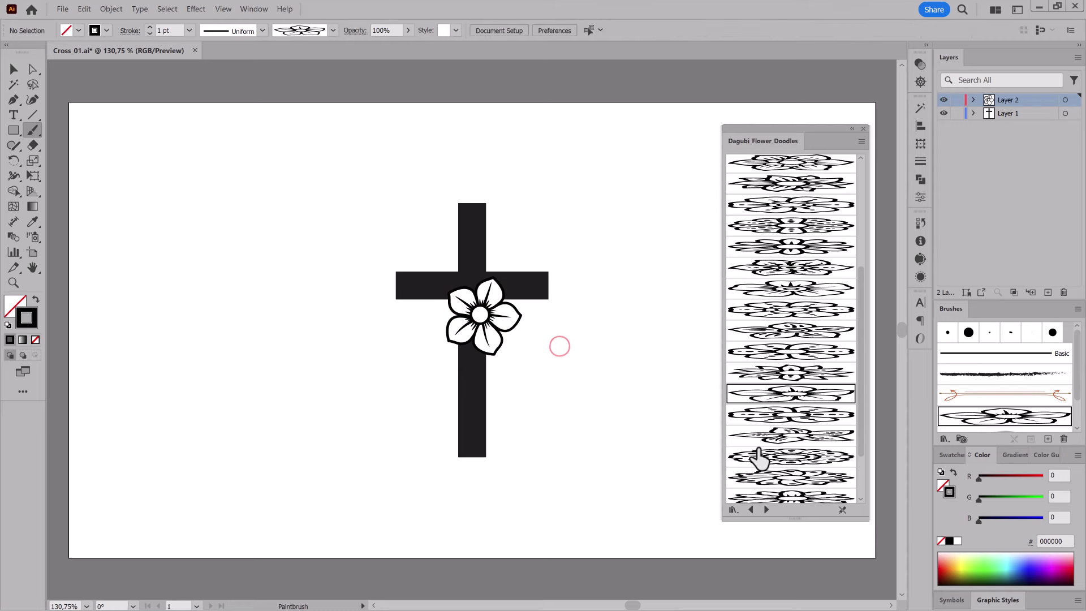
scroll(775, 481, down, 2)
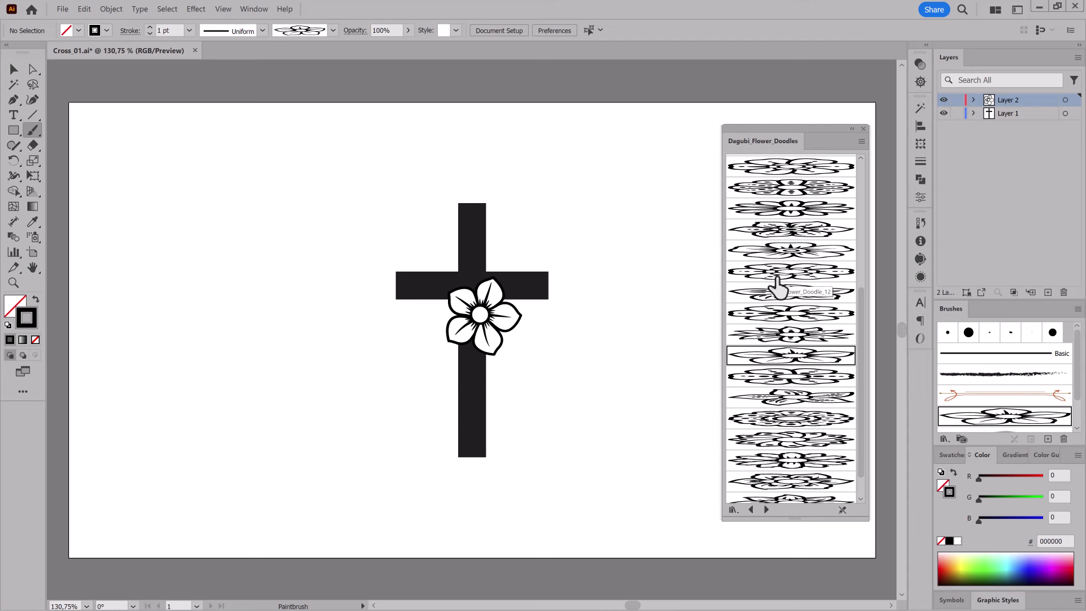
Paint a smaller second flower below-left, tucked behind using Draw Behind.
click(780, 244)
click(23, 355)
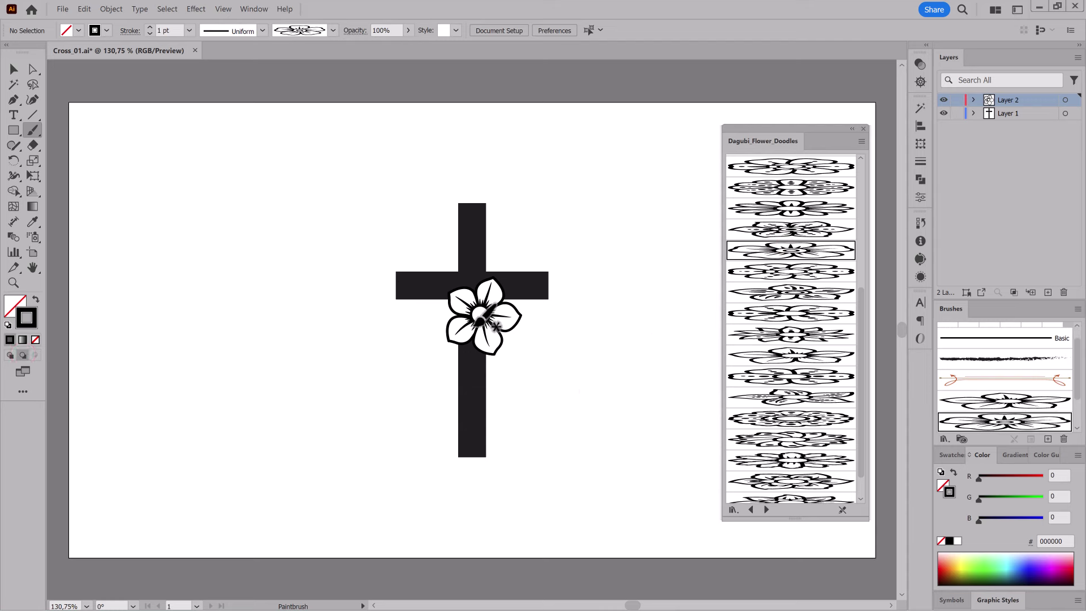
mouse_move(451, 362)
mouse_down()
mouse_move(444, 390)
mouse_move(435, 384)
mouse_move(451, 396)
mouse_up()
ctrl+click(602, 430)
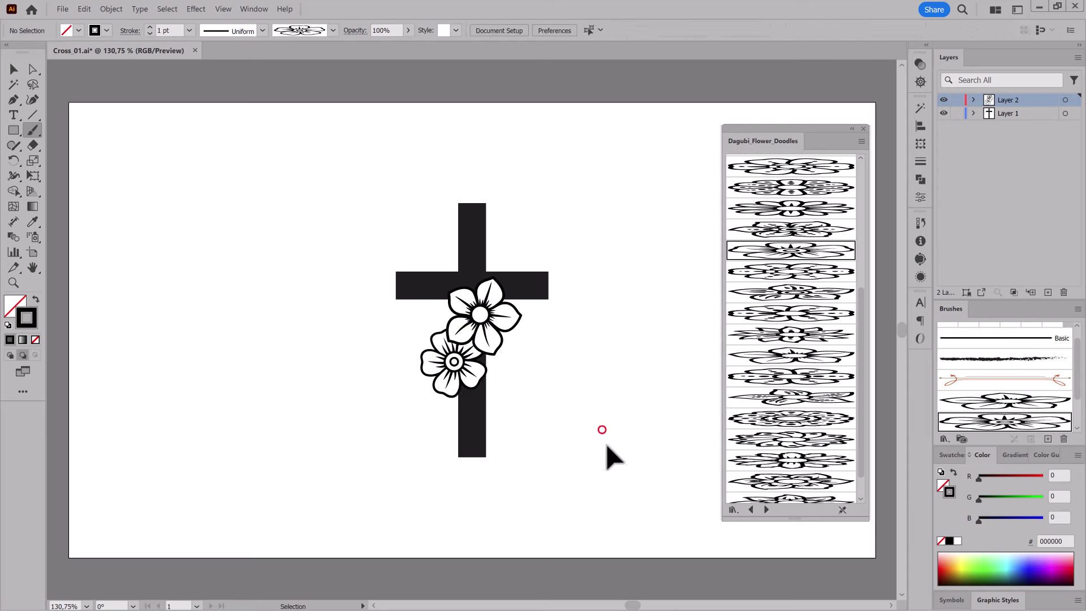
click(752, 510)
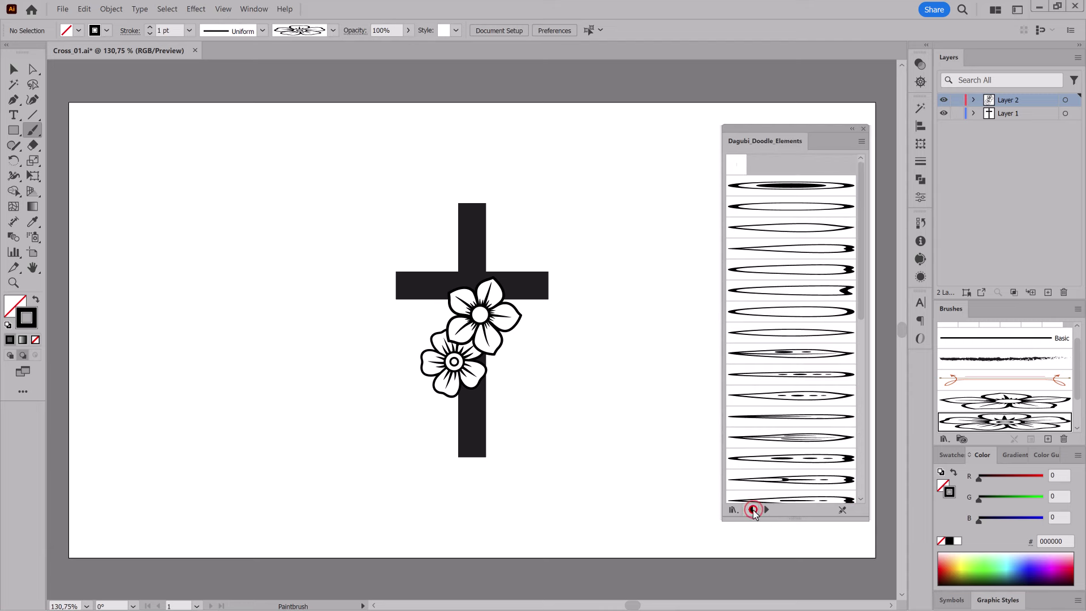
Paint two Leaf_Doodle_11 leaves, upper-left and lower-right of the flowers, nudging the upper one.
click(751, 510)
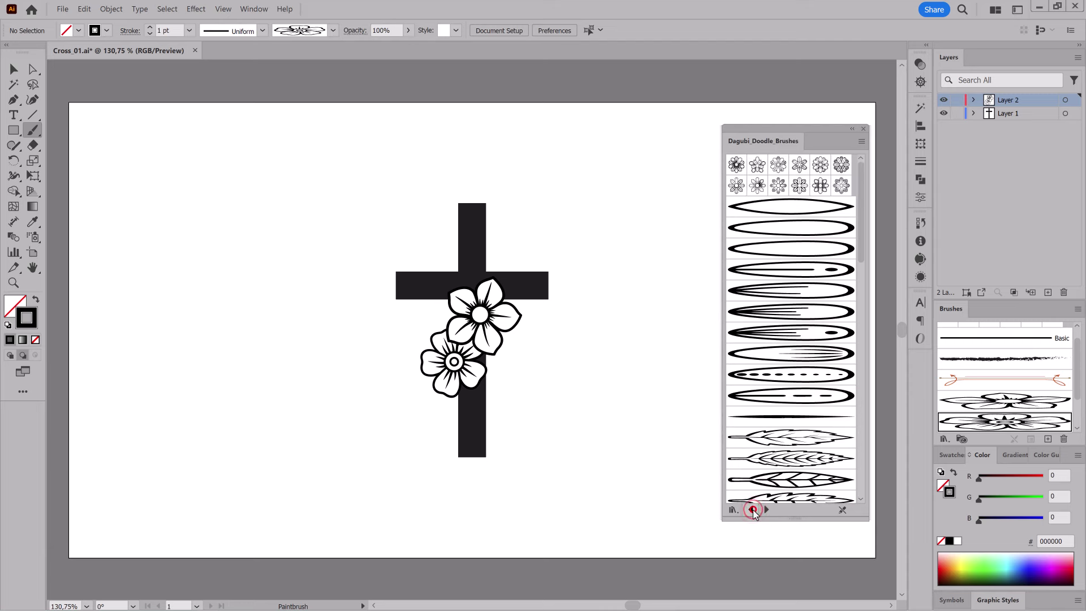
click(796, 438)
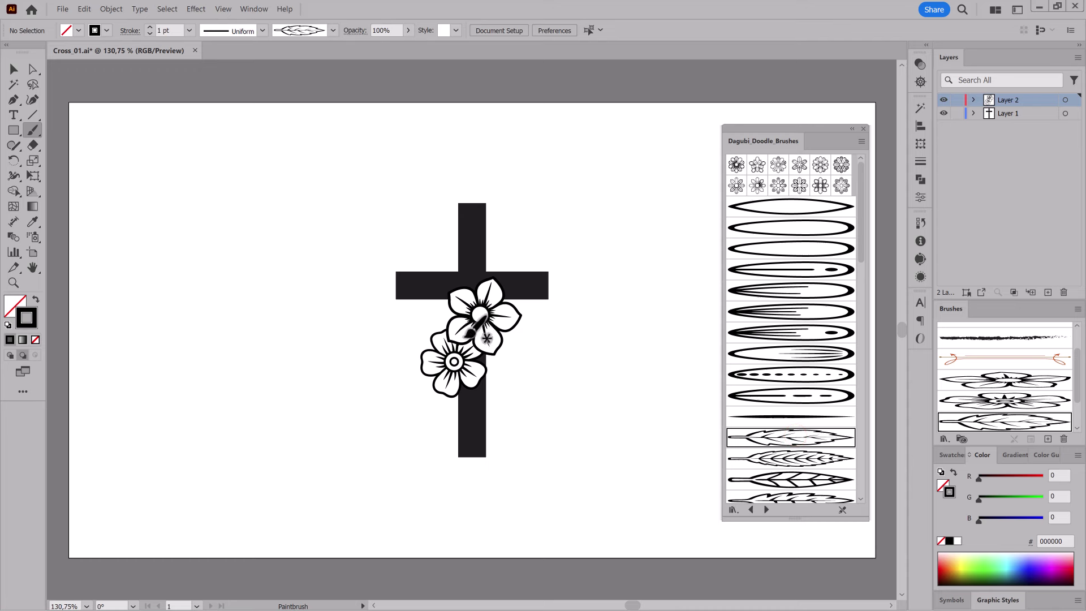
drag(462, 334, 428, 272)
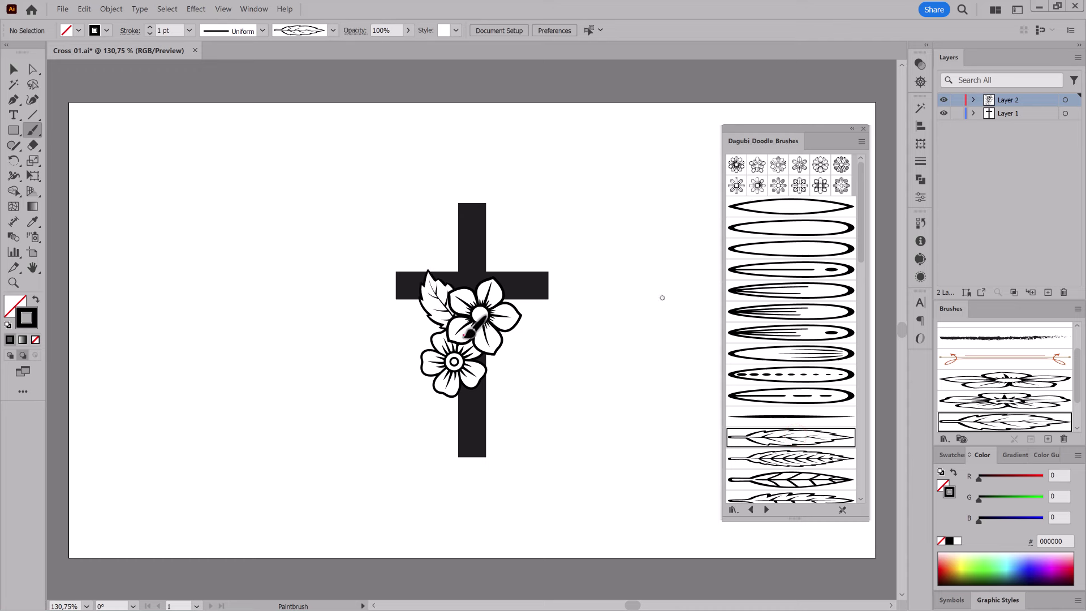
drag(463, 335, 509, 407)
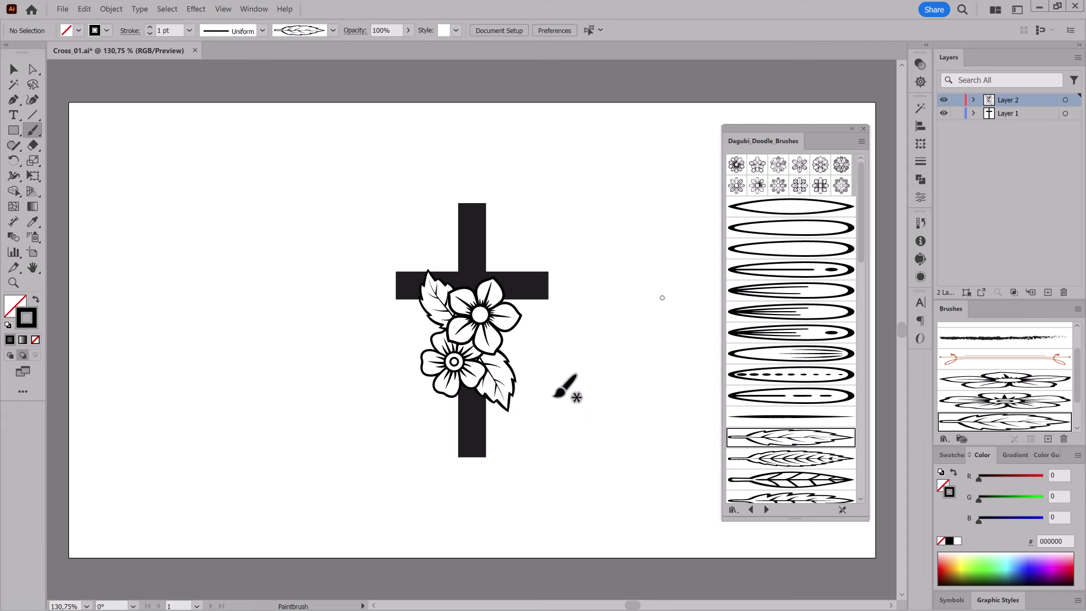
key(ctrl)
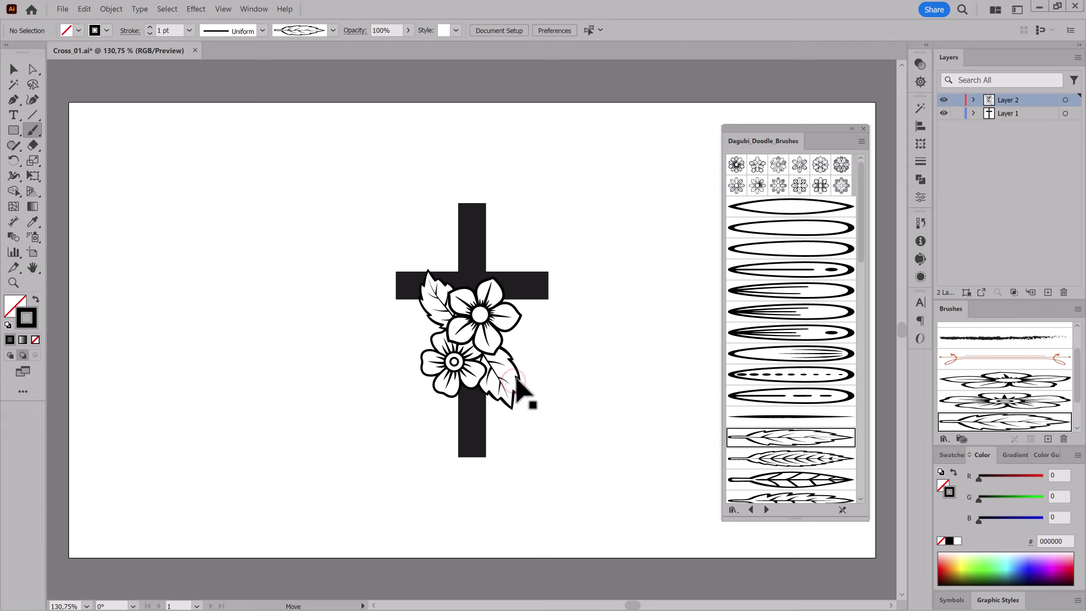
ctrl+click(586, 384)
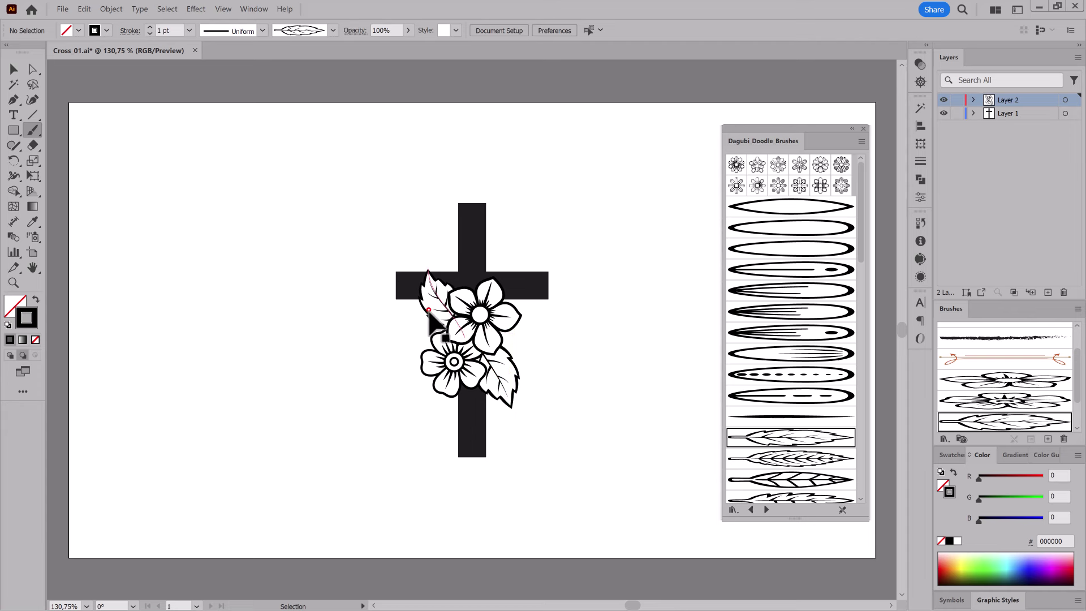
drag(429, 313, 435, 316)
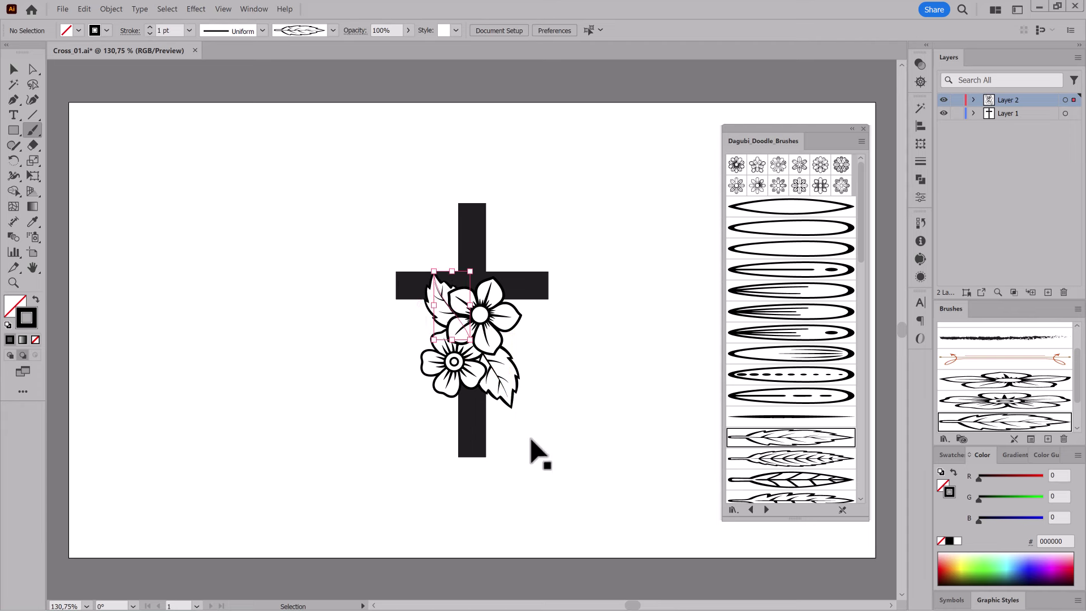
Paint a Dagubi_Branch_Doodles leafy sprig rising from the flowers above the arm's left side.
click(660, 484)
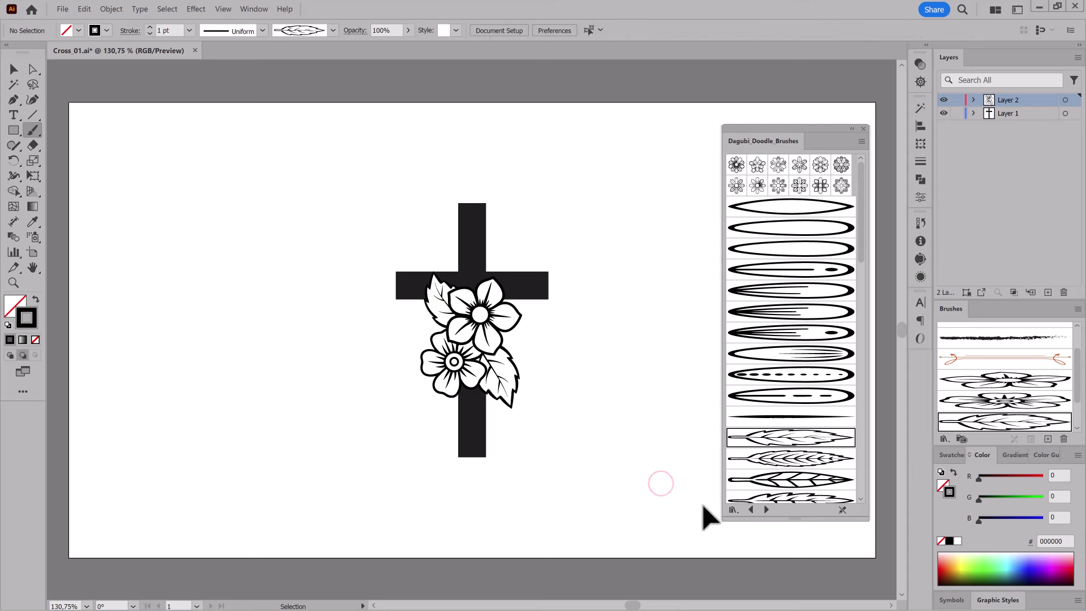
click(751, 510)
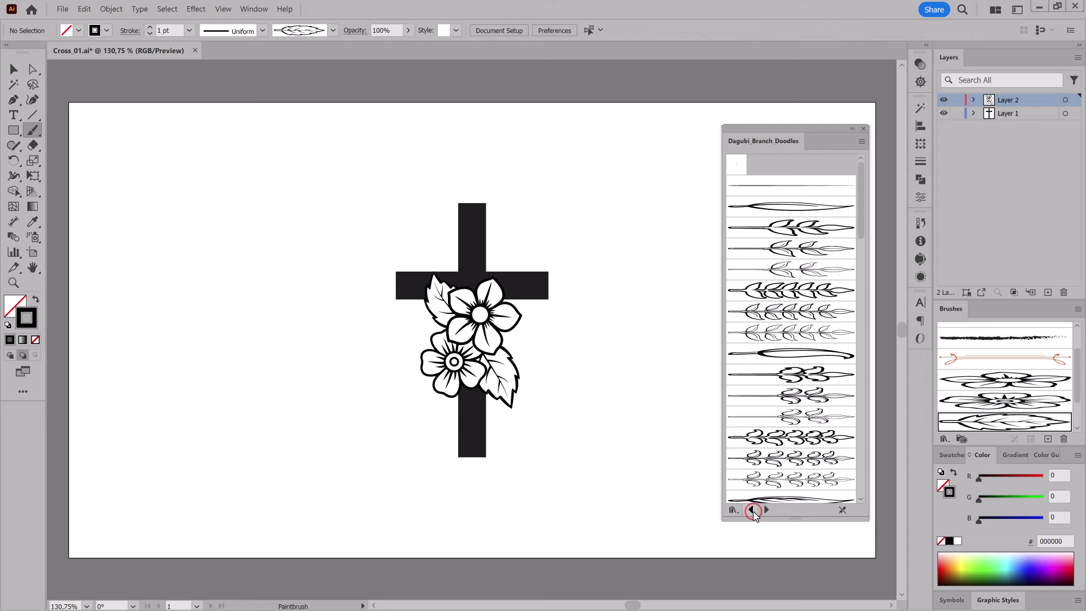
click(786, 311)
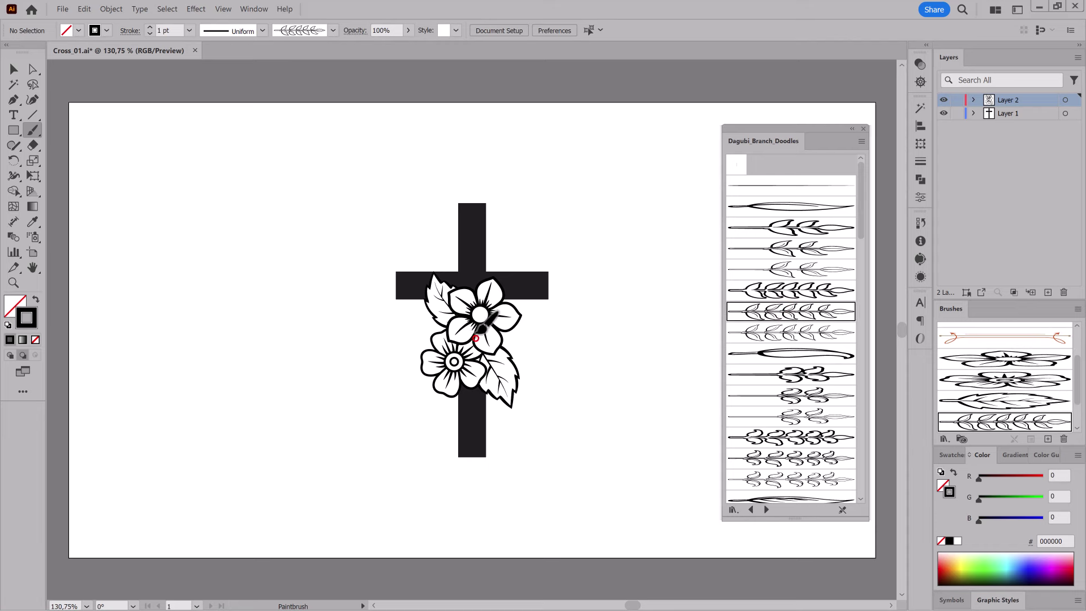
drag(475, 338, 448, 260)
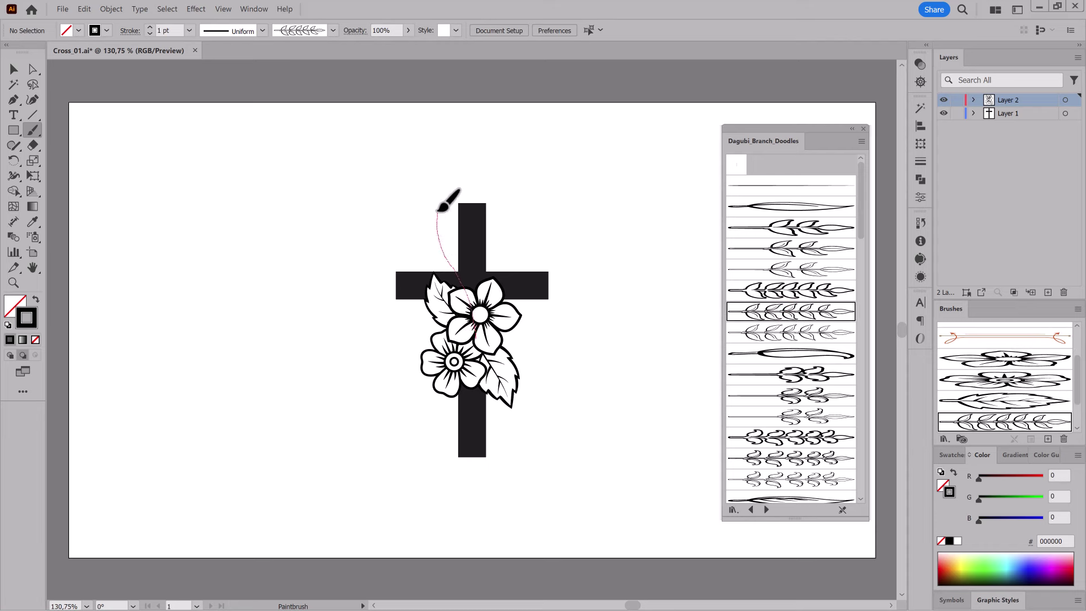
drag(438, 210, 439, 210)
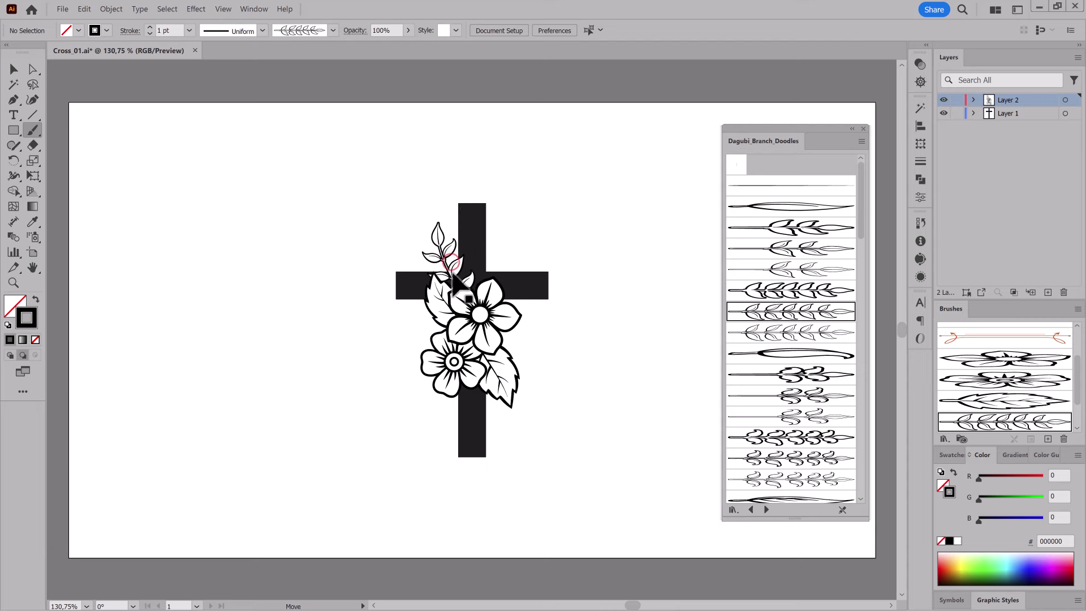
drag(453, 274, 455, 276)
click(616, 429)
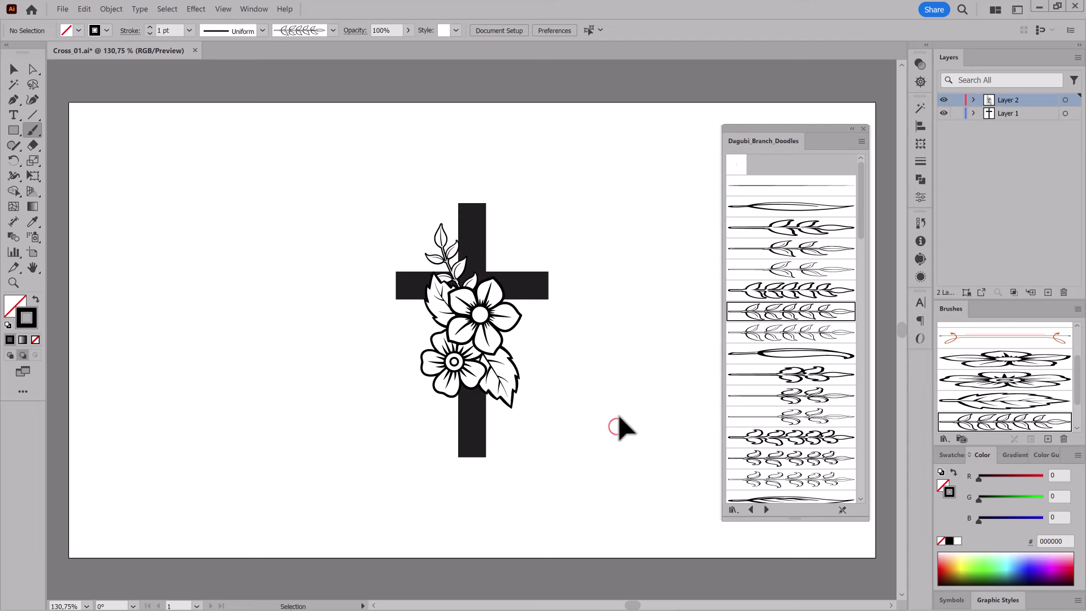
Paint a leafy branch above the cross arm's right side on Layer 1 and enlarge it upward.
click(1038, 116)
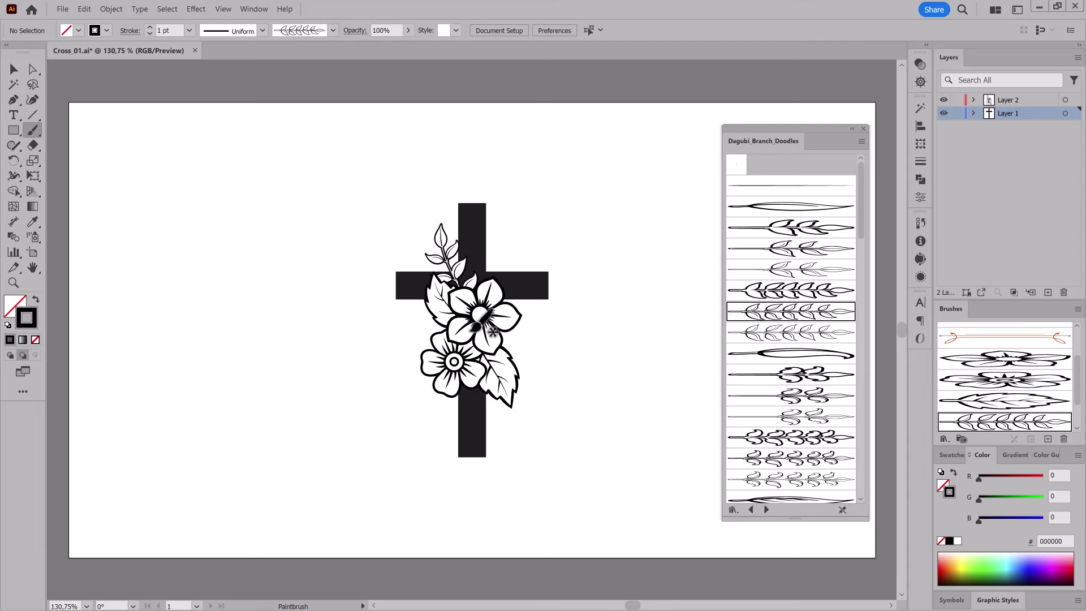
drag(486, 273, 506, 224)
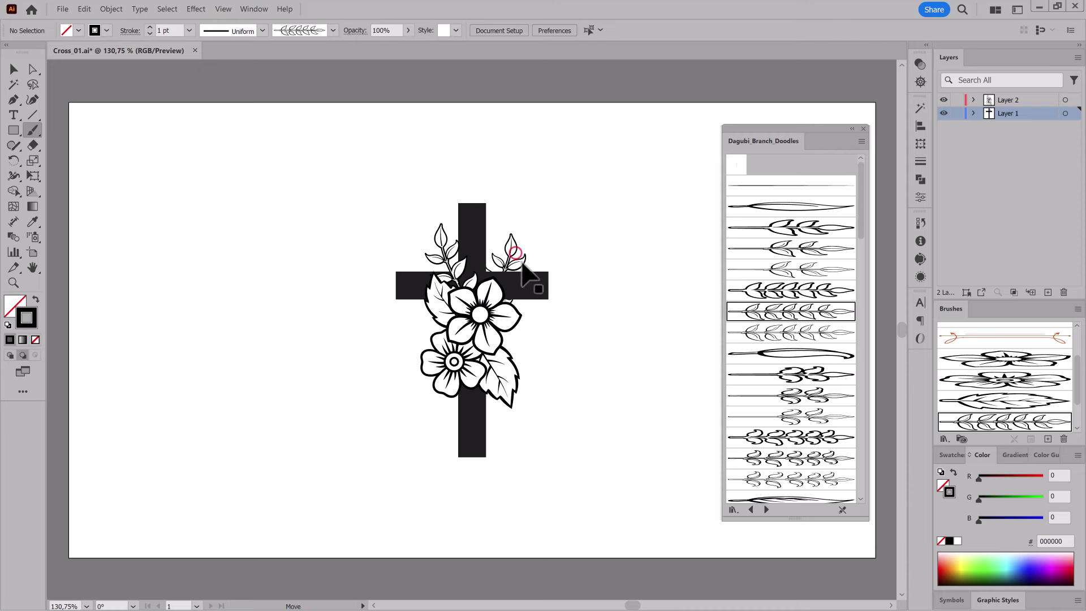
ctrl+click(521, 261)
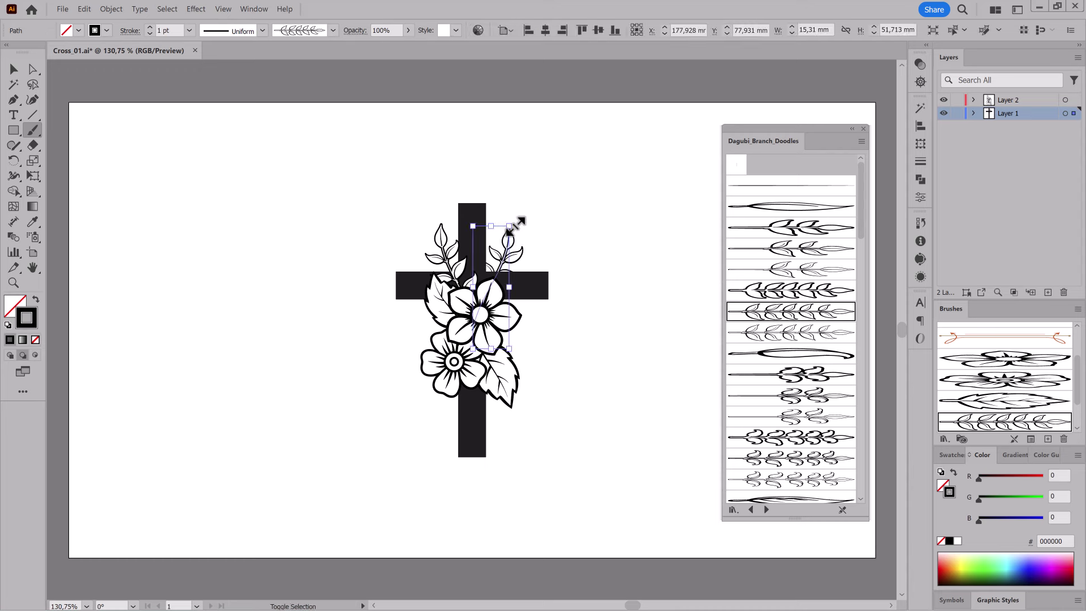
mouse_move(517, 214)
mouse_down()
mouse_move(531, 207)
mouse_move(521, 261)
mouse_move(512, 255)
mouse_up()
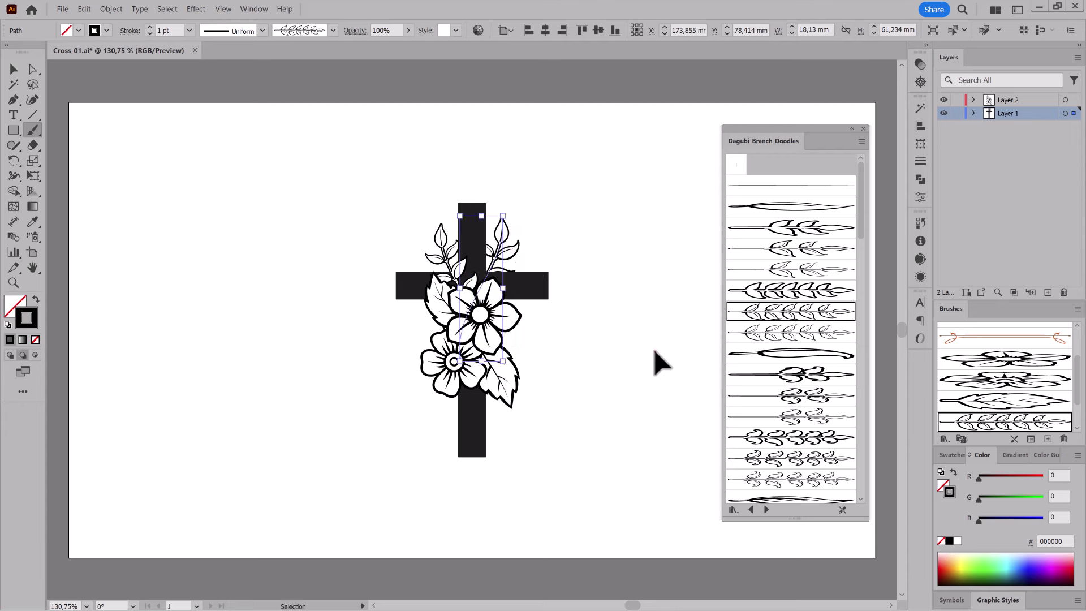
click(655, 351)
Enlarge, tilt slightly clockwise and lower the left leafy branch.
click(439, 243)
mouse_move(439, 221)
mouse_down()
mouse_move(421, 171)
mouse_move(429, 270)
mouse_up()
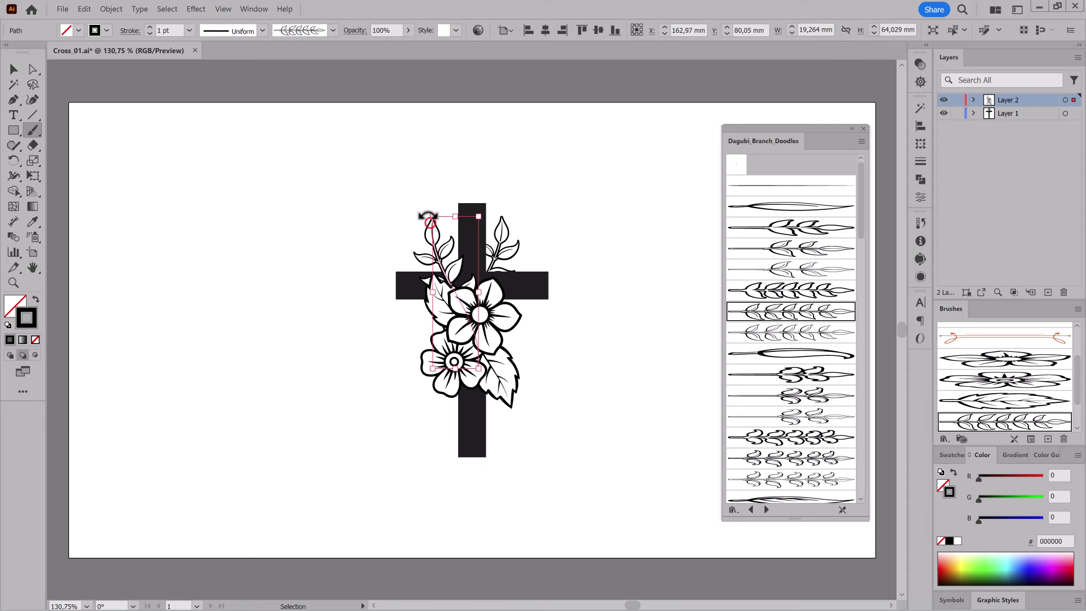
drag(429, 214, 433, 206)
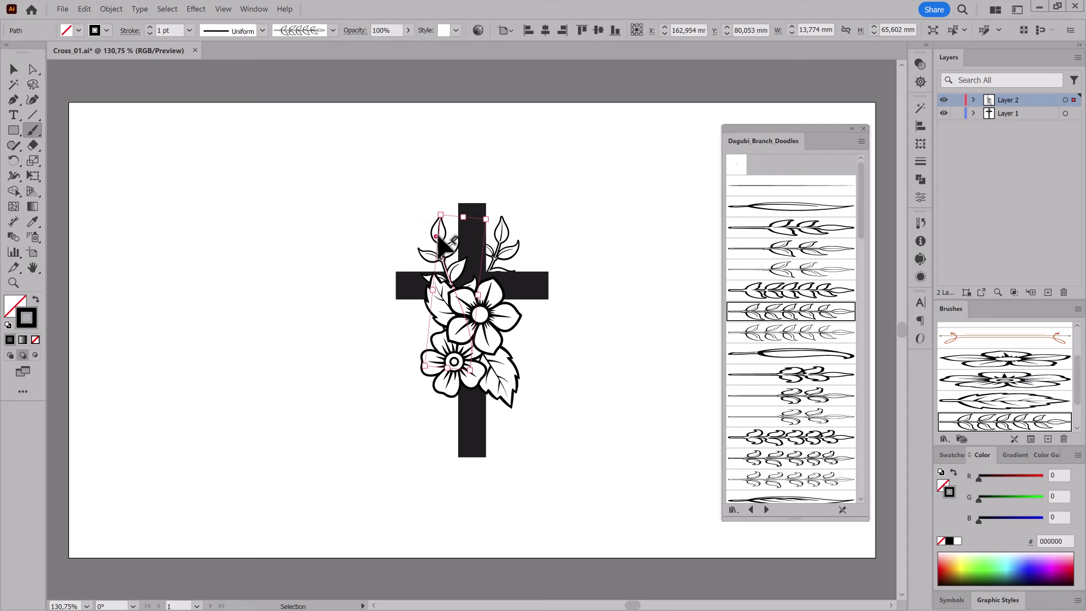
drag(446, 244, 444, 241)
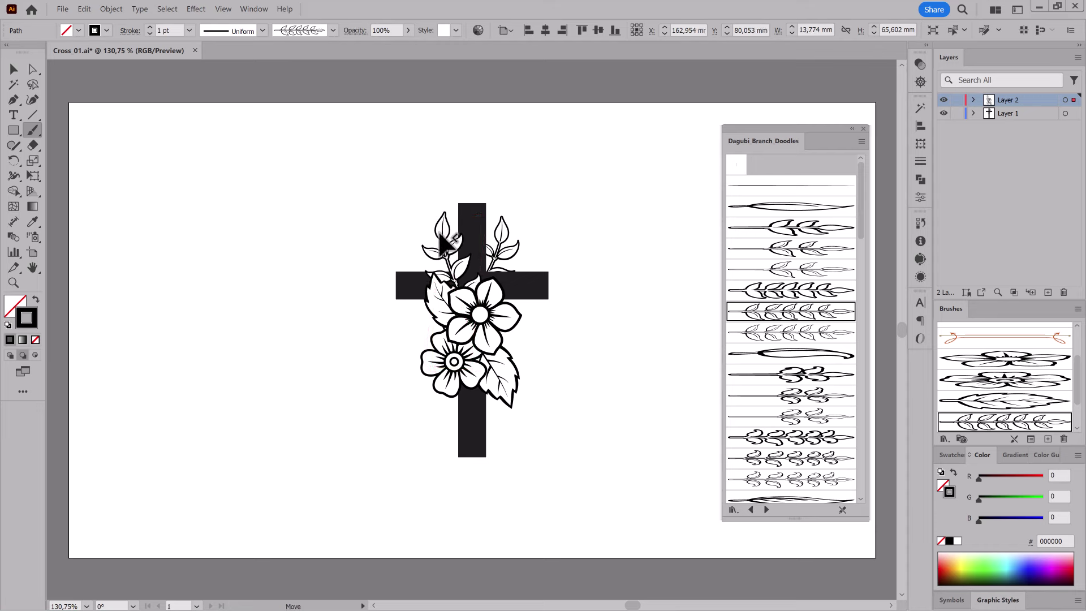
drag(444, 240, 446, 258)
ctrl+click(307, 278)
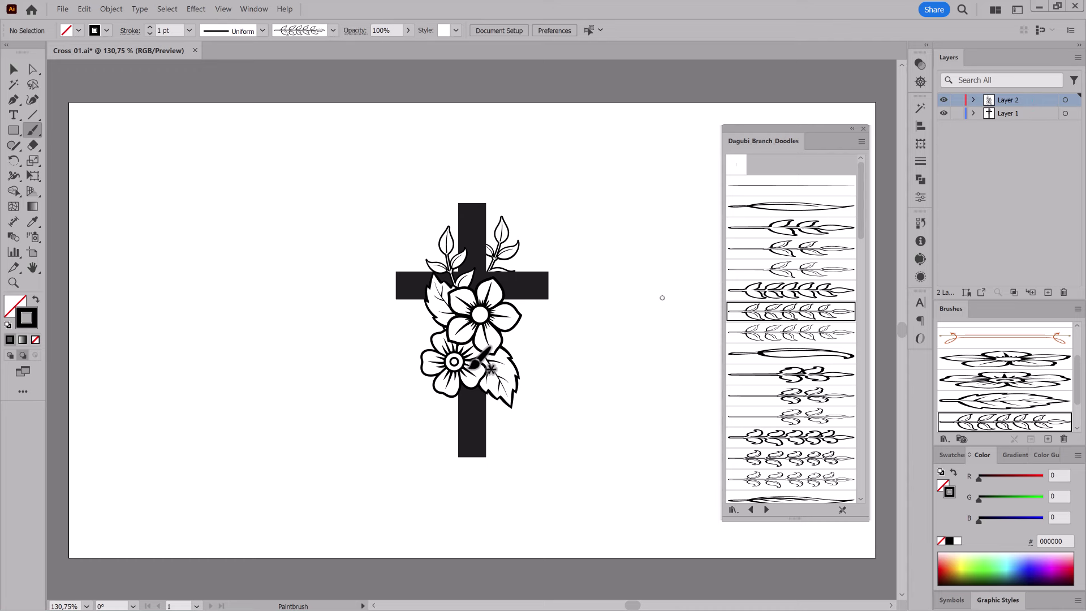
Paint a branch trailing down from the flowers, restyle it with a lighter brush and shrink it.
drag(469, 344, 498, 455)
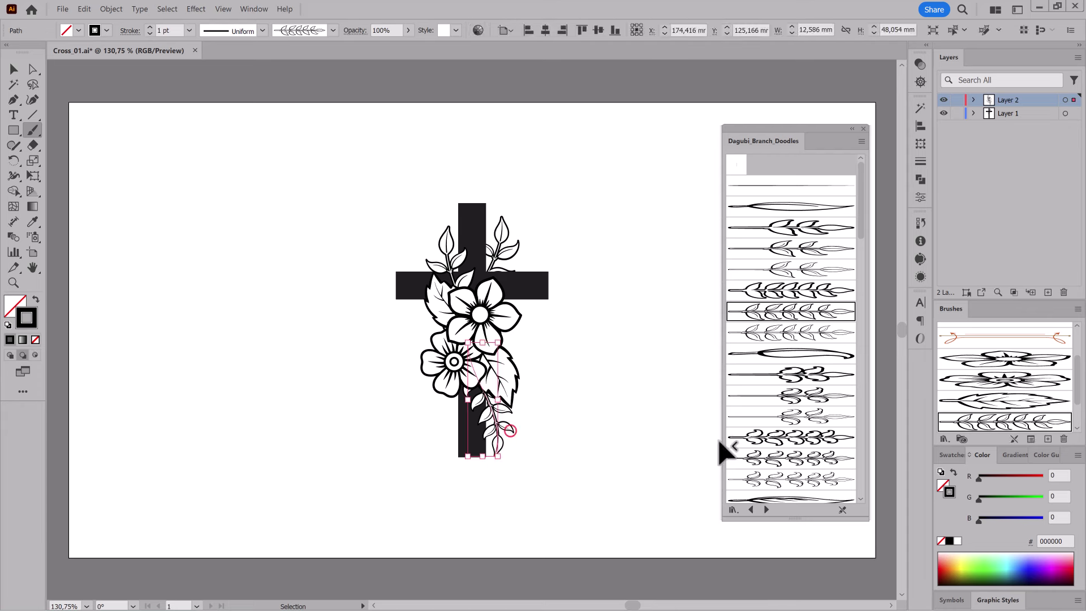
click(817, 247)
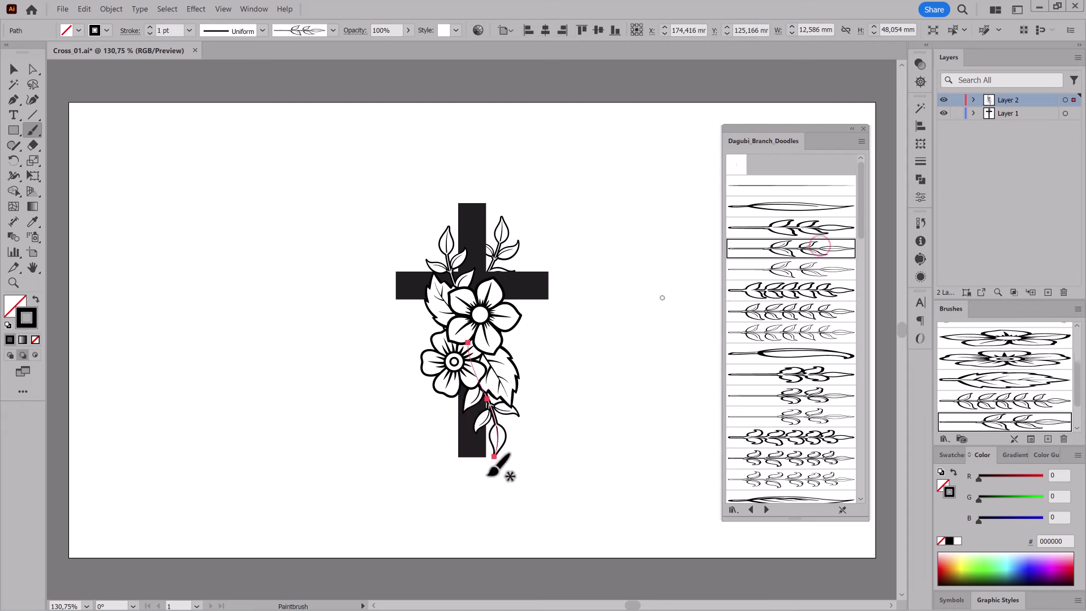
drag(498, 455, 479, 406)
click(600, 465)
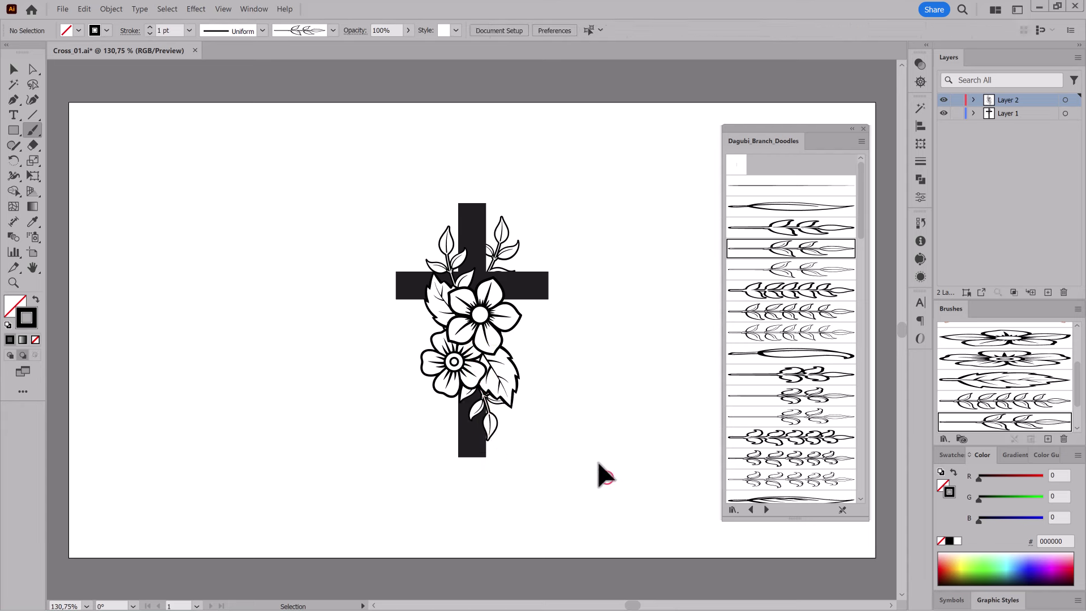
Paint small sprigs to the flowers' left, right and below the lower-left bloom.
click(809, 268)
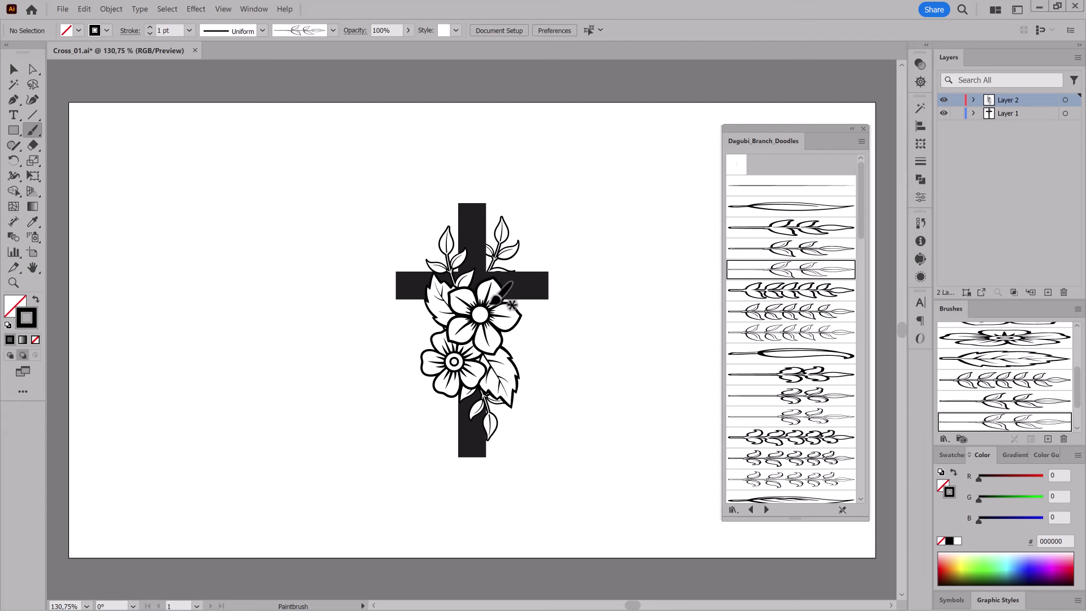
drag(453, 344, 409, 314)
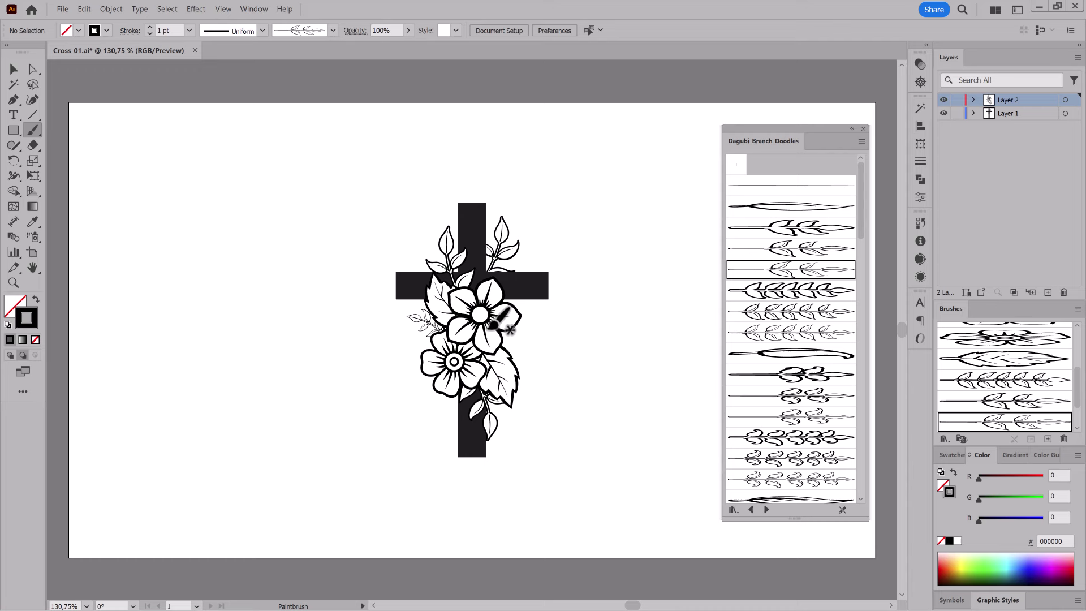
drag(486, 325, 535, 343)
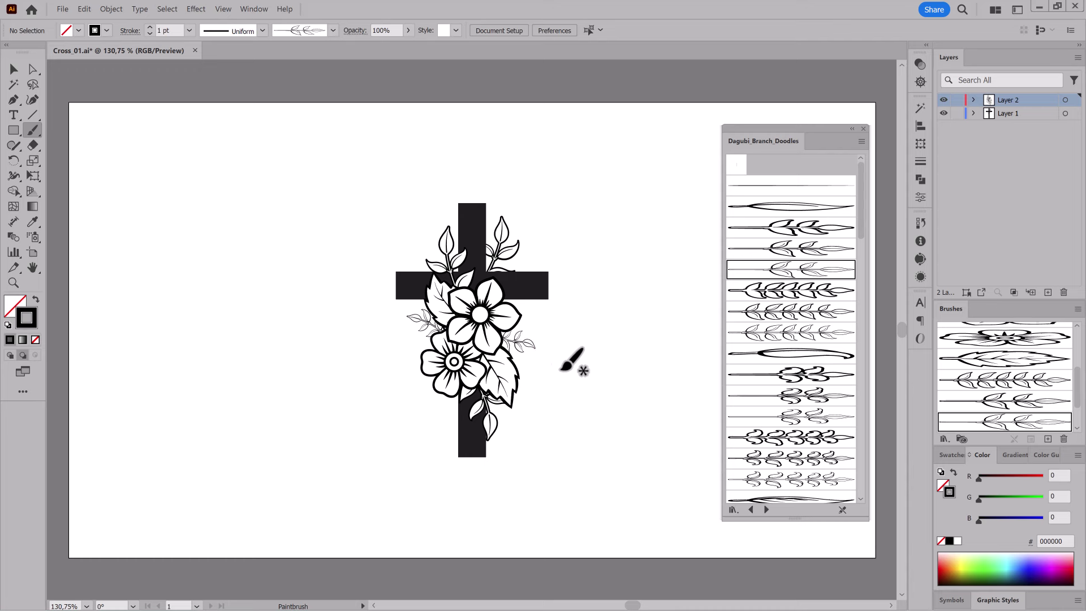
drag(463, 390, 434, 425)
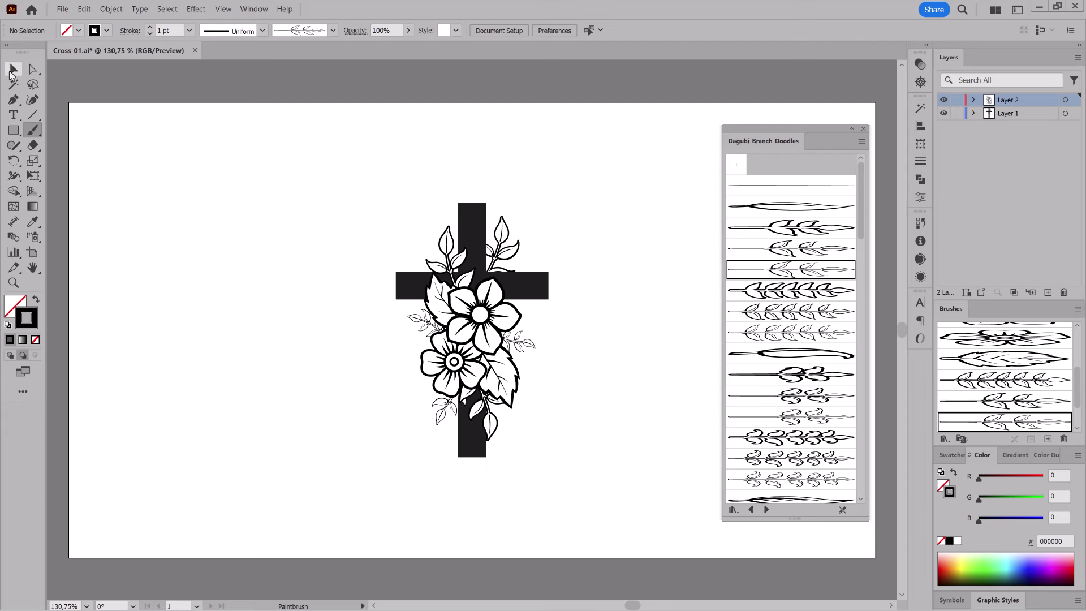
Expand the three brushed sprigs around the flowers and unite them into one black shape.
click(12, 70)
click(421, 326)
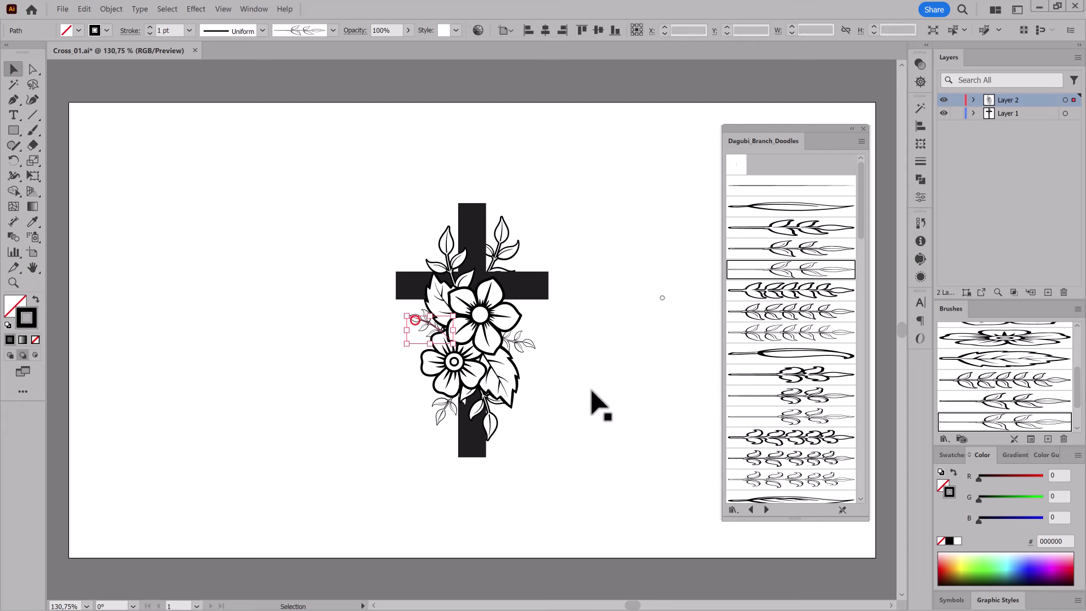
shift+click(520, 343)
shift+click(442, 418)
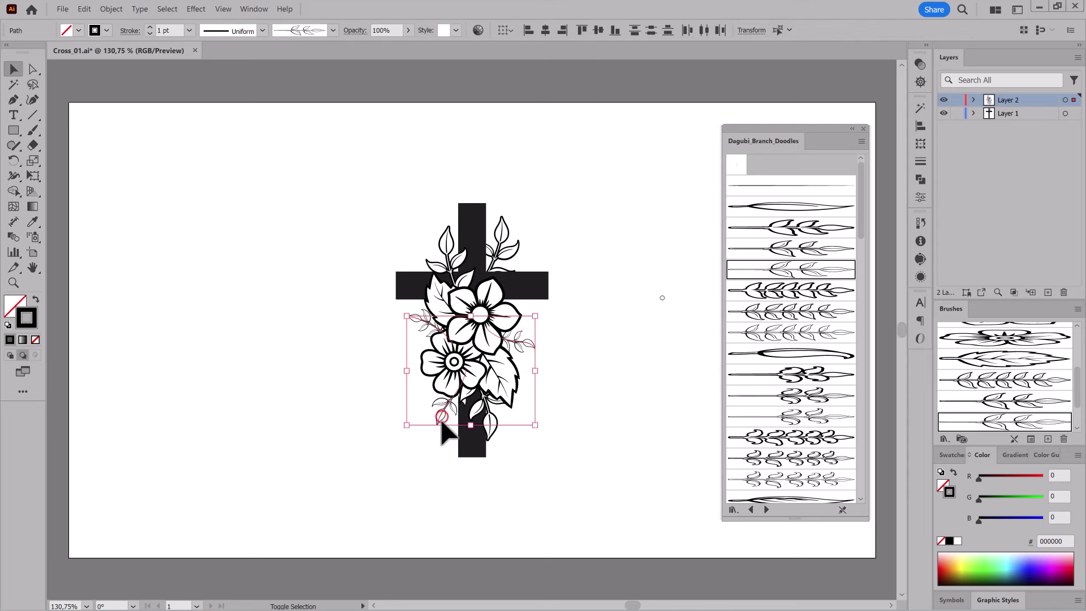
click(108, 10)
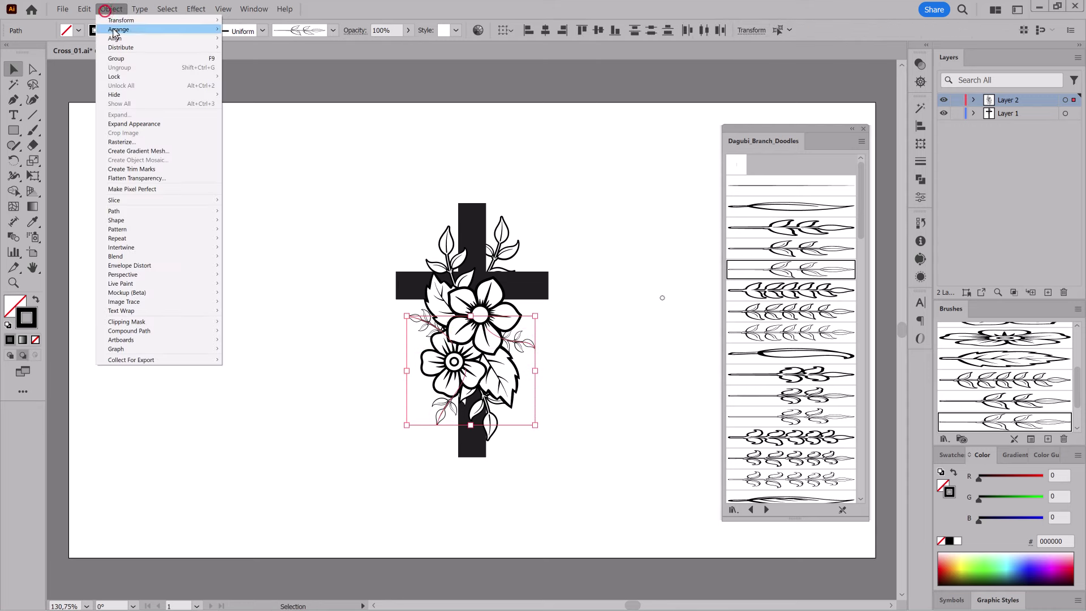
click(115, 123)
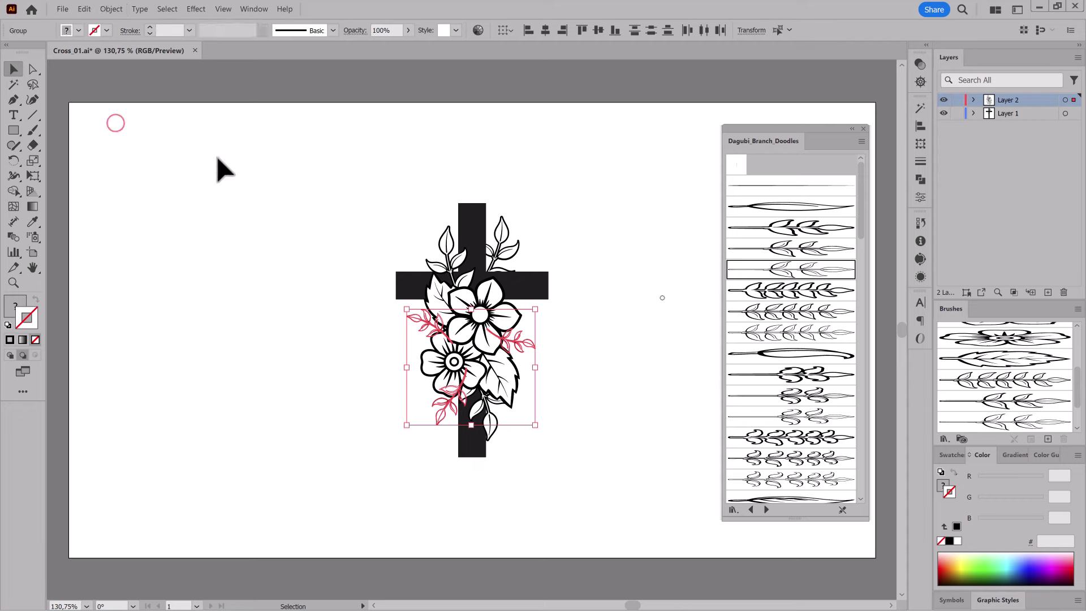
click(921, 180)
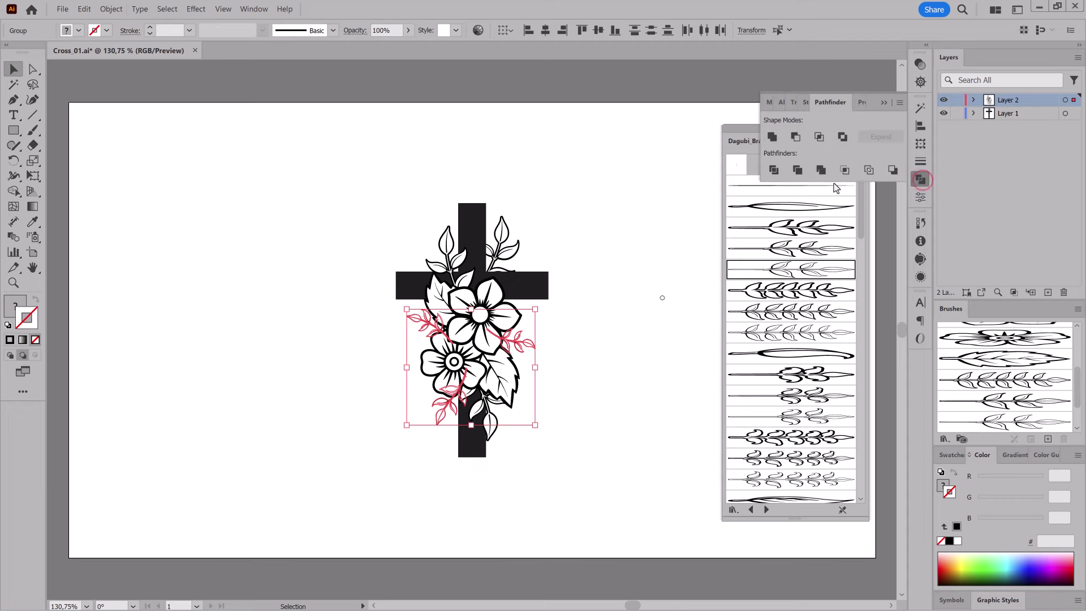
click(772, 137)
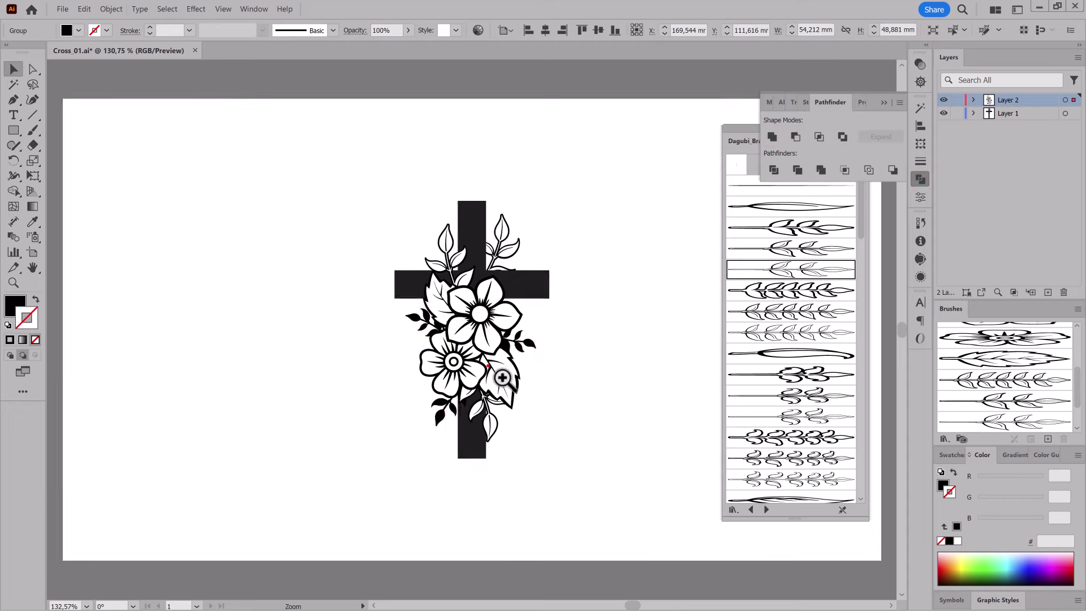
Simplify the merged black sprigs with Simplify Curve near maximum, cutting anchors from 286 to 137.
drag(488, 365, 637, 439)
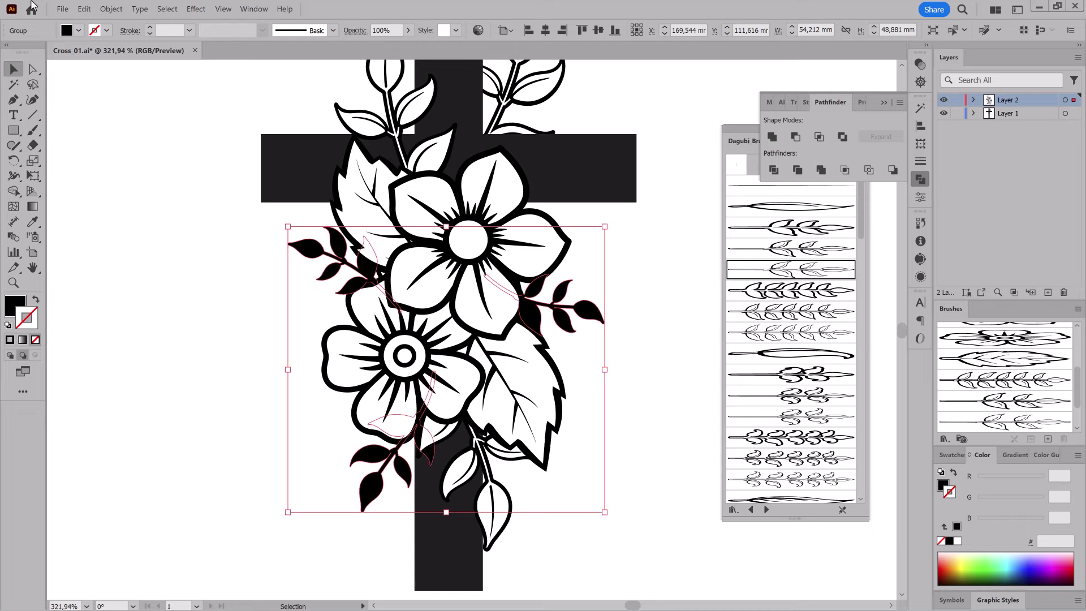
click(112, 9)
mouse_move(114, 211)
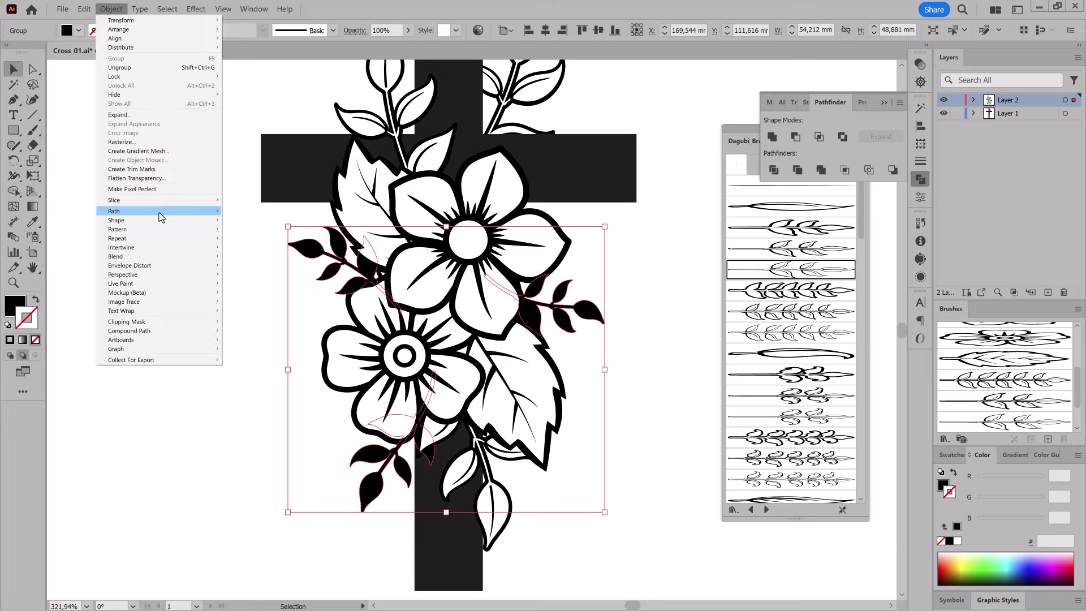
click(266, 259)
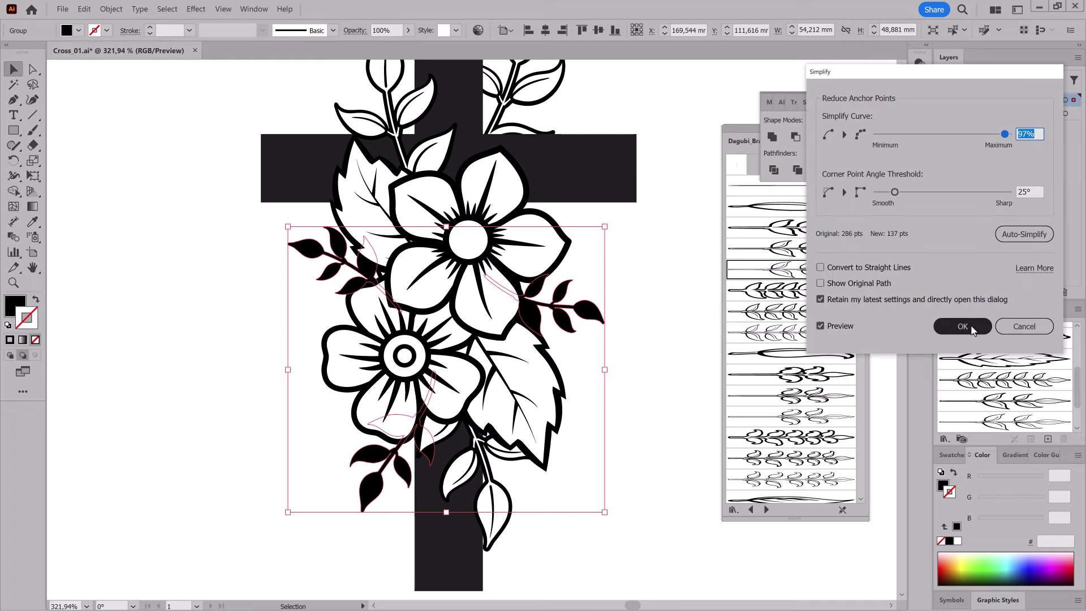
click(962, 326)
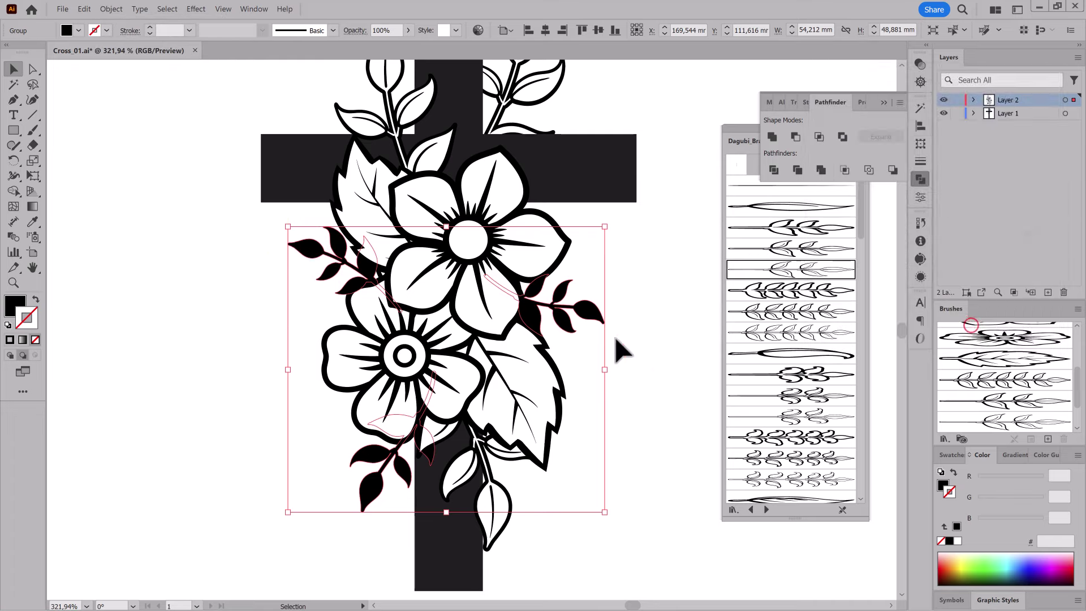
click(644, 325)
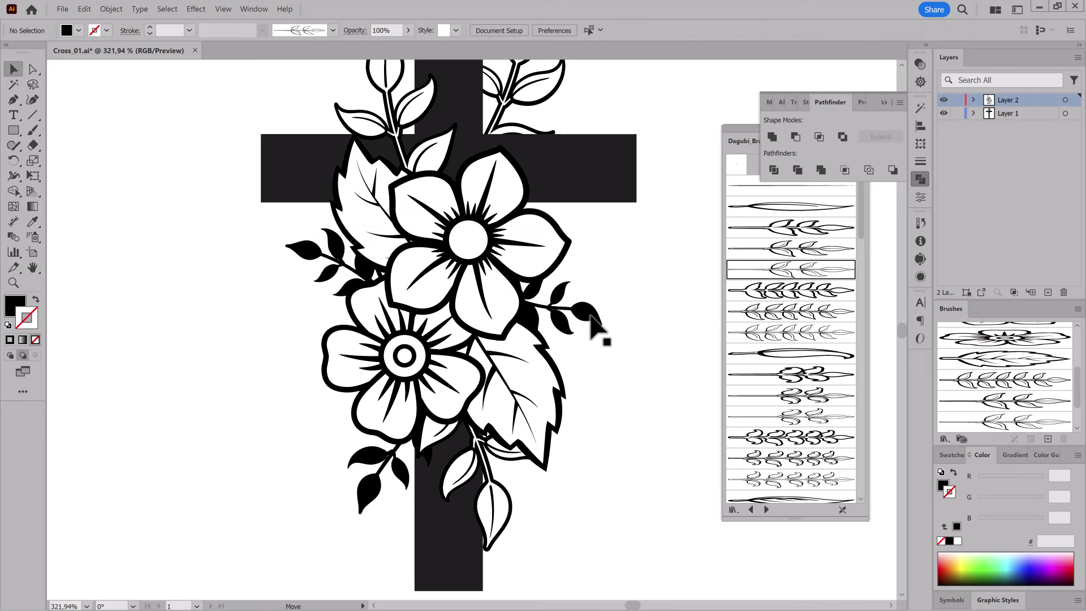
Move the stem behind the upper flower up-left and rotate it slightly.
click(591, 316)
click(655, 412)
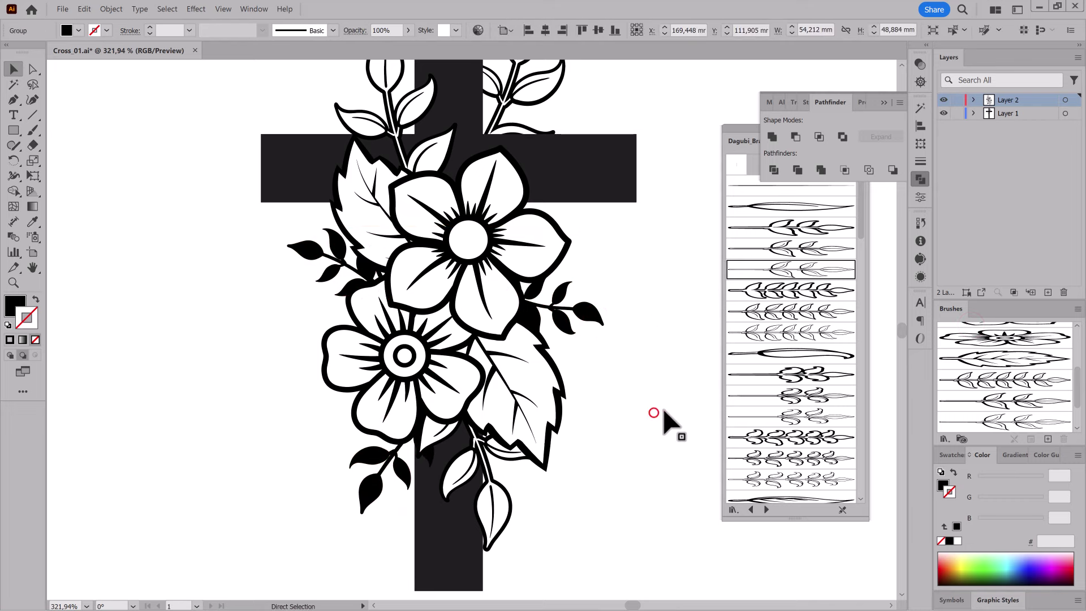
ctrl+alt+click(580, 474)
drag(616, 506, 572, 486)
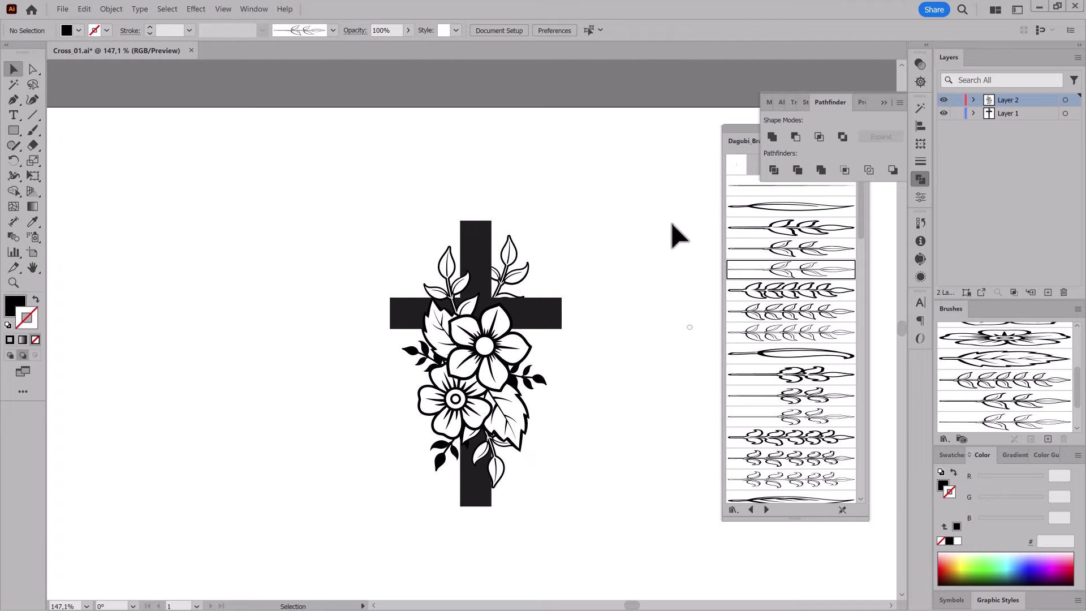
click(516, 289)
mouse_move(516, 288)
mouse_down()
mouse_move(519, 270)
mouse_move(443, 271)
mouse_up()
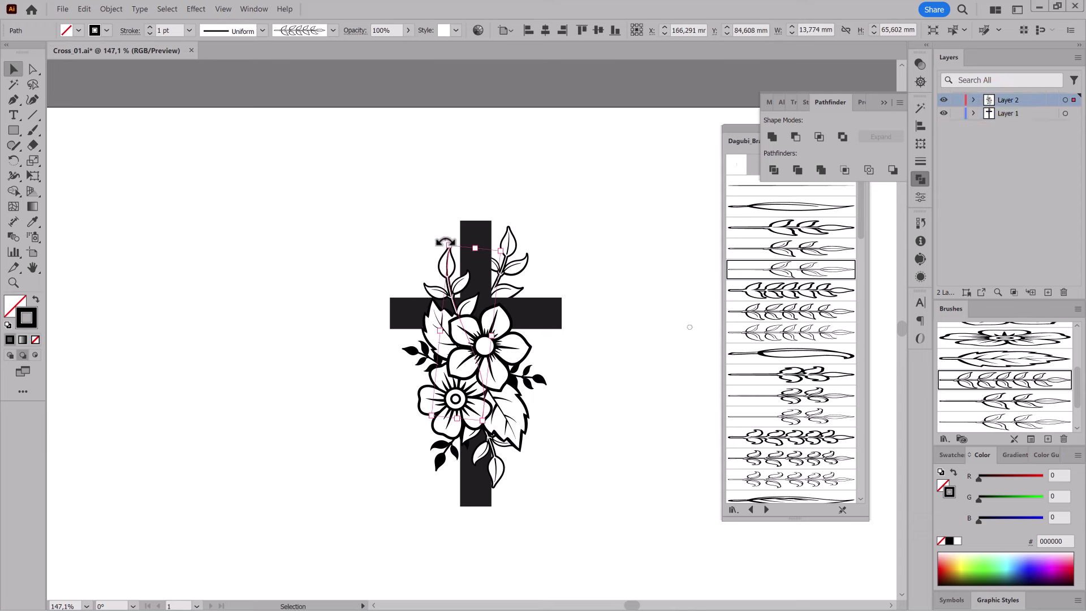
drag(445, 242, 448, 241)
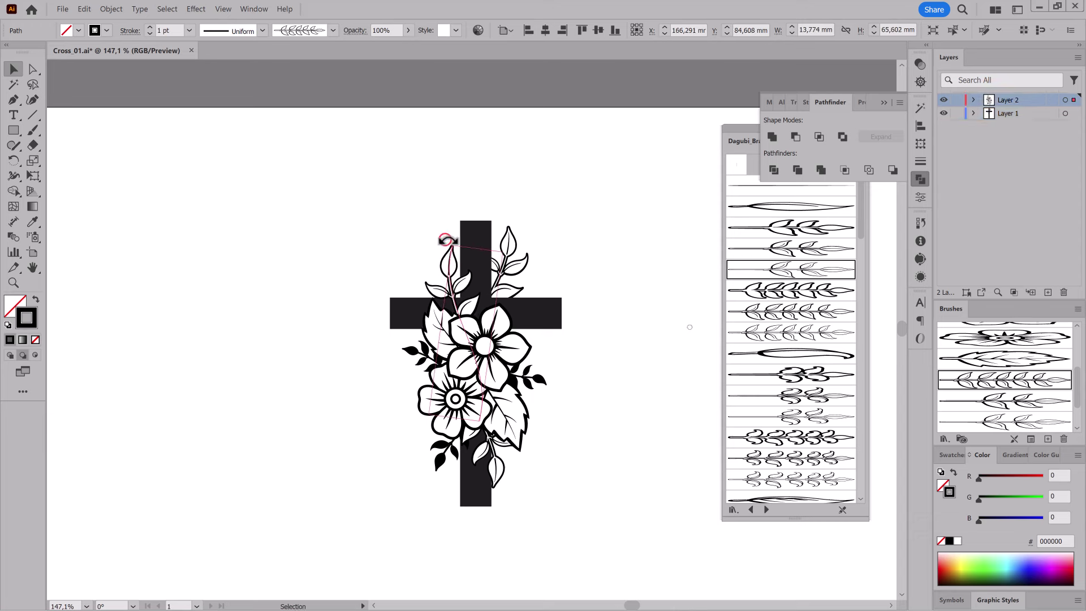
click(247, 385)
Nudge the lower trailing sprig near the cross's base slightly left.
click(497, 469)
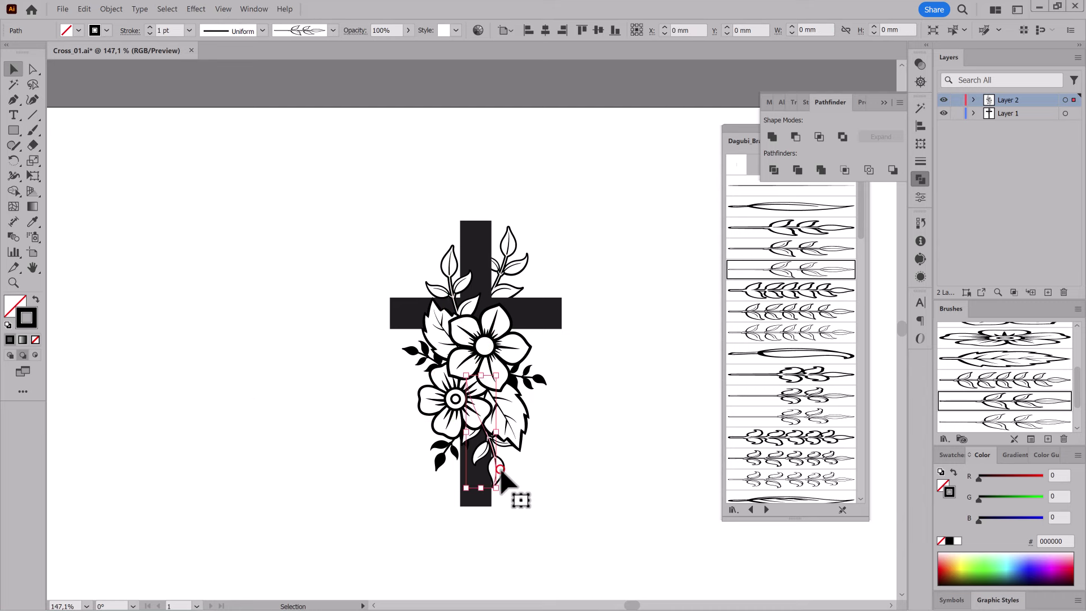
drag(499, 469, 495, 468)
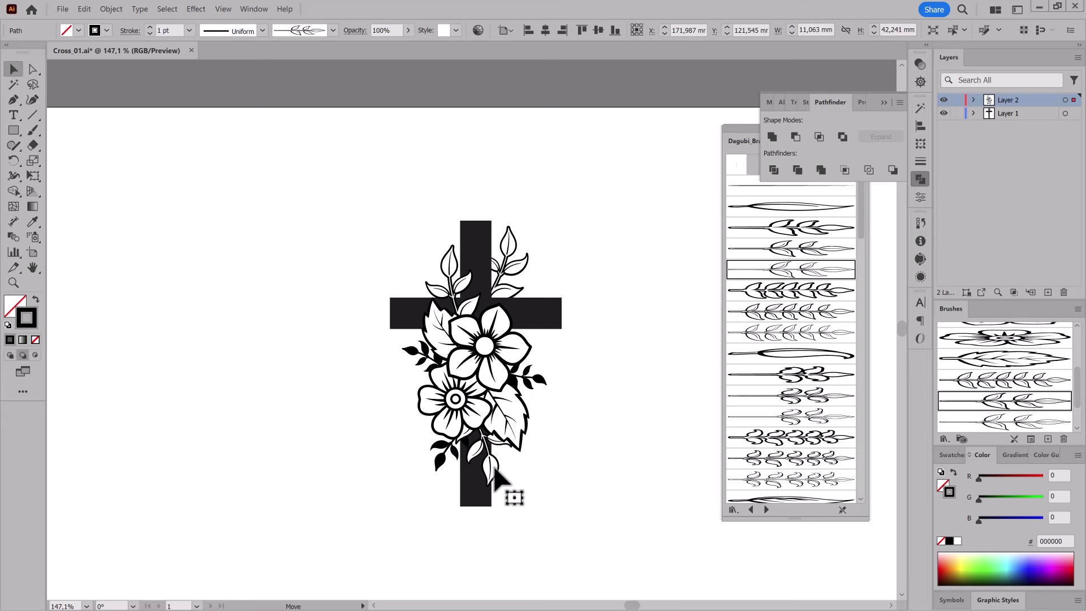
click(594, 519)
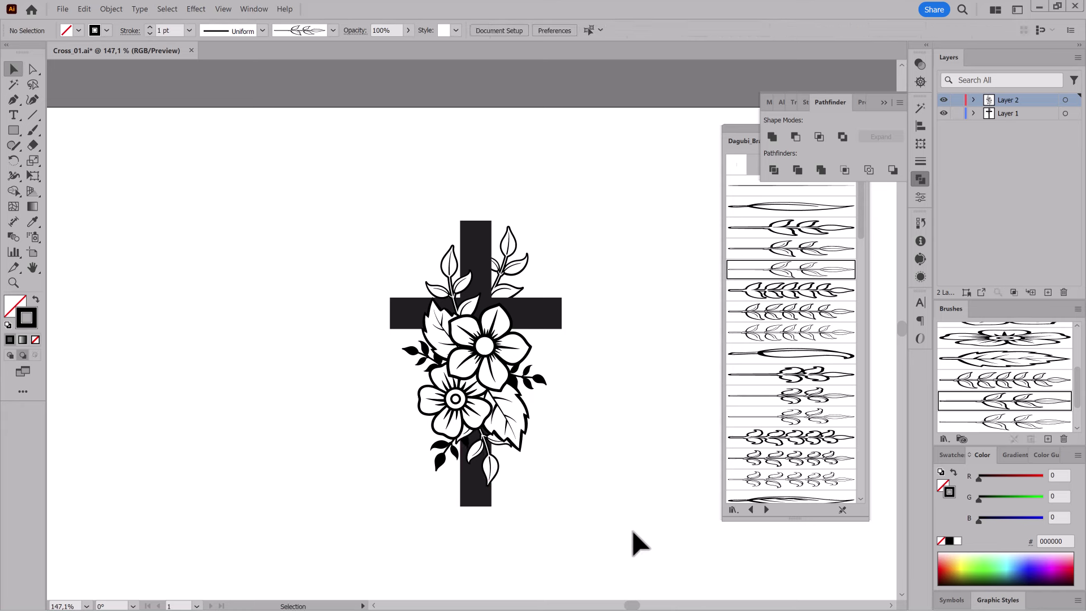
Make a copy of the entire flowered cross to the left of the original.
drag(277, 174, 622, 558)
key(ctrl)
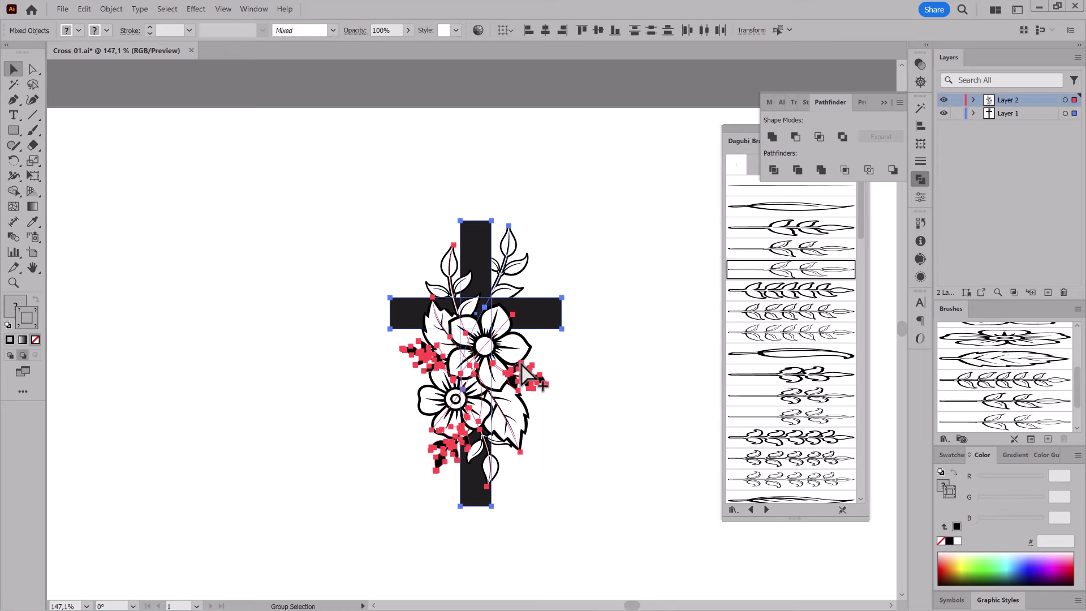
mouse_move(506, 367)
mouse_down()
mouse_move(248, 343)
mouse_move(232, 351)
mouse_up()
click(642, 458)
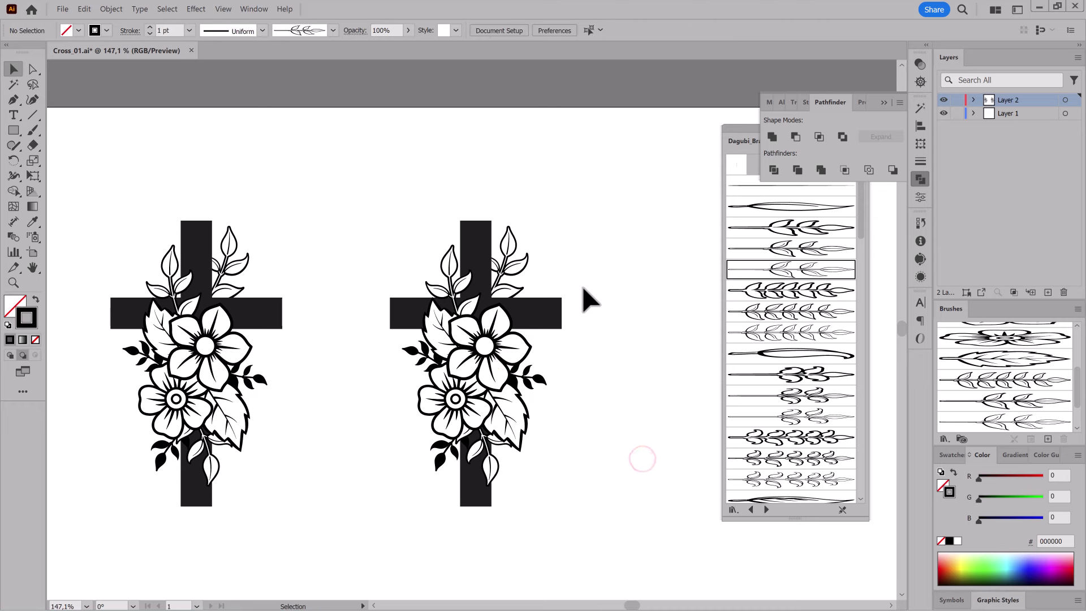
Unite the right cross's two bars into one shape with white fill and black outline.
click(559, 319)
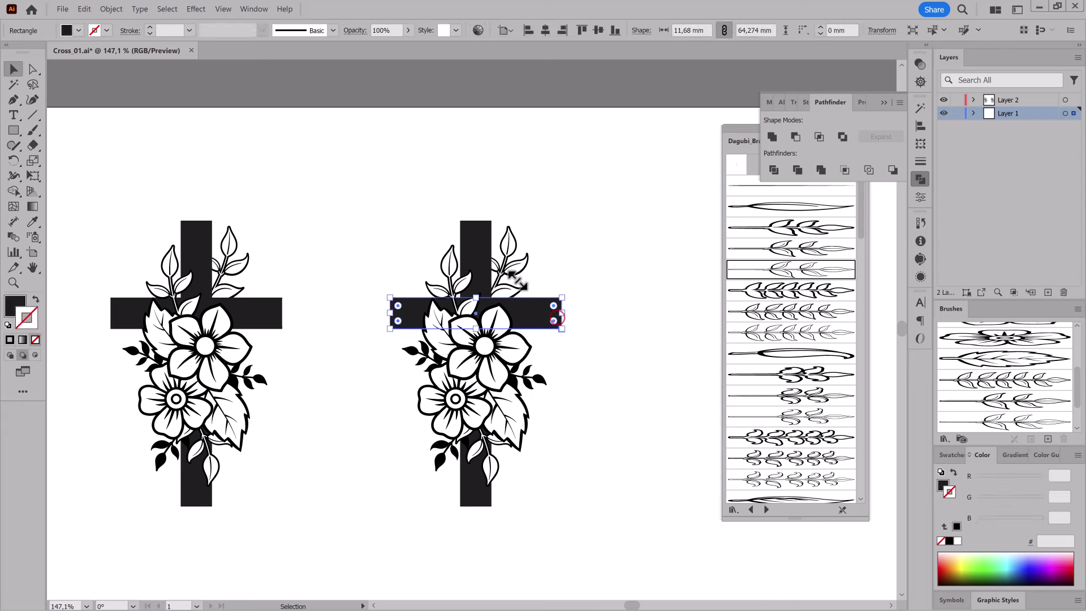
shift+click(482, 233)
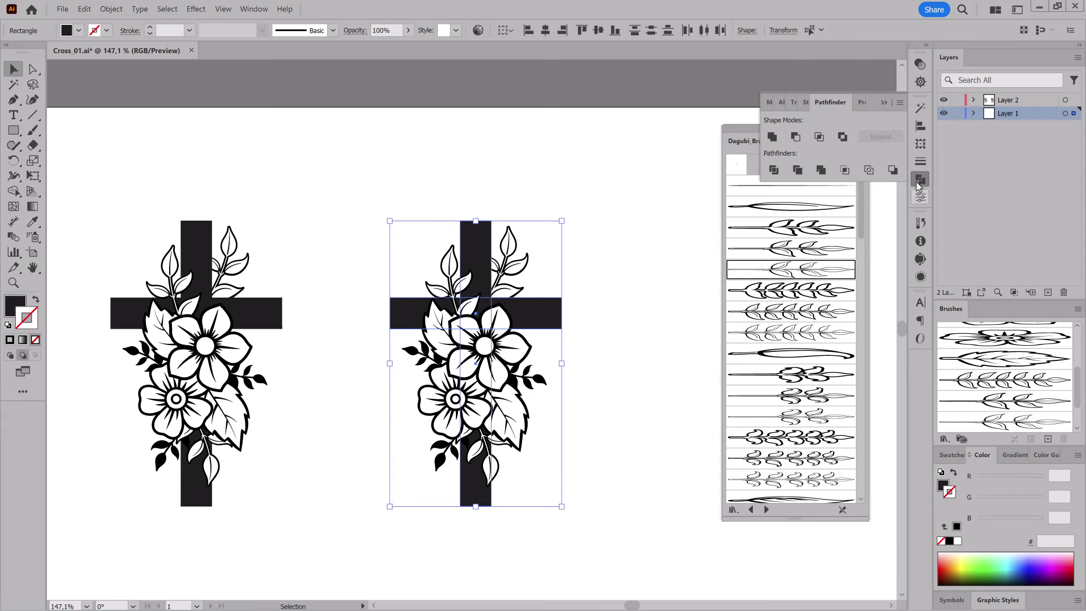
click(772, 138)
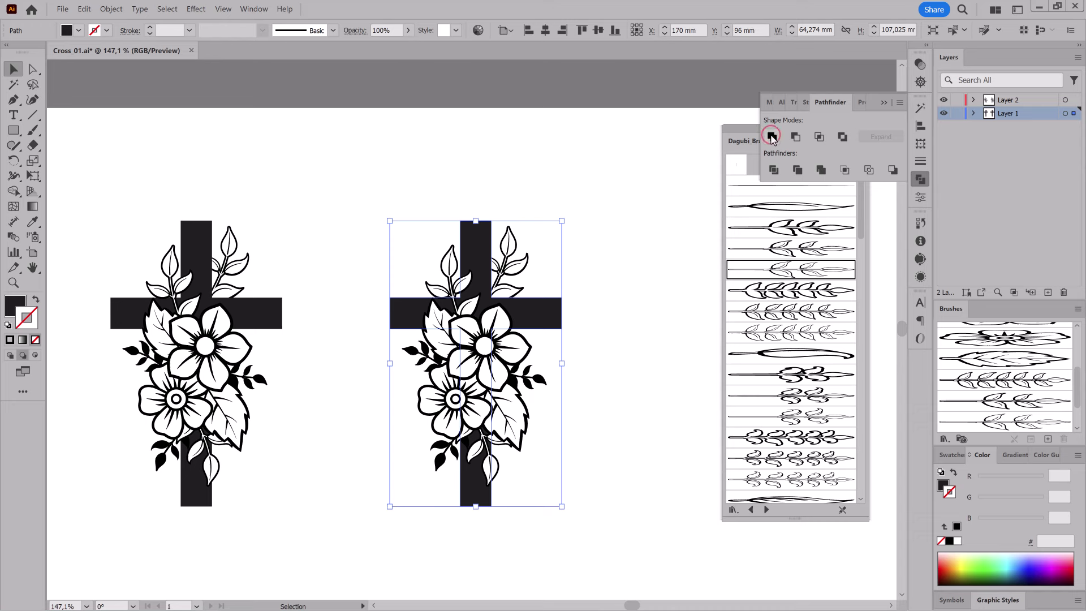
click(953, 473)
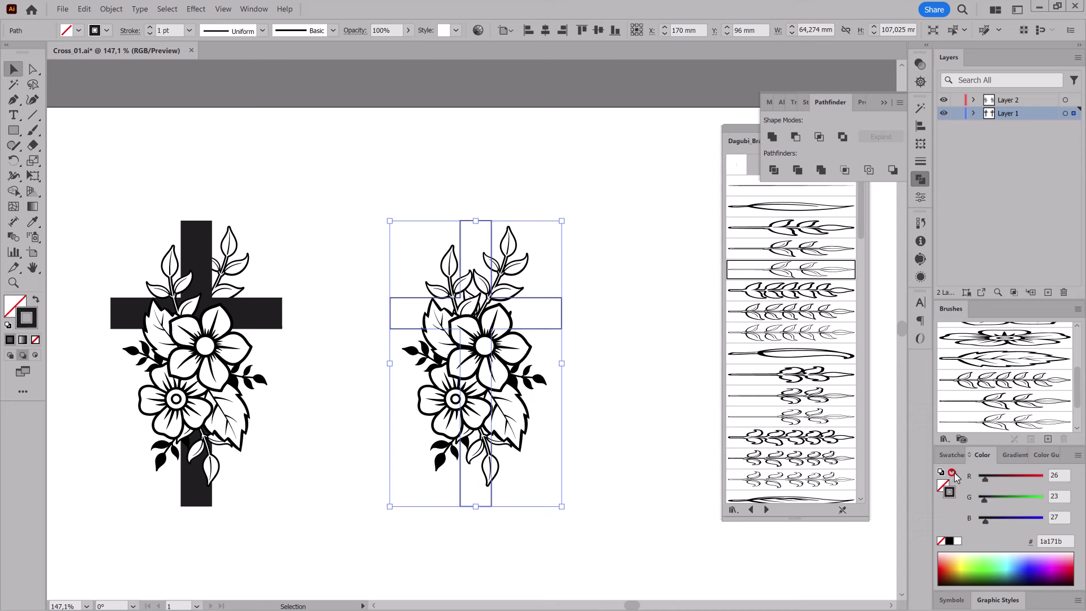
click(958, 542)
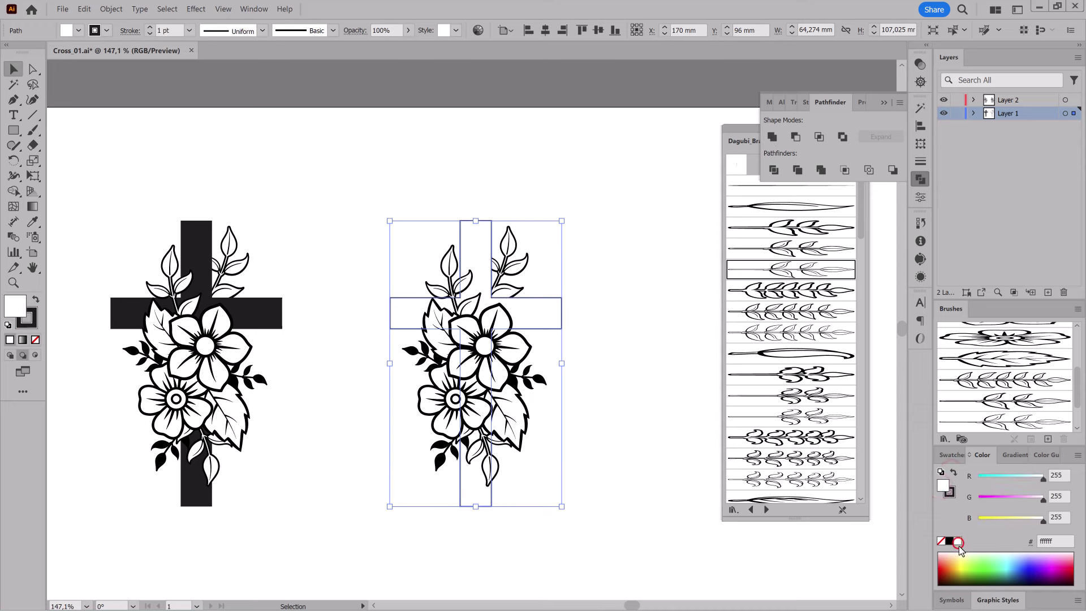
Set the cross outline to 3 pt, aligned to the inside edge.
click(922, 162)
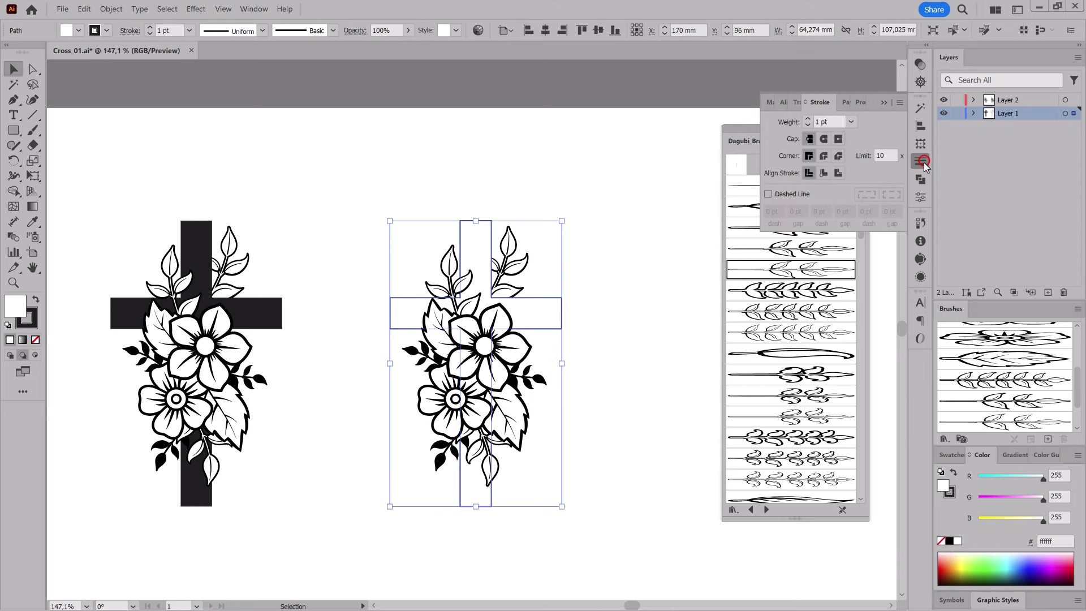
click(808, 119)
click(807, 120)
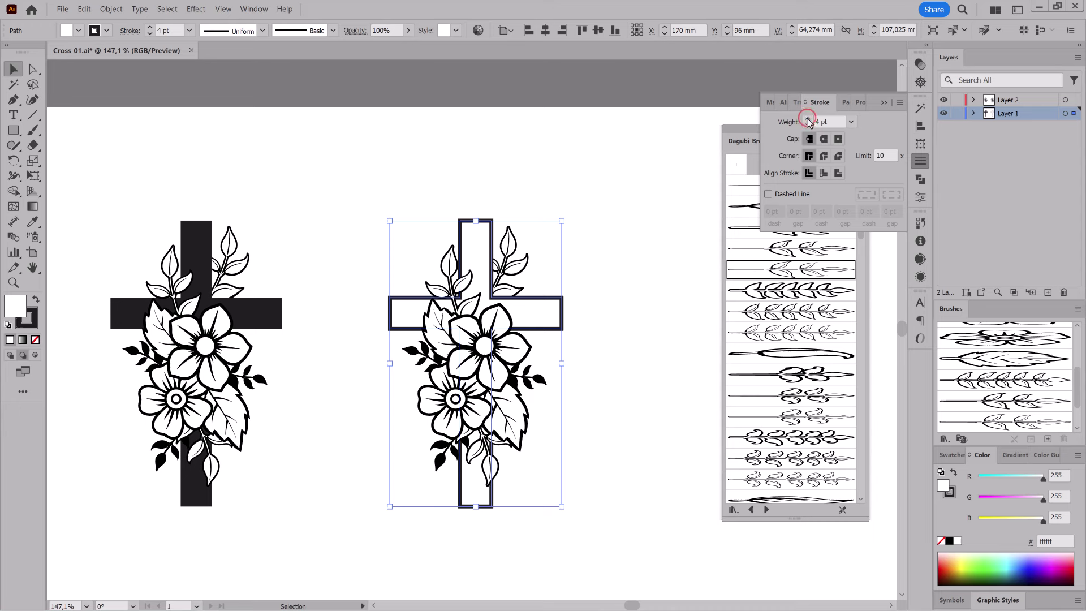
click(823, 173)
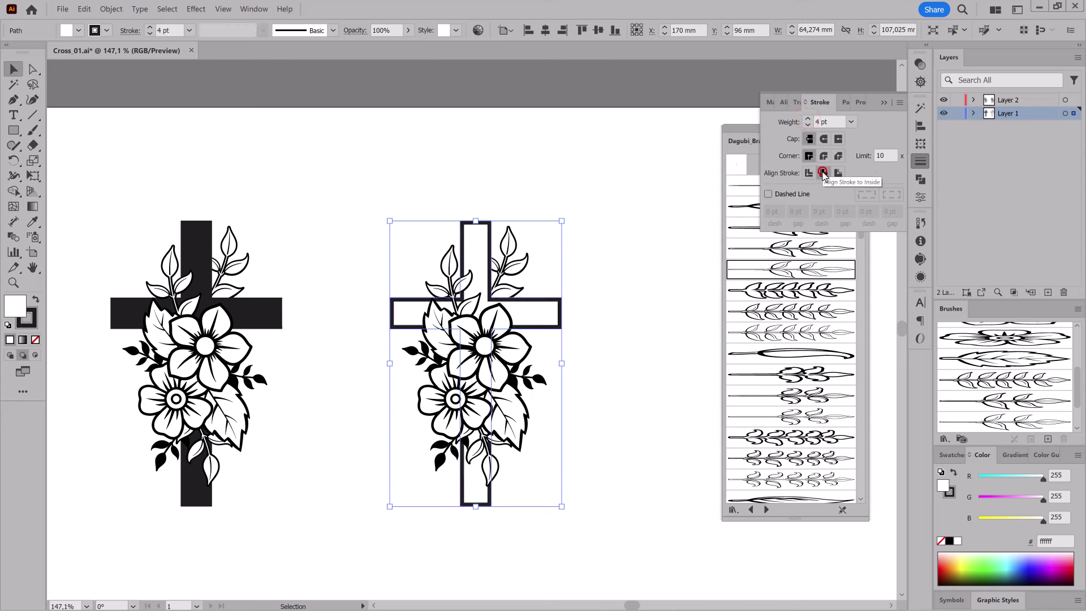
click(808, 125)
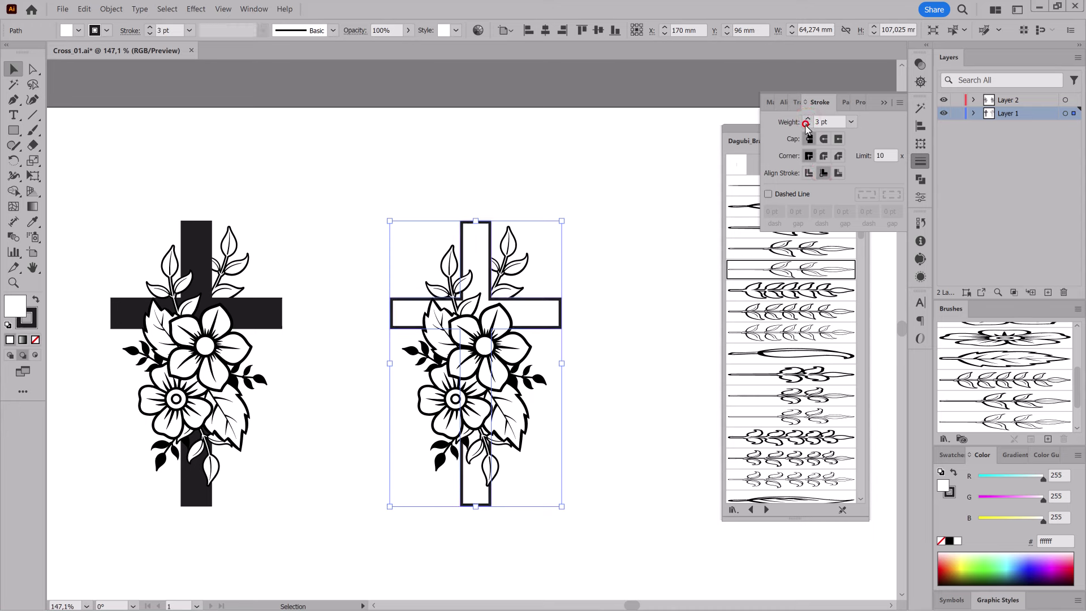
click(676, 165)
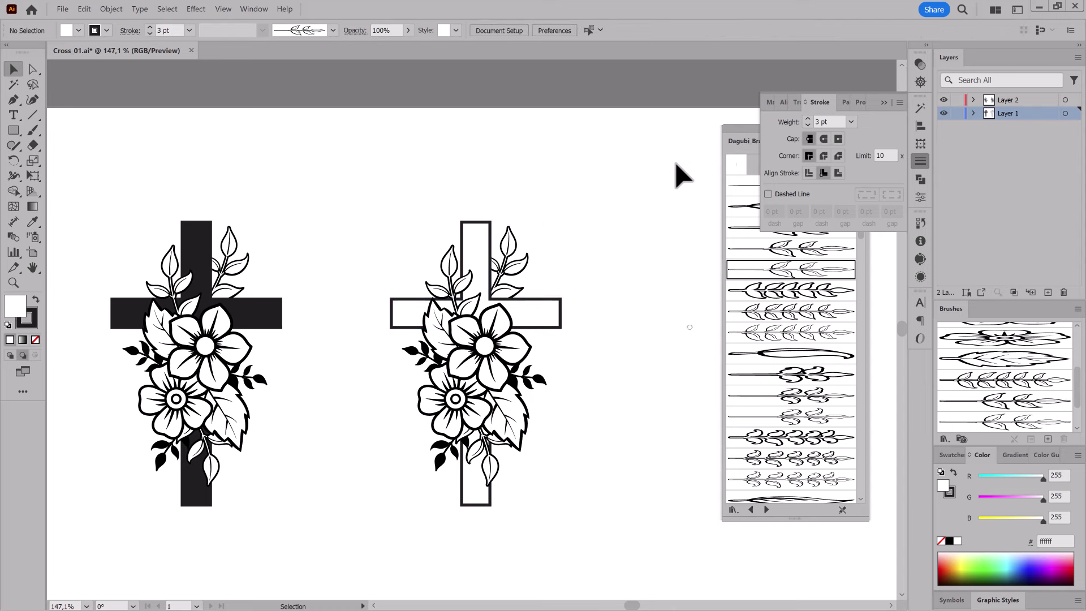
Copy the white outlined cross to the right, making three crosses in a row.
click(884, 103)
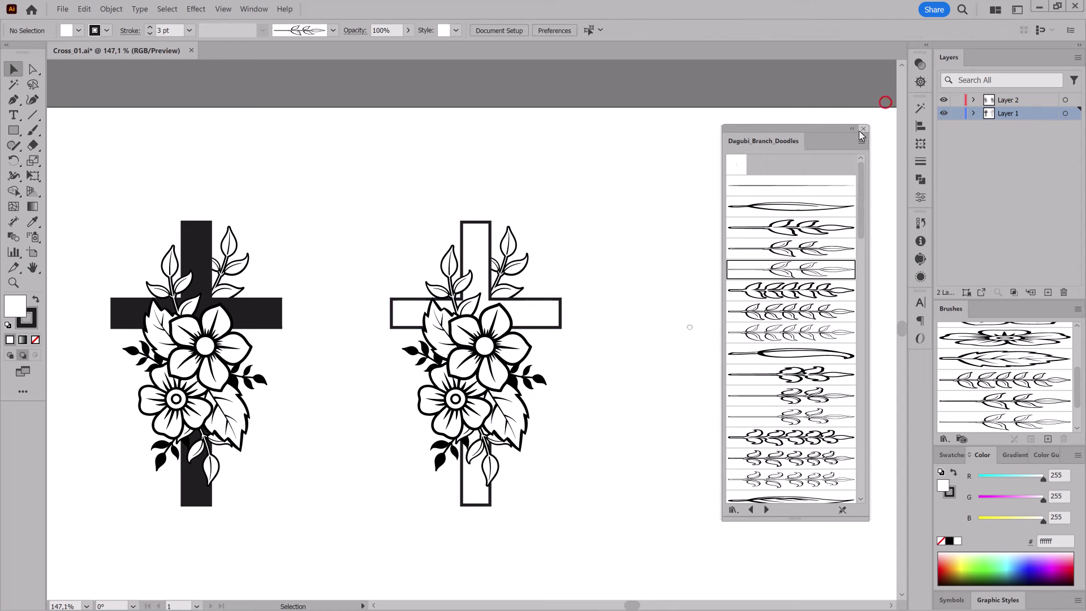
drag(691, 154, 358, 509)
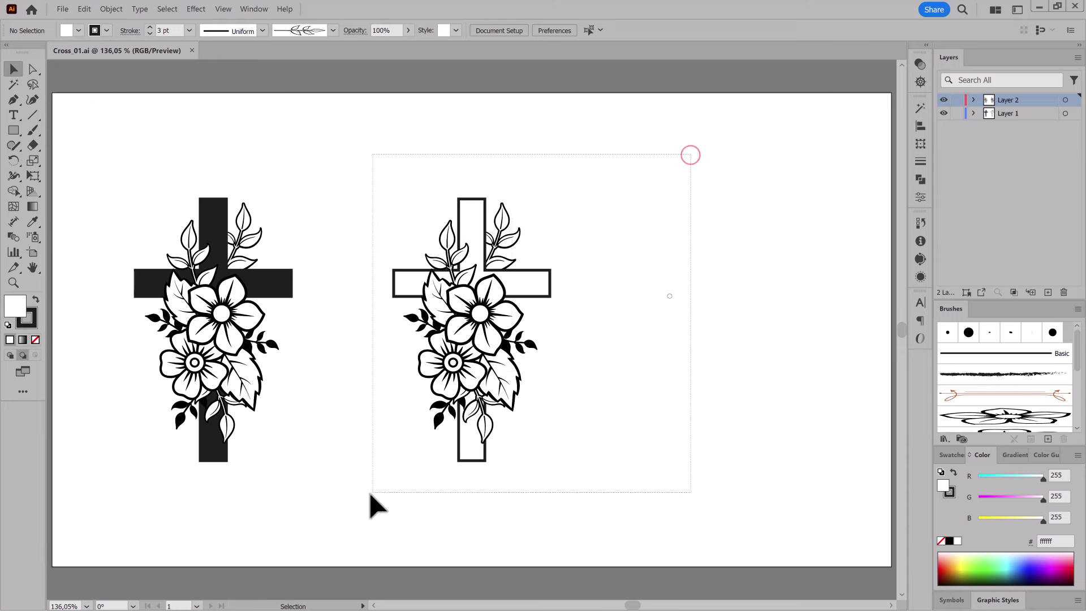
key(a)
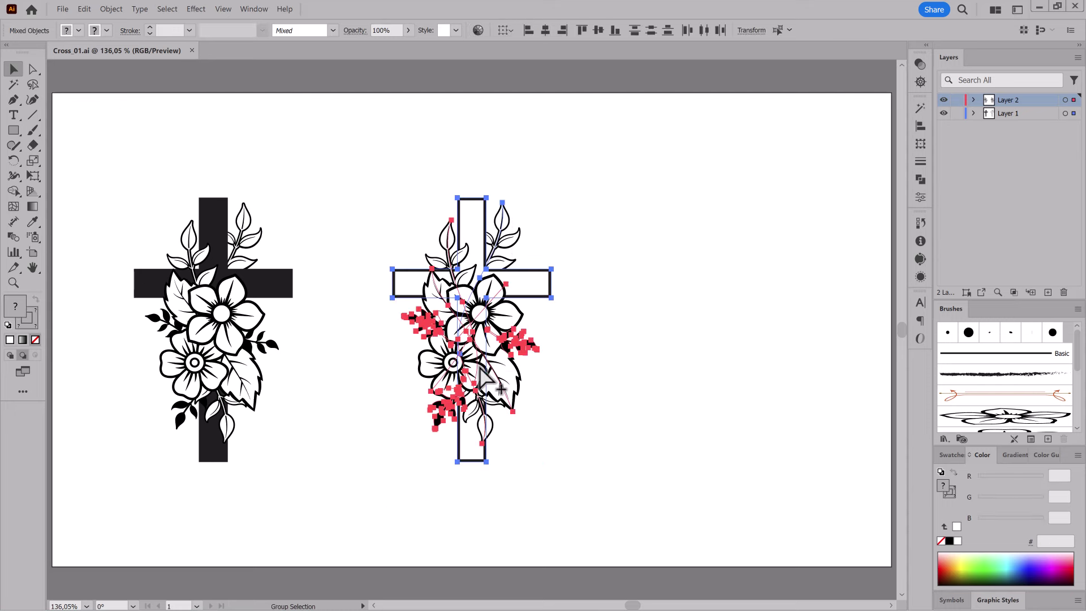
drag(505, 348, 760, 353)
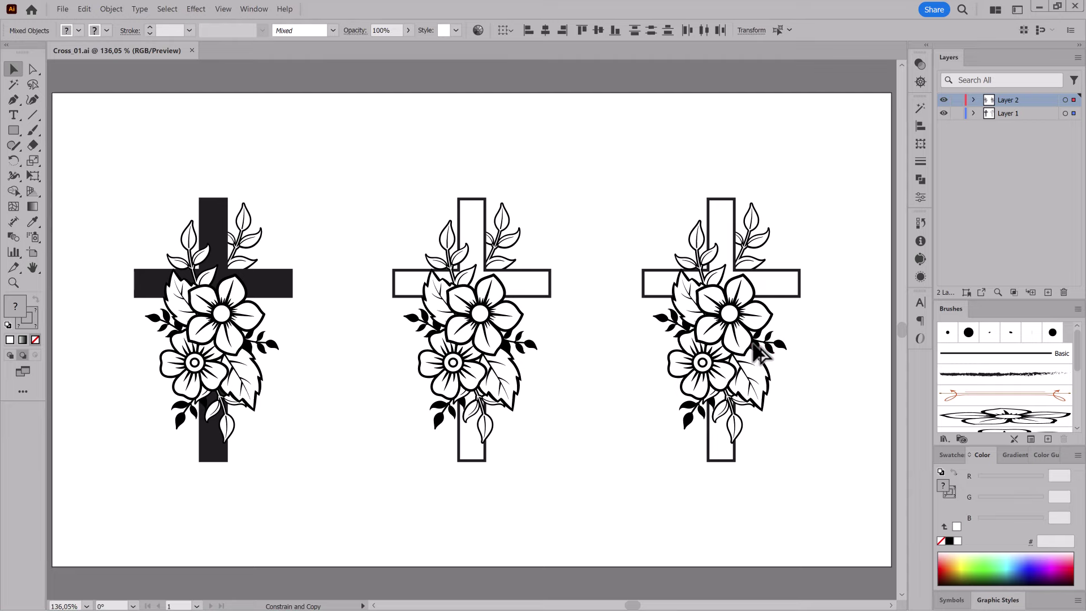
click(630, 435)
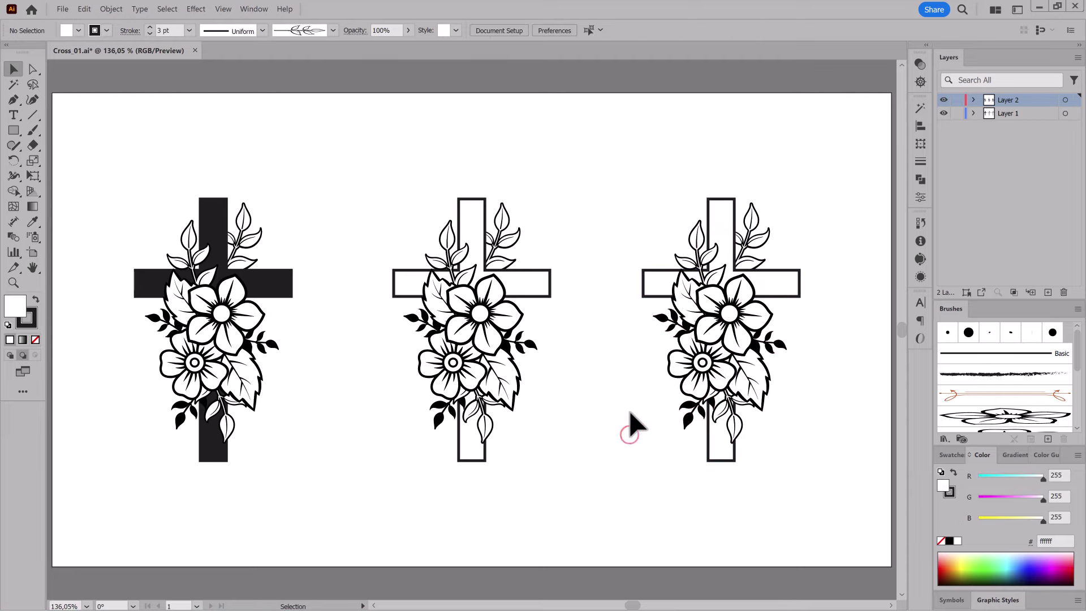
Group the middle cross's pieces, then zoom in to inspect it and back out.
drag(608, 149, 330, 526)
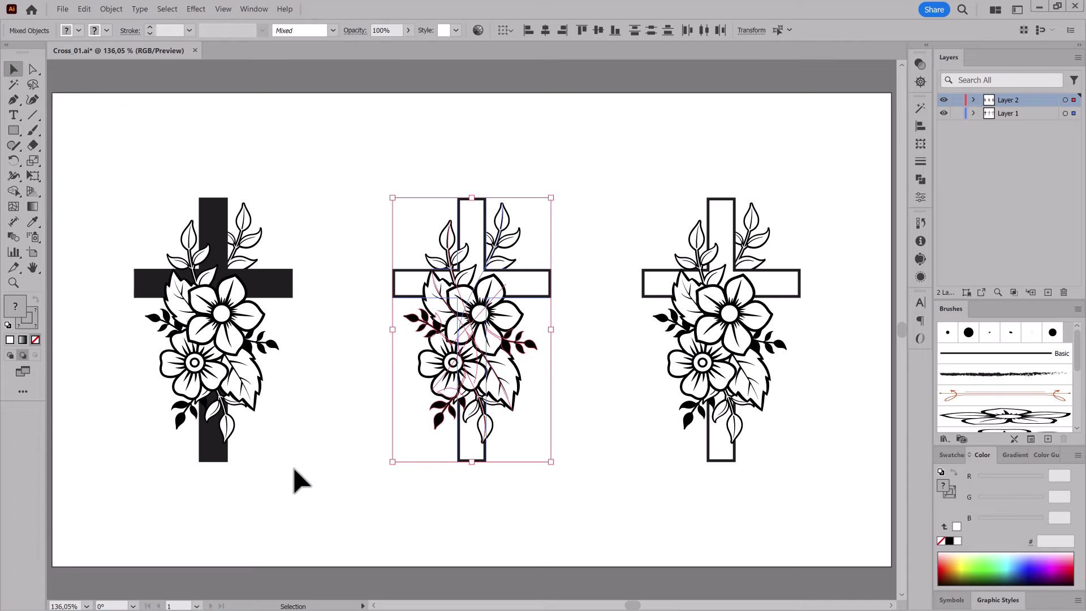
click(112, 9)
click(122, 121)
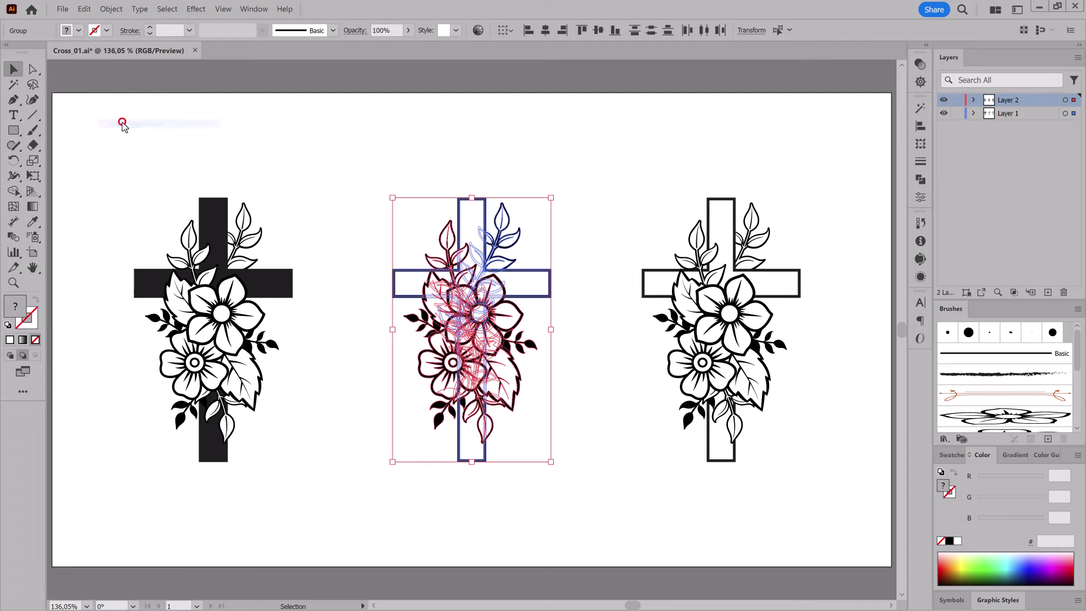
click(32, 69)
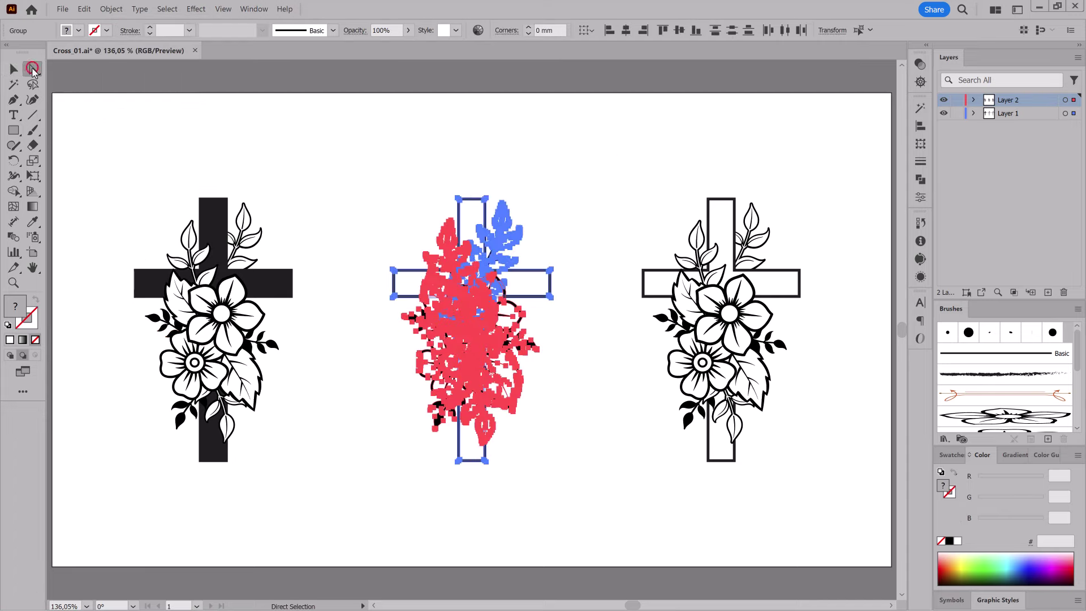
drag(471, 314, 613, 405)
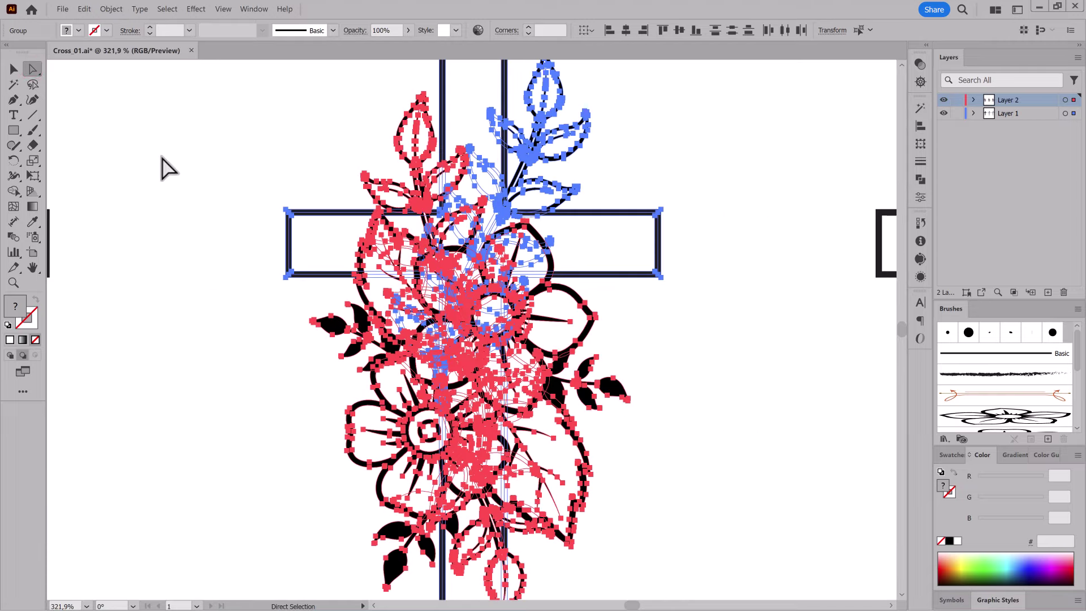
click(172, 171)
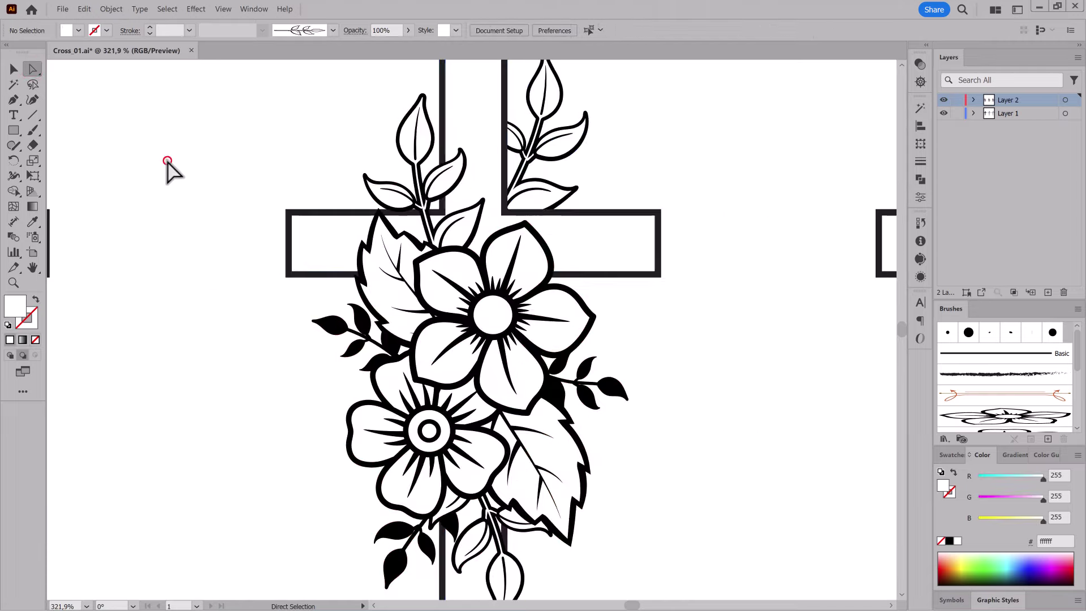
ctrl+alt+click(552, 453)
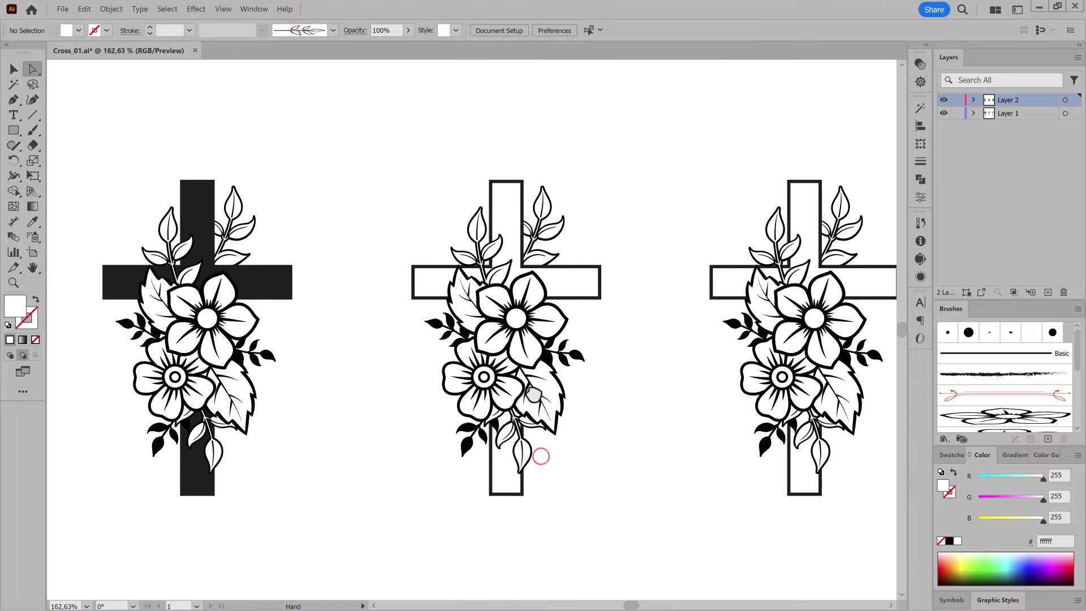
Cut the middle cross and paste it in place on a new Layer 3.
click(974, 100)
click(974, 100)
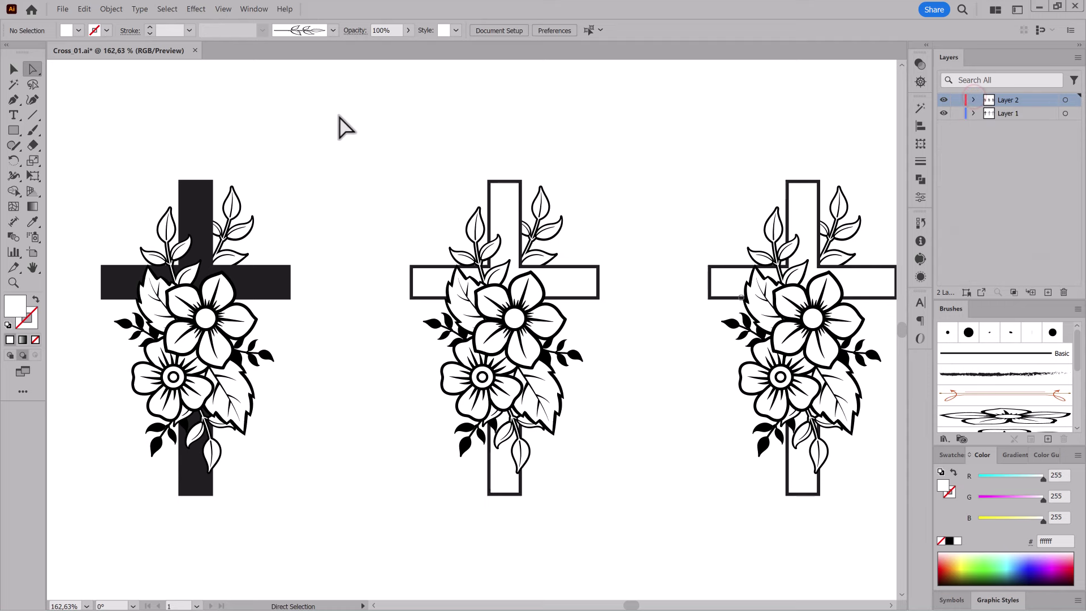
mouse_move(345, 95)
mouse_down()
mouse_move(618, 560)
mouse_move(645, 572)
mouse_up()
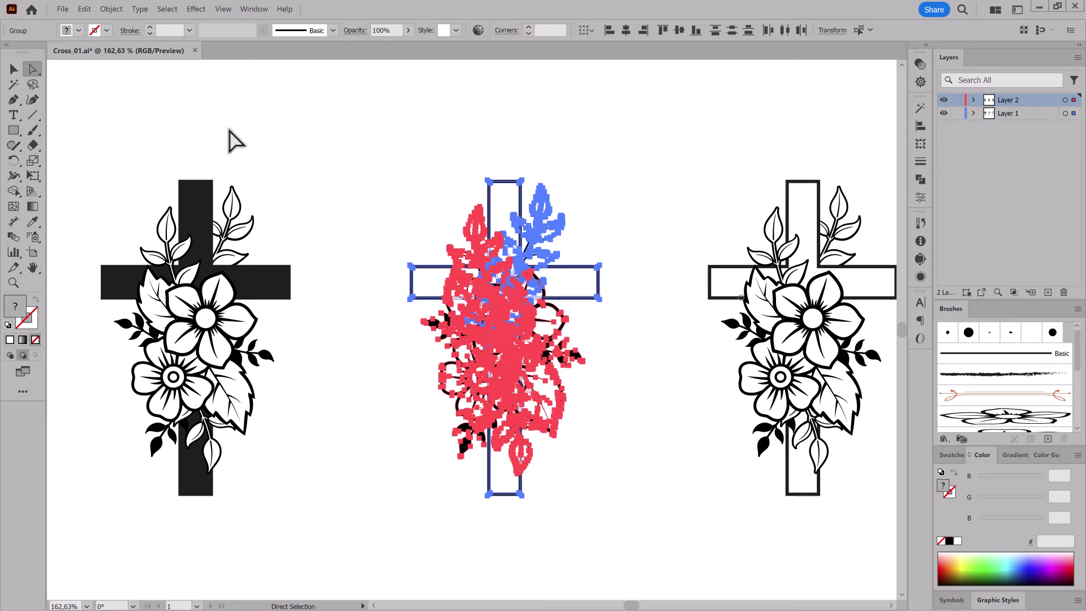
click(85, 9)
click(90, 40)
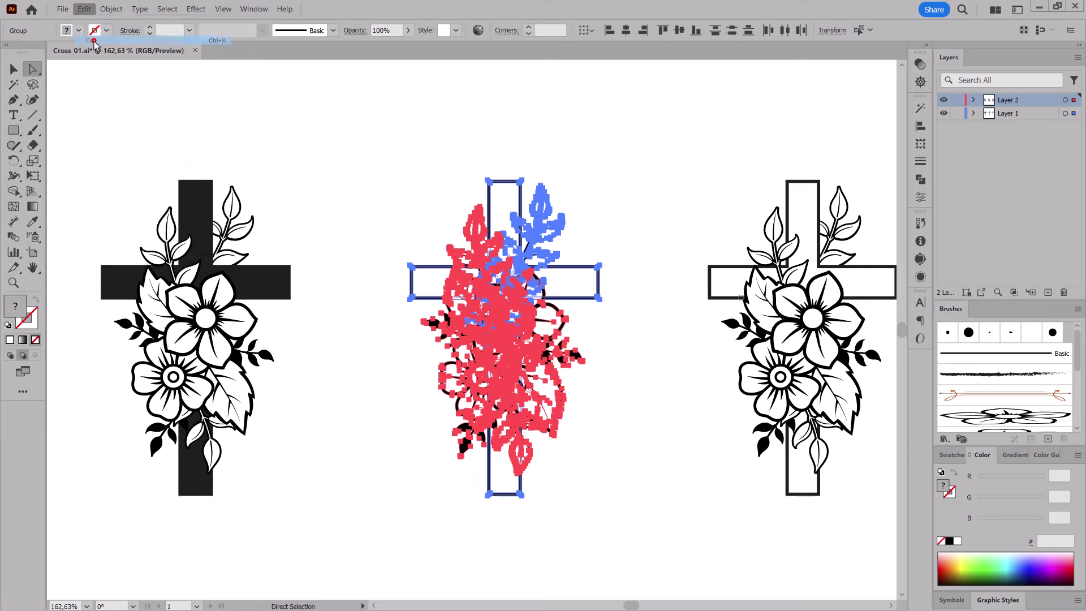
click(1048, 295)
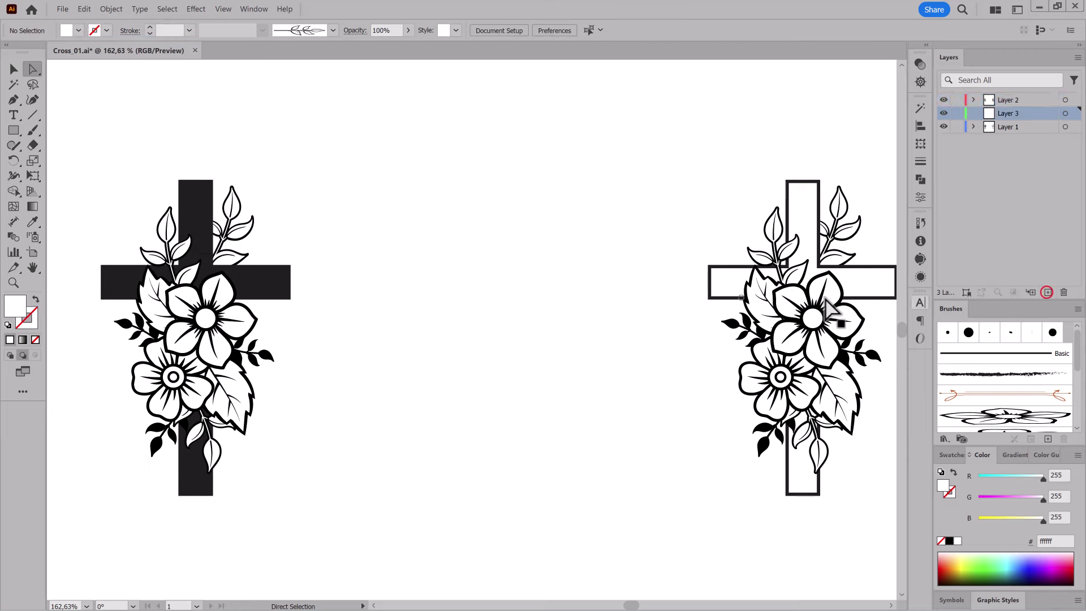
click(83, 9)
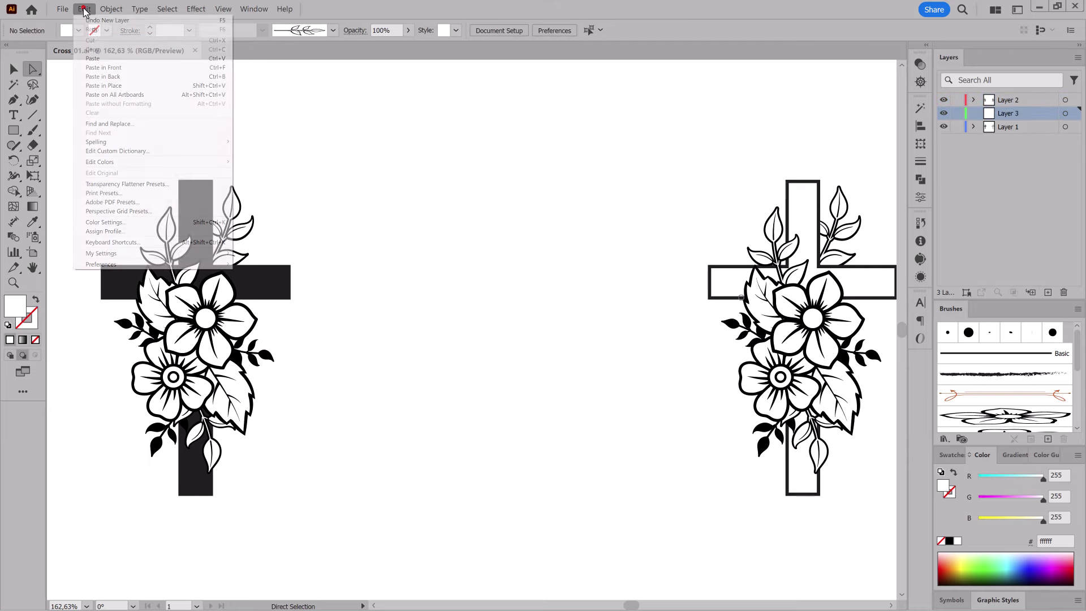
click(112, 85)
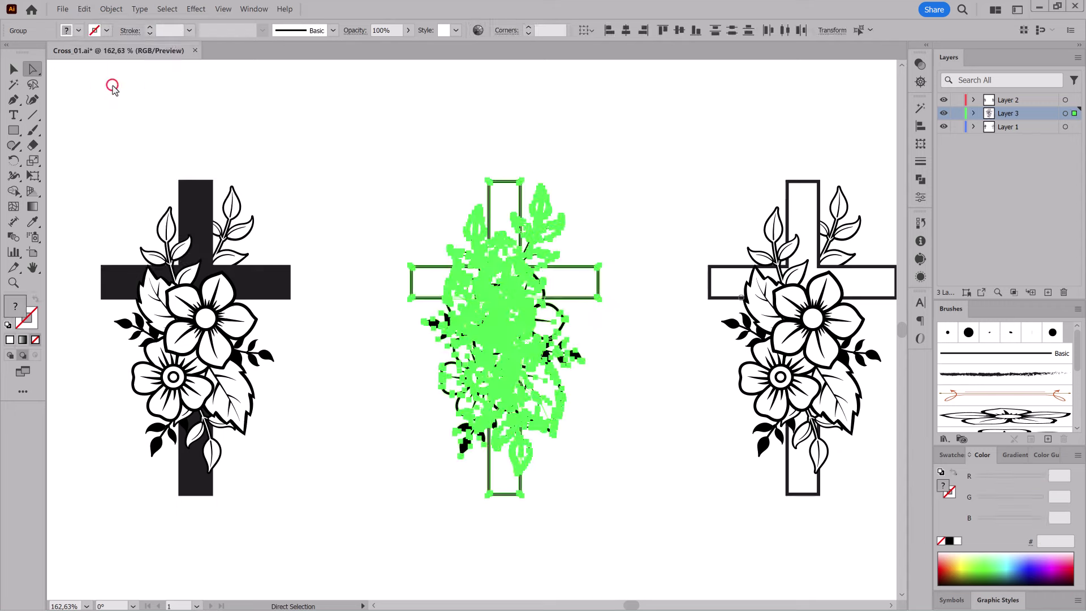
Move Layer 3 to the top and lock Layers 1–2 plus Layer 3's nine groups.
mouse_move(1010, 113)
mouse_down()
mouse_move(1013, 97)
mouse_move(958, 220)
mouse_up()
click(957, 127)
click(973, 100)
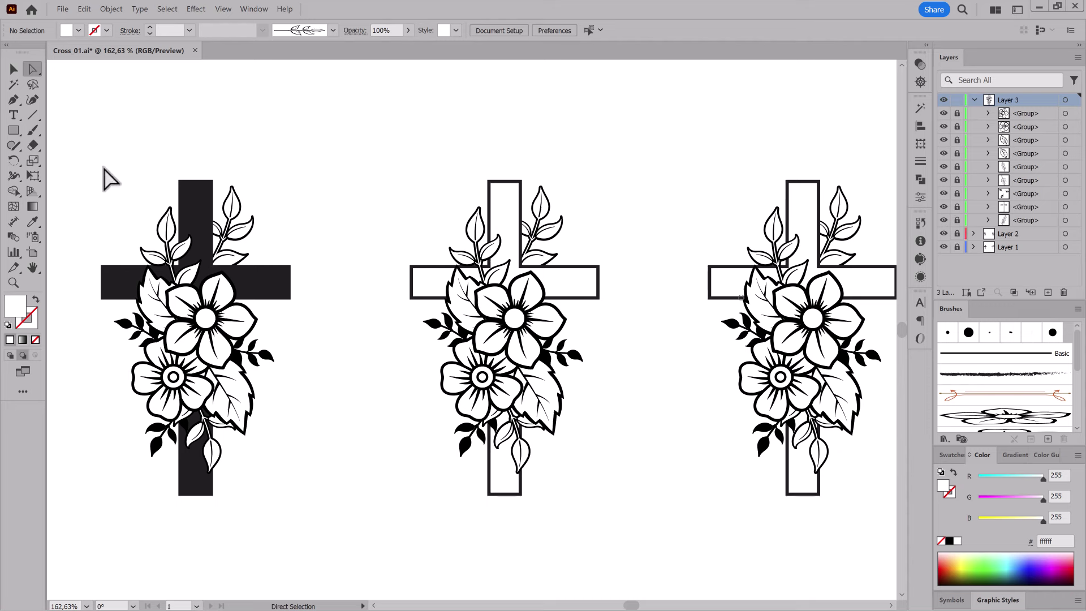
Magic-wand the large upper flower and fill it soft peach-orange, hiding edges to judge colour.
click(14, 85)
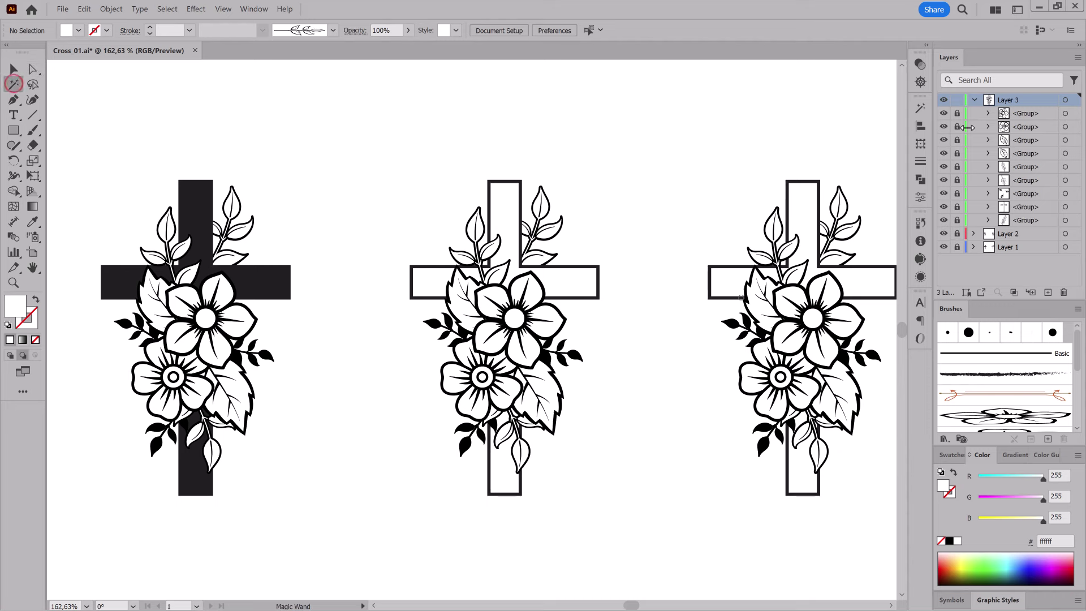
click(944, 113)
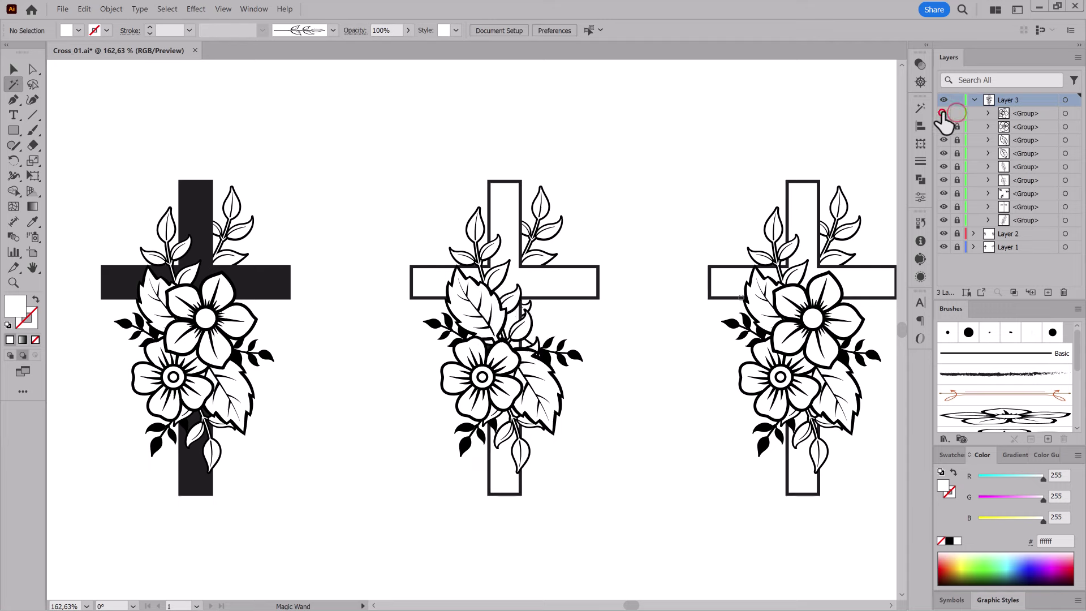
click(544, 313)
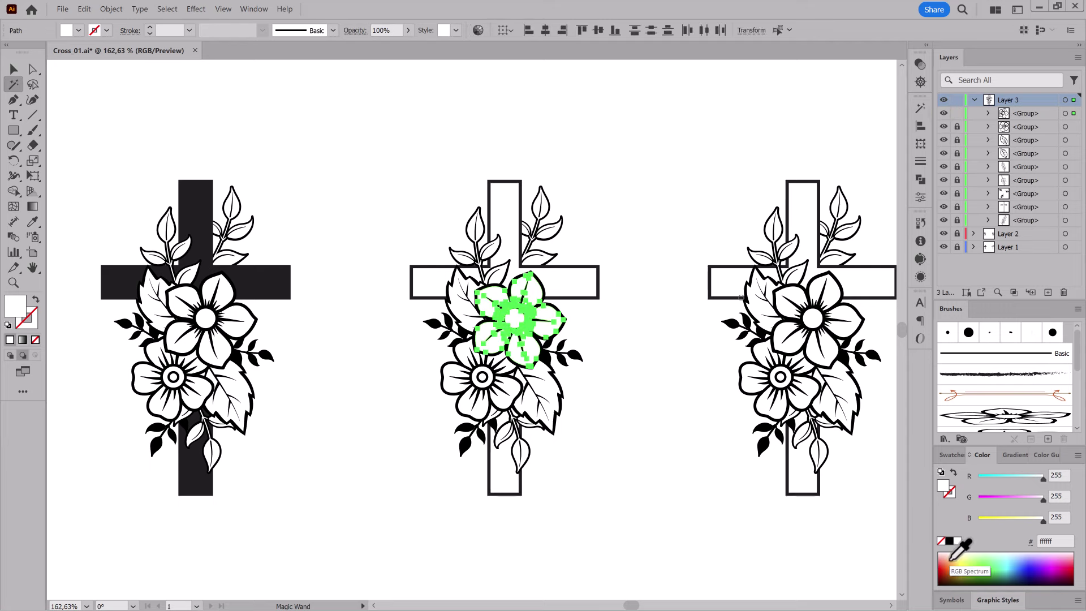
click(952, 559)
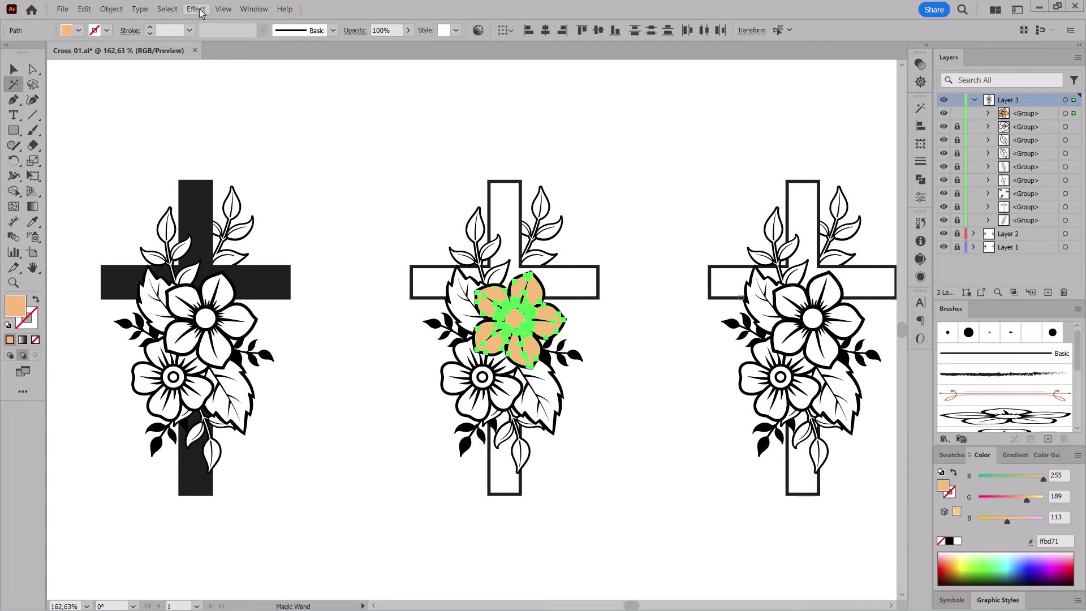
click(225, 11)
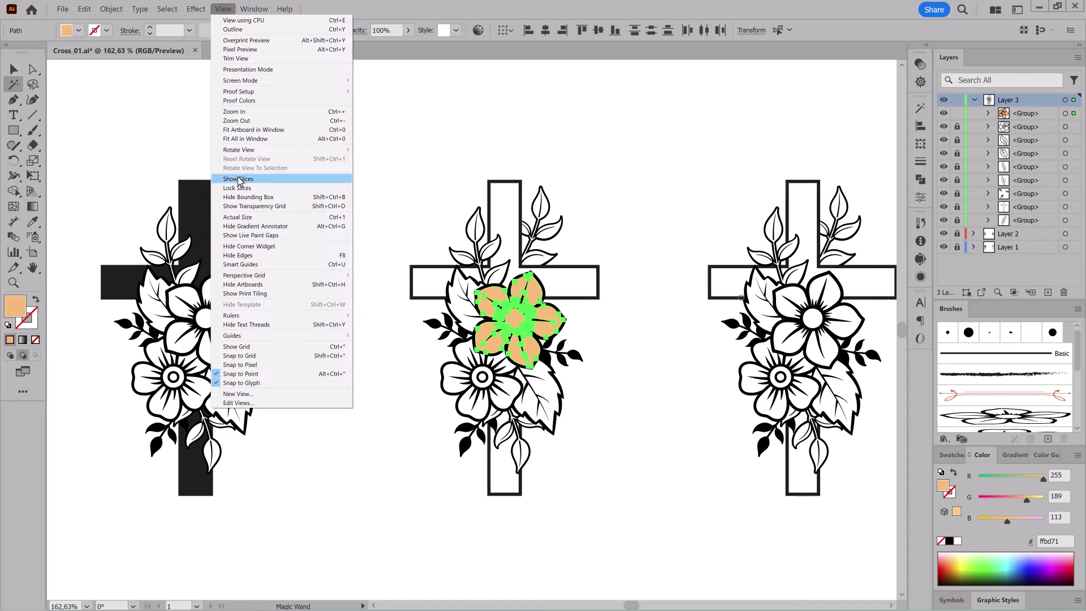
click(252, 260)
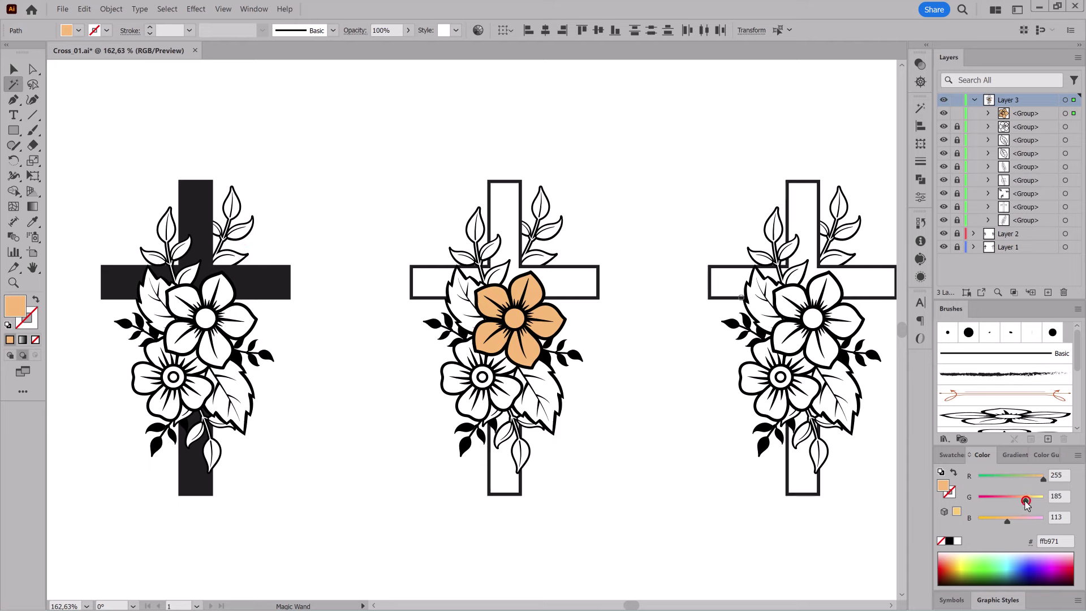
drag(1024, 501, 1022, 500)
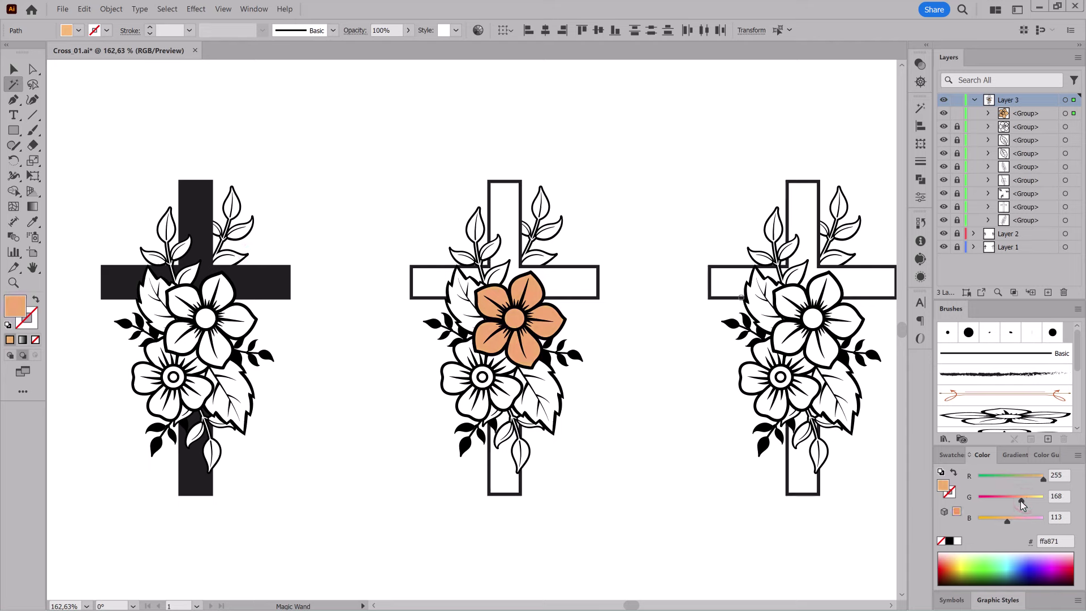
Fill the lower-left flower's petals pink, relocking its group afterward.
click(957, 113)
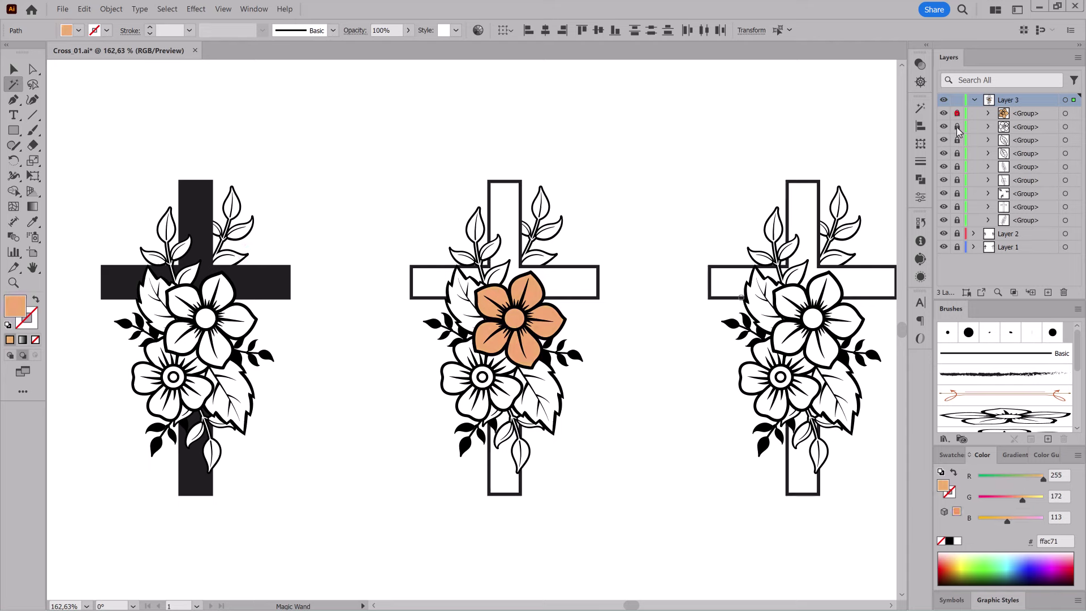
click(450, 386)
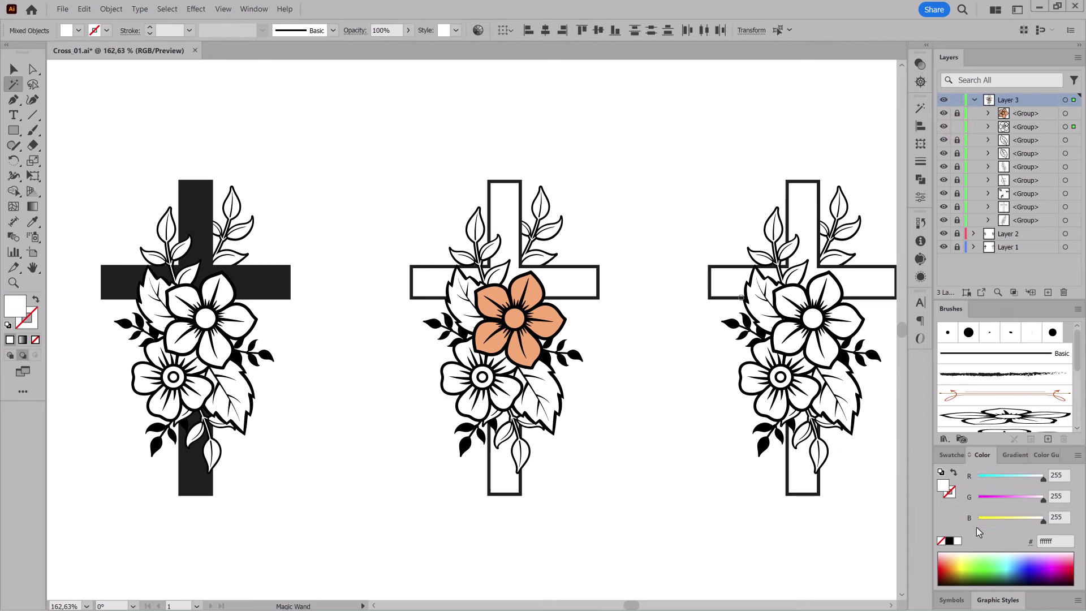
click(1057, 557)
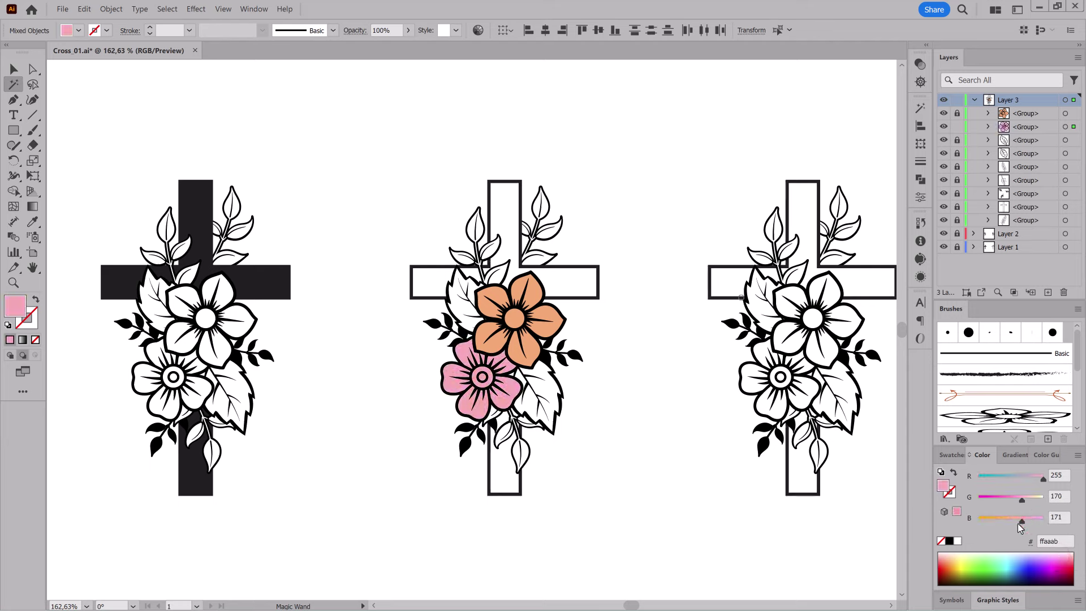
click(957, 127)
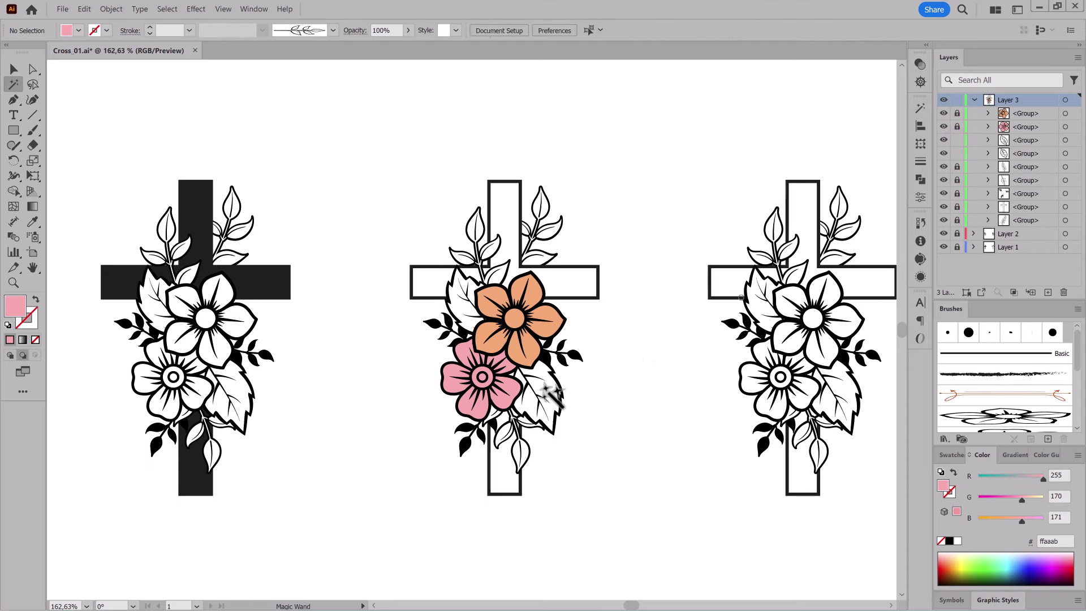
Fill the two large leaves a muted sage green.
click(547, 389)
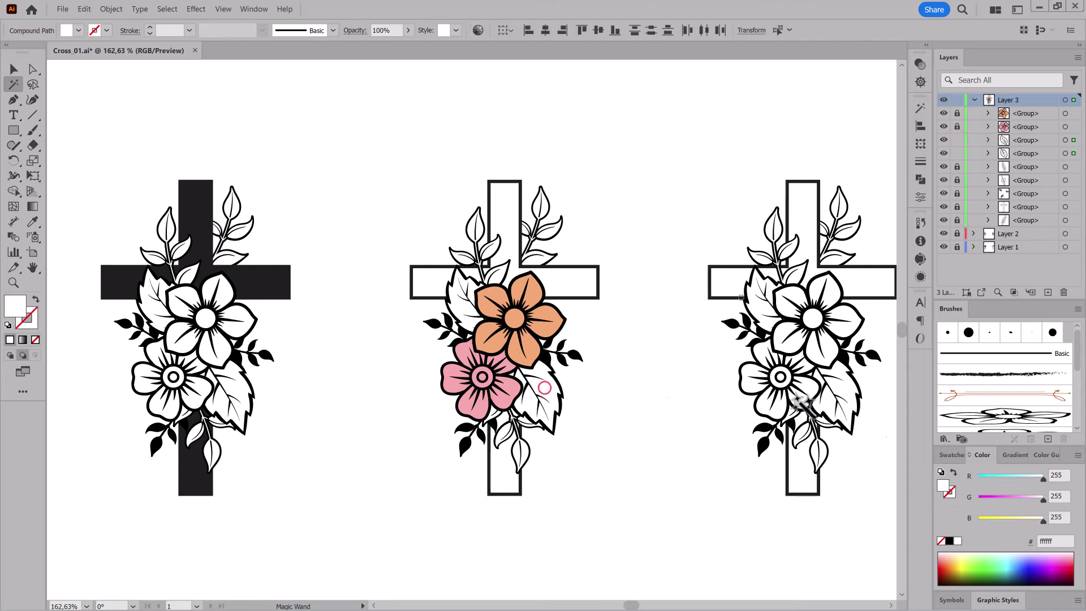
click(976, 558)
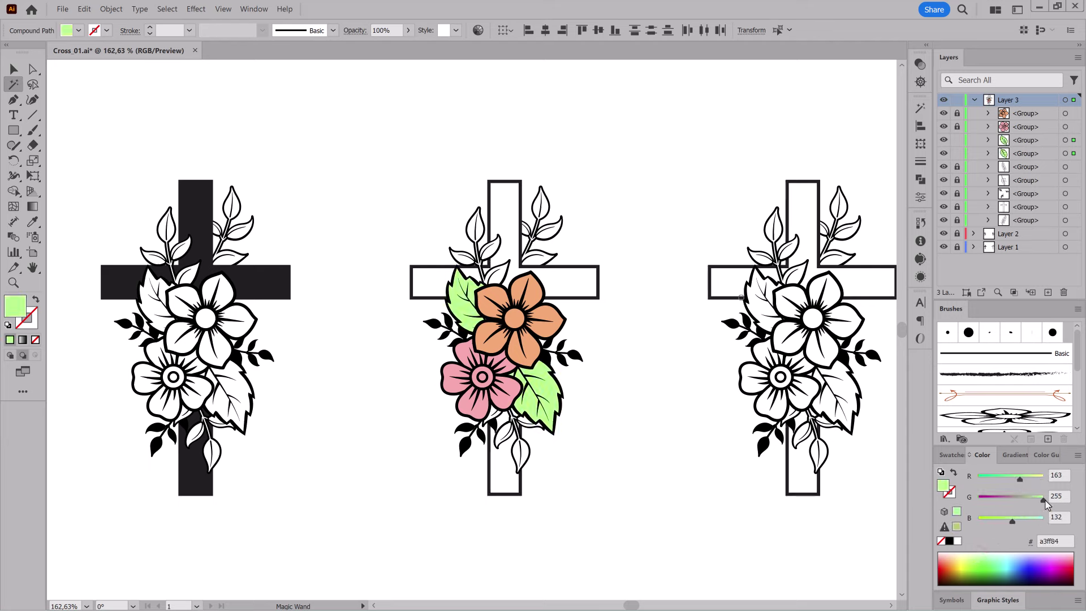
mouse_move(1044, 500)
mouse_down()
mouse_move(1025, 498)
mouse_move(1010, 520)
mouse_up()
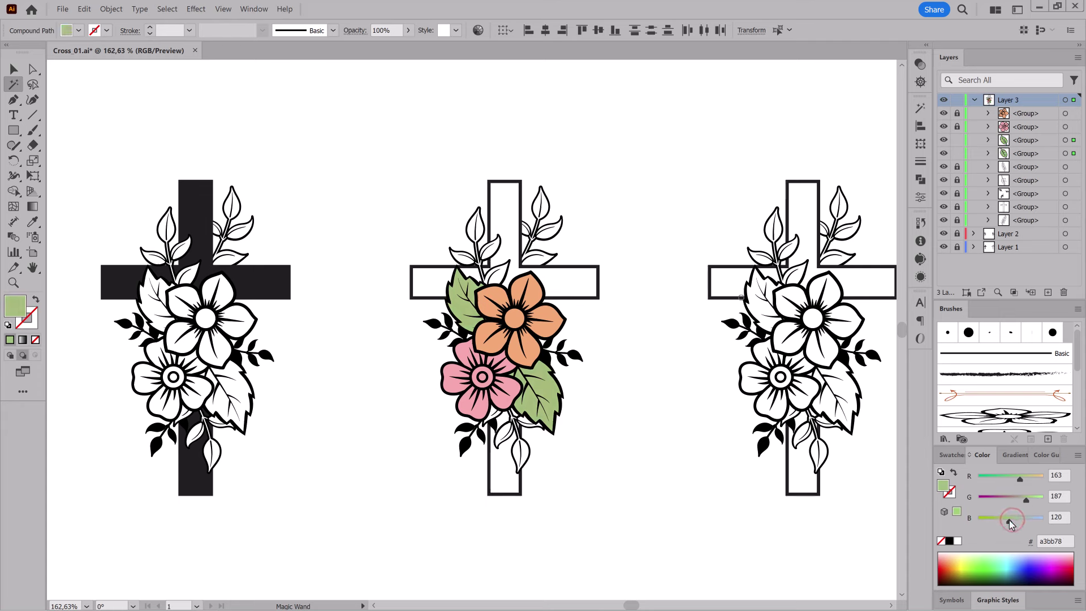
Lock the flower group, unlock both leaf groups, and select the middle cross's white leaves.
click(957, 140)
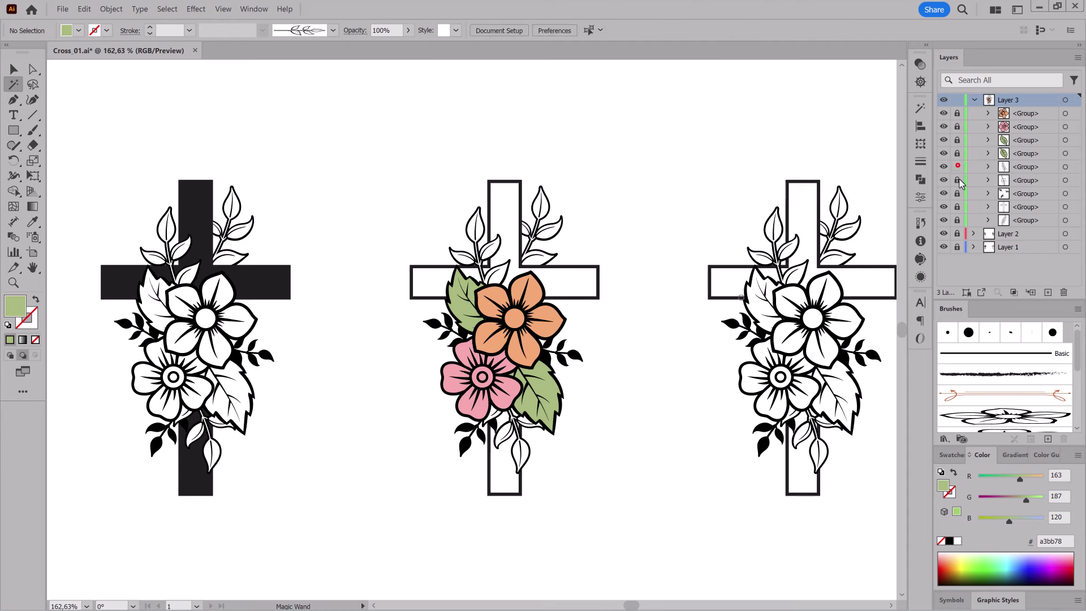
click(957, 180)
click(957, 220)
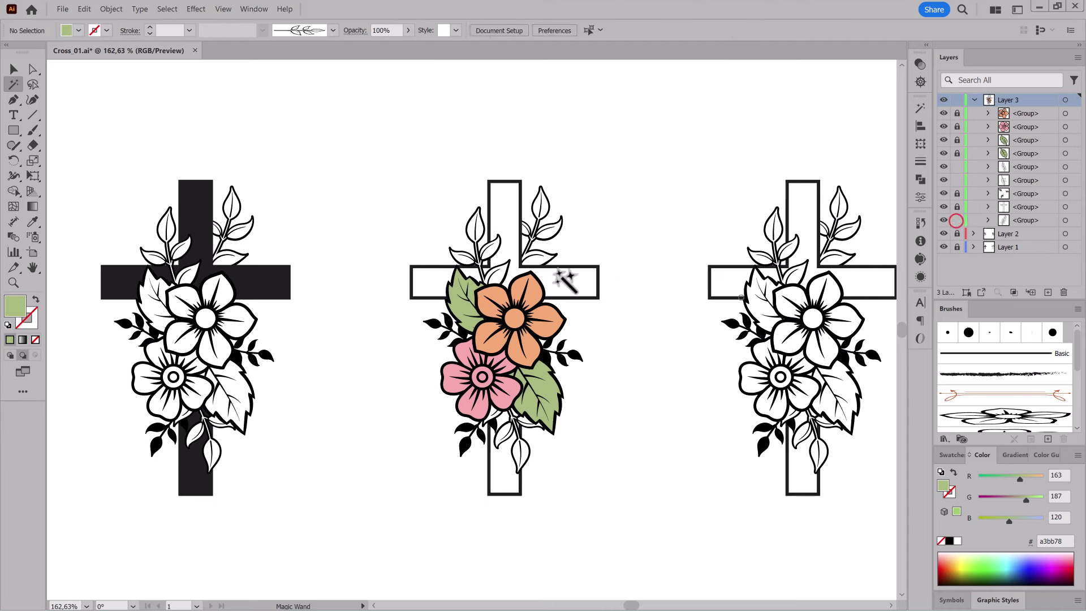
click(534, 260)
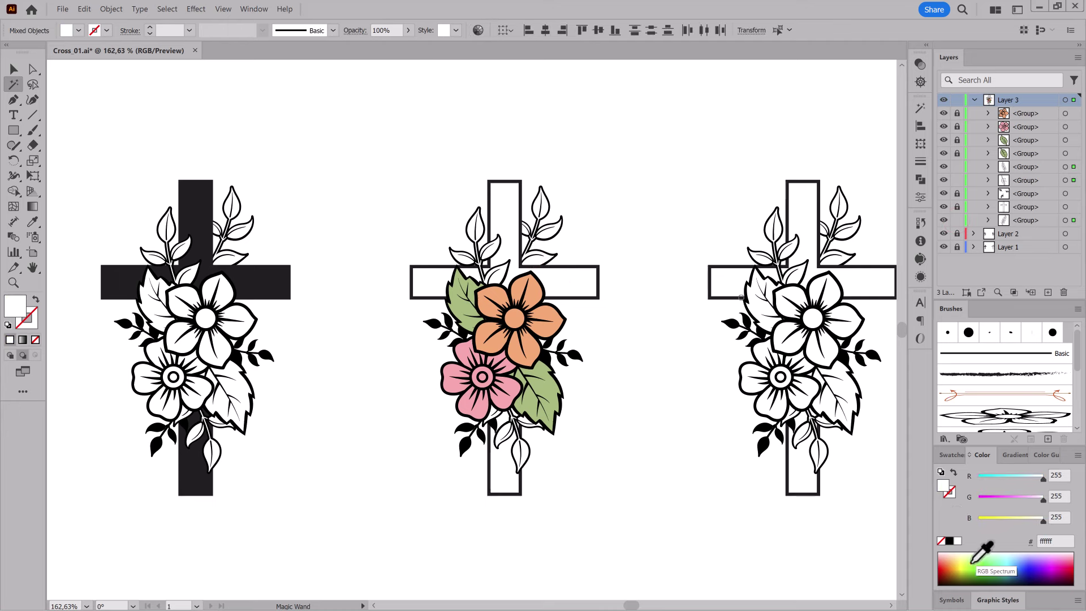
Fill the selected leaves pale yellow-green (d8e095) and relock the leaf groups.
click(972, 562)
drag(998, 521, 1016, 520)
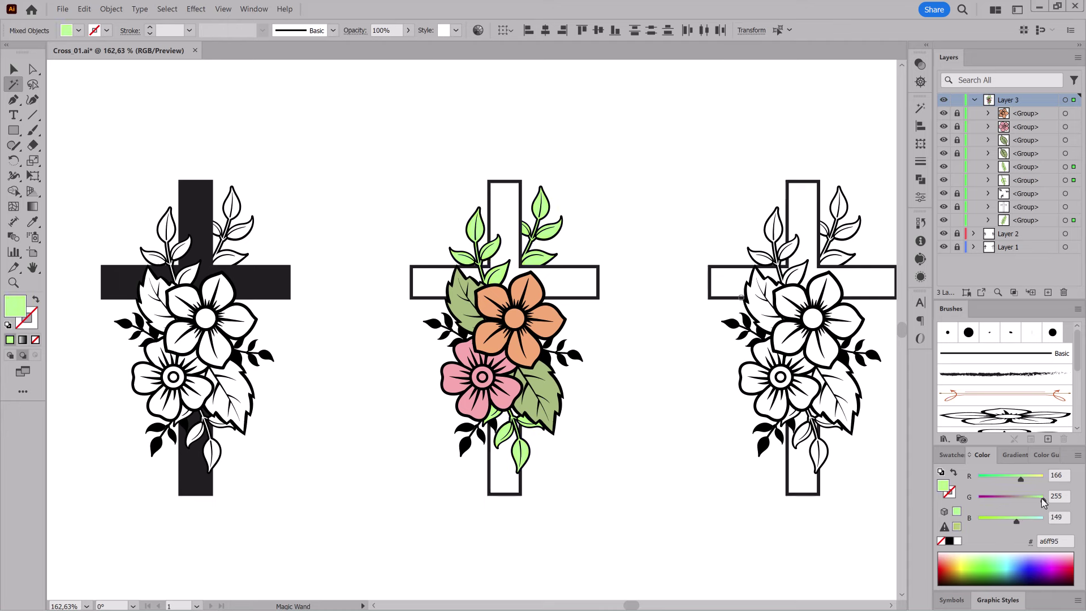
drag(1042, 498, 1030, 480)
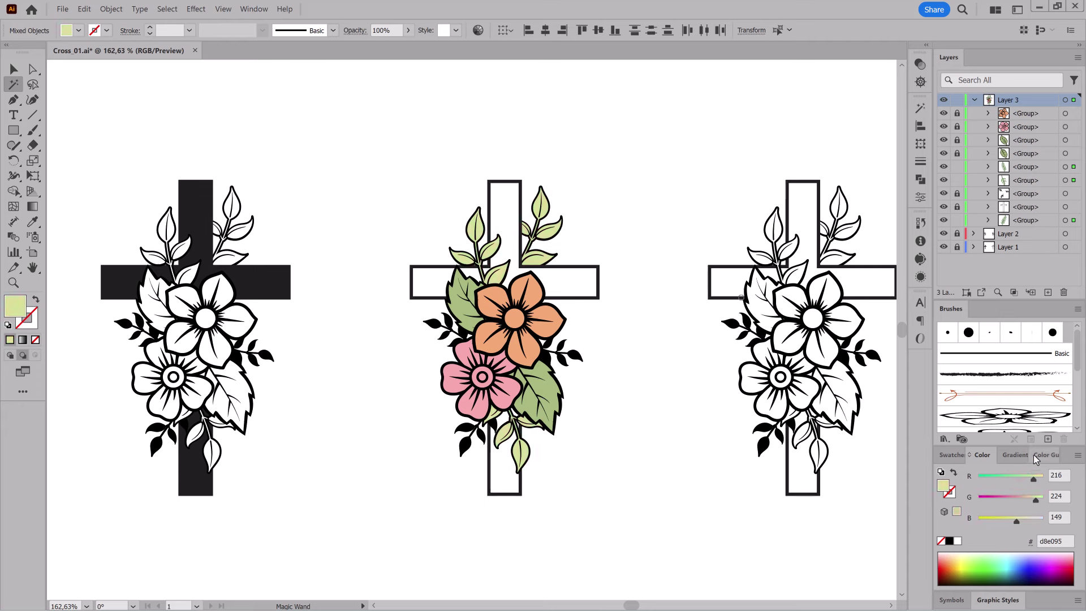
drag(957, 191, 957, 166)
click(957, 220)
click(989, 207)
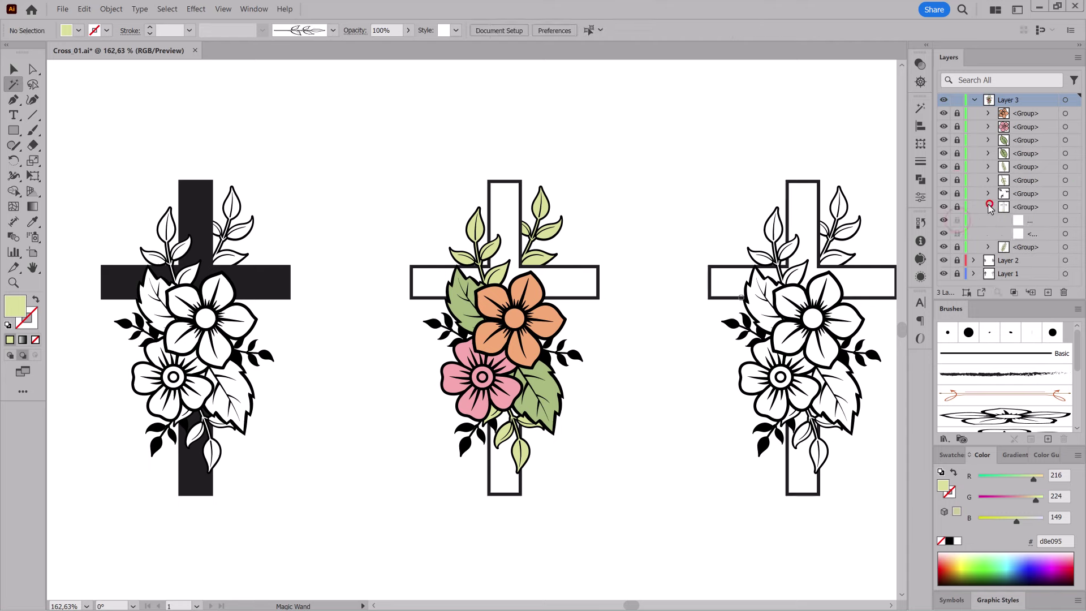
Fill the middle cross body pale peach, then unlock all groups and select its black outlines.
click(1066, 233)
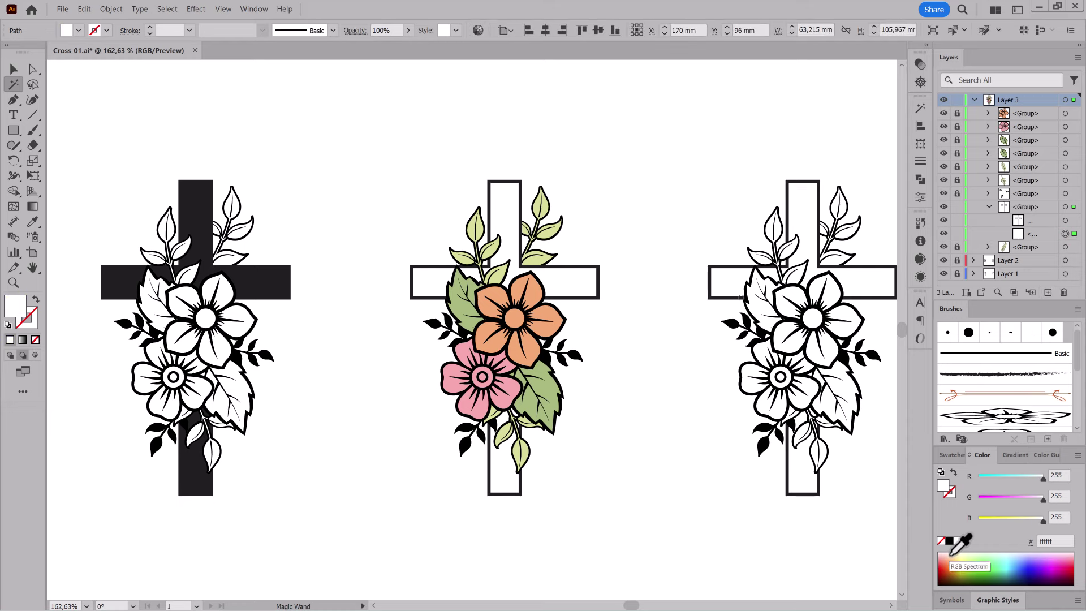
click(952, 554)
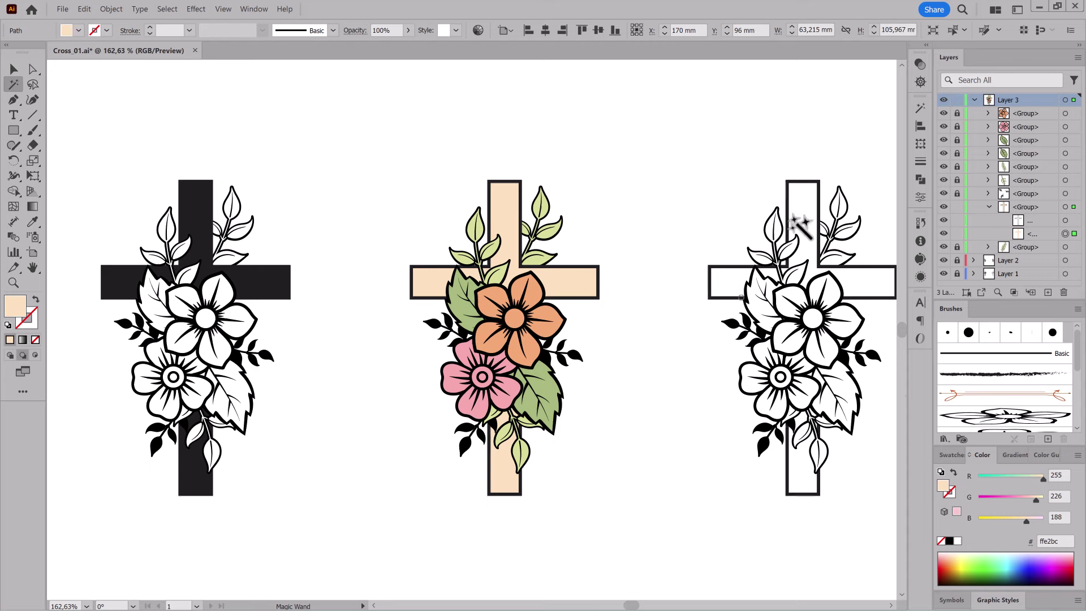
click(956, 113)
drag(956, 139, 957, 248)
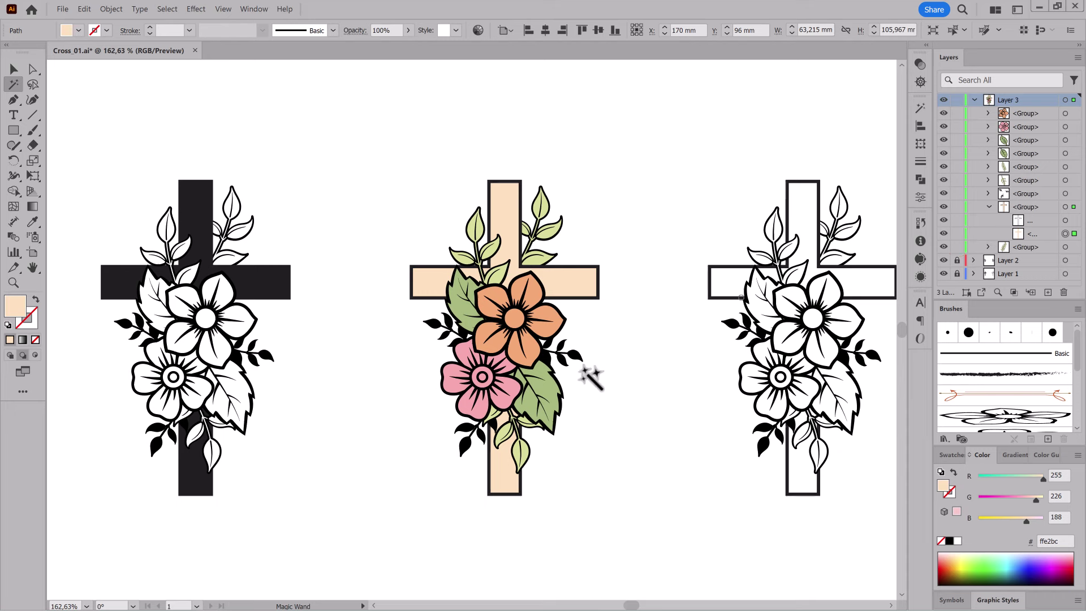
click(572, 355)
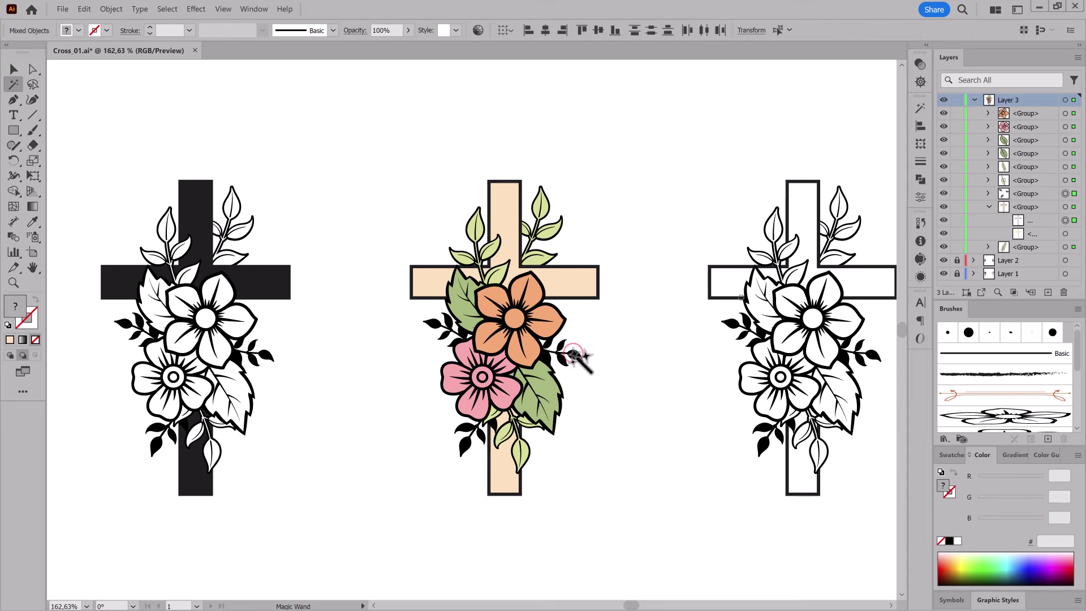
Show and then hide the selection edges of the outlines via View > Show/Hide Edges.
click(222, 9)
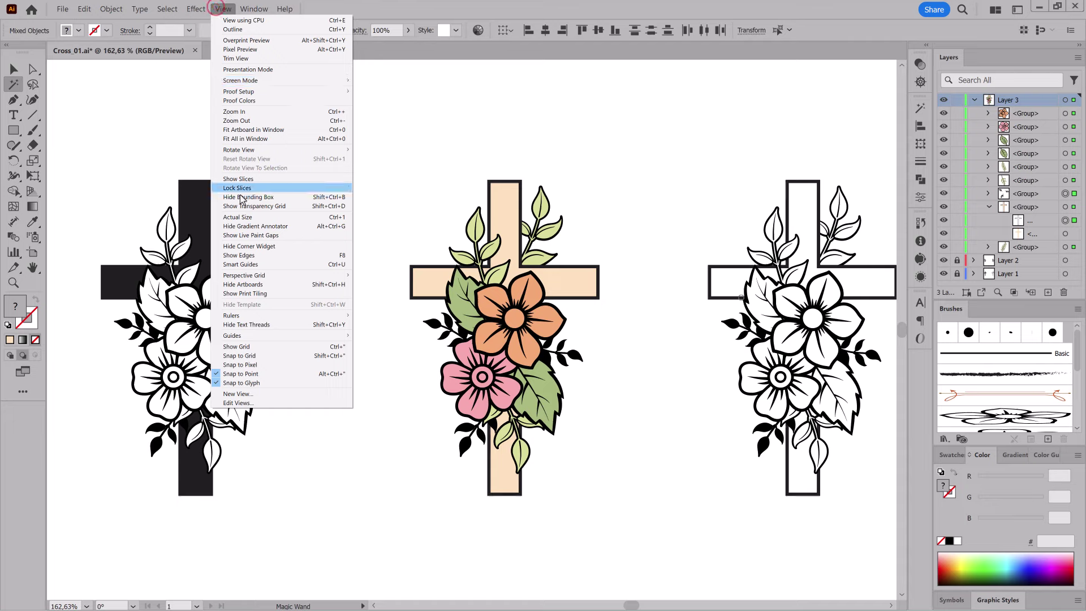
click(256, 255)
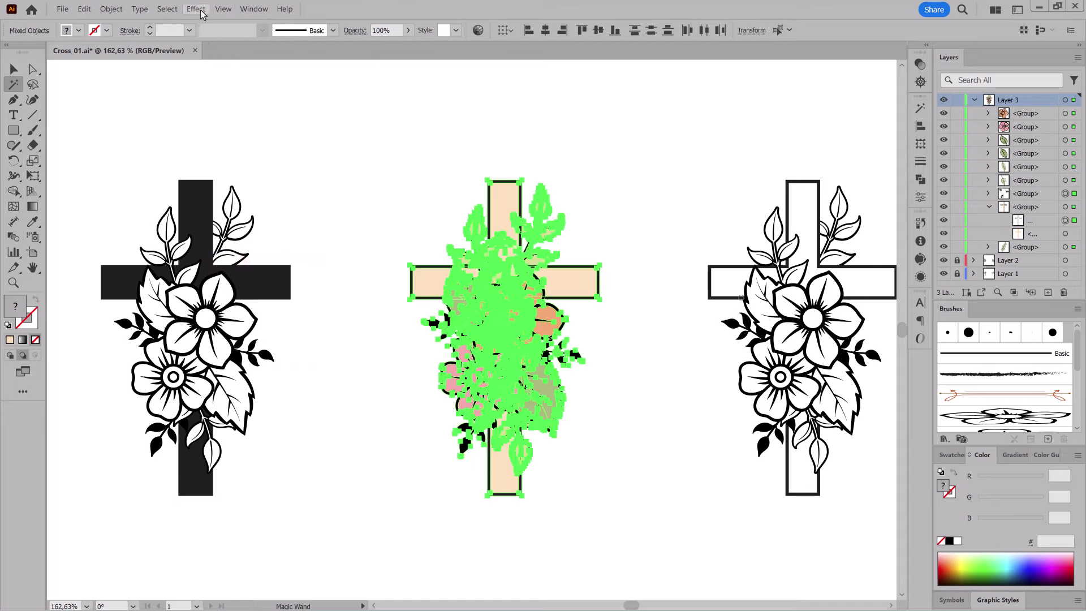
click(221, 9)
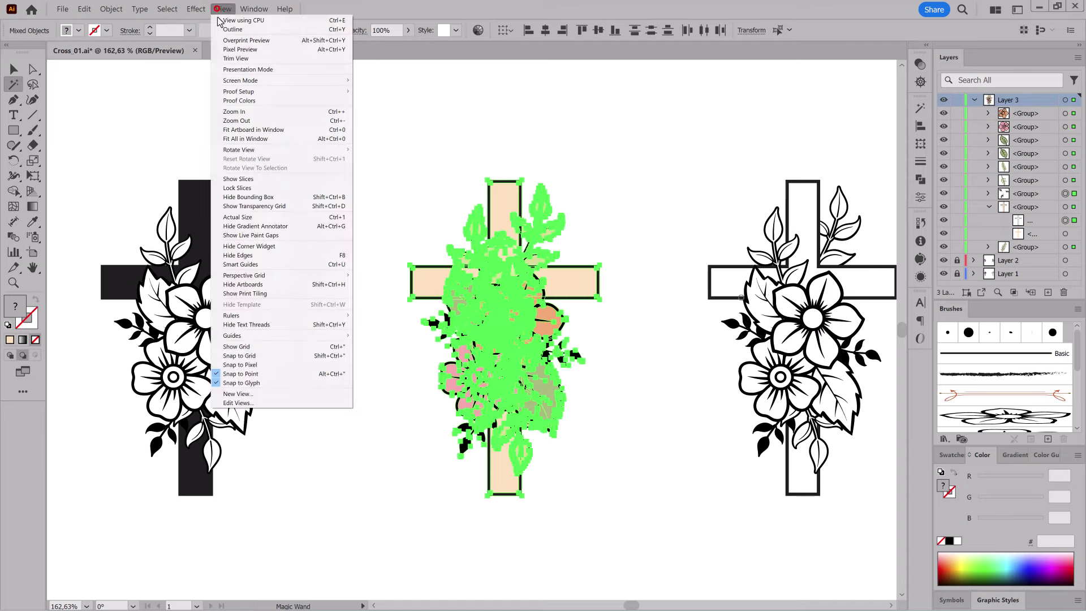
click(262, 258)
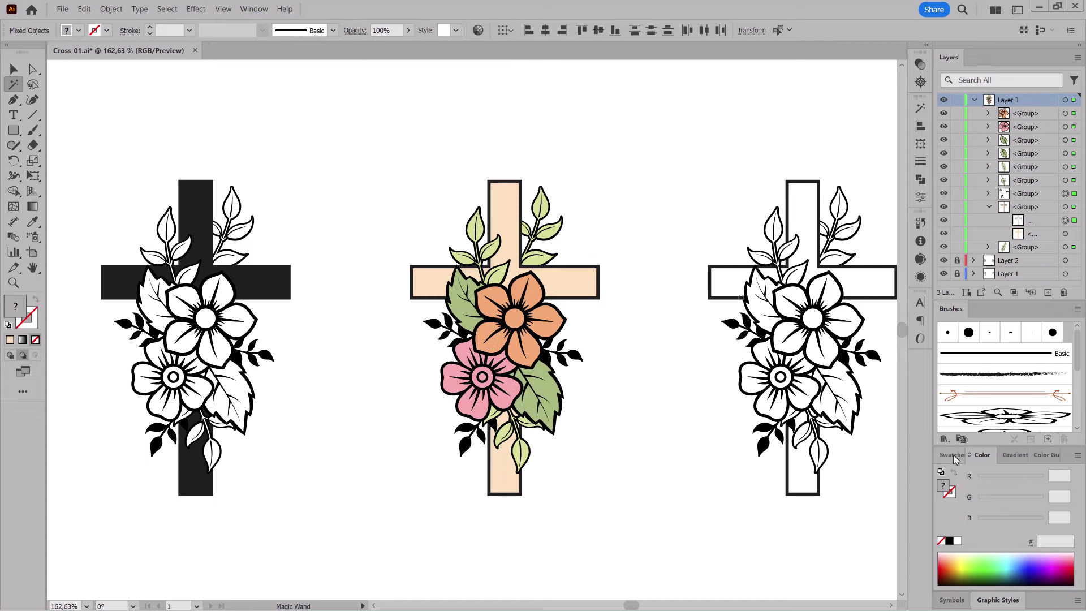
Recolour the selected outlines a very dark olive-brown, RGB 2d2915.
click(955, 455)
click(1031, 512)
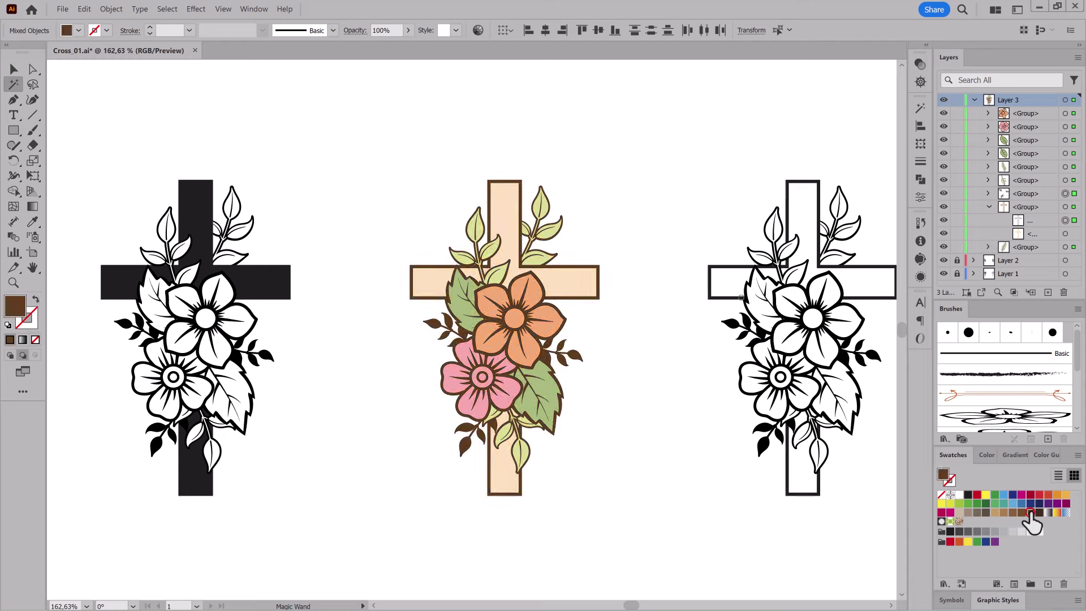
click(984, 455)
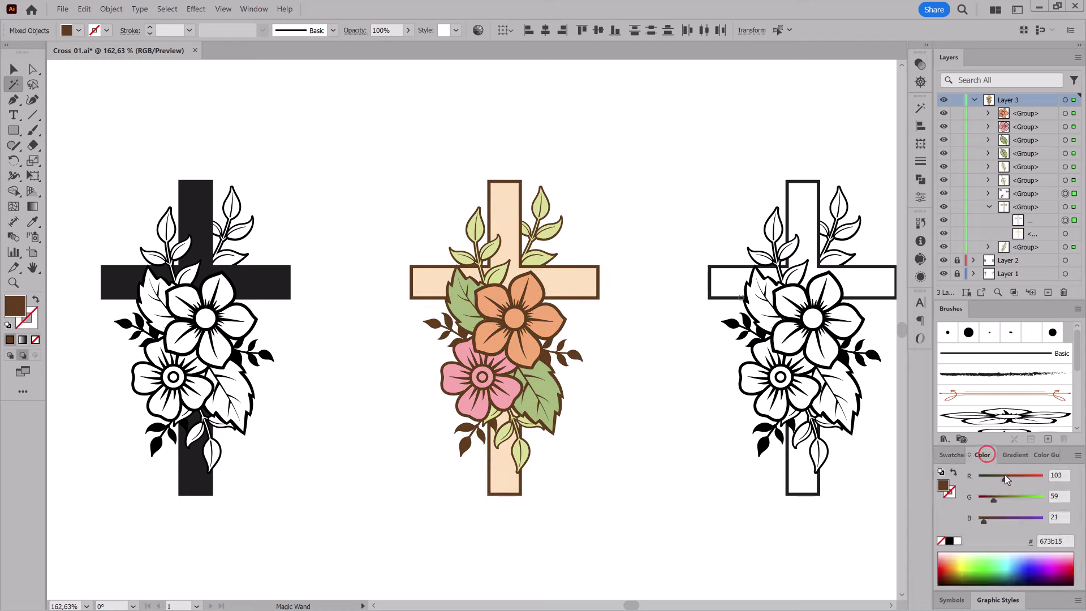
drag(994, 501, 989, 502)
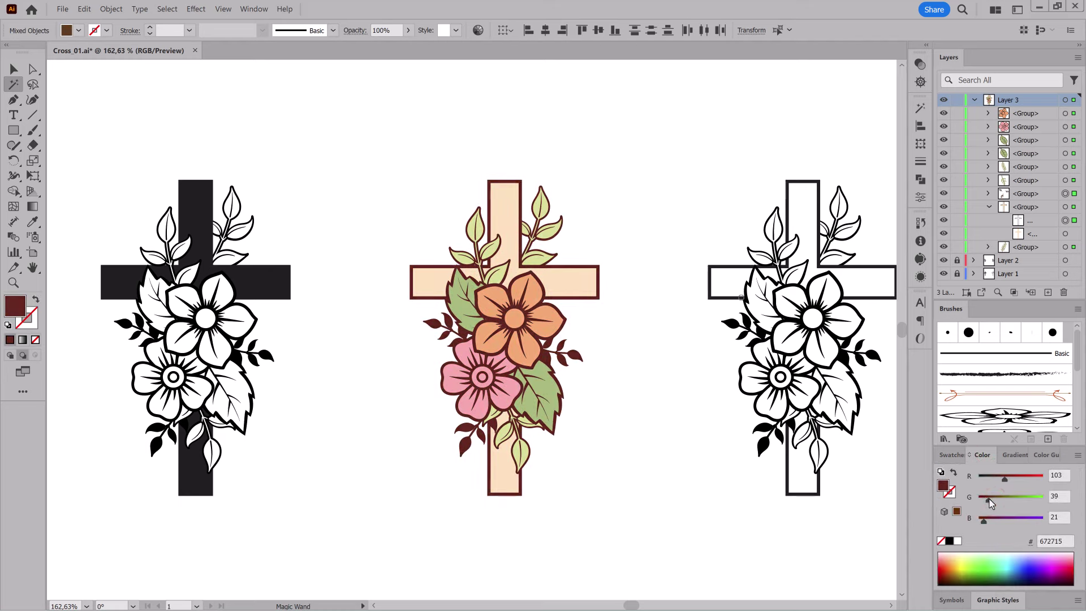
drag(1004, 480, 990, 485)
Make the orange flower's centre yellow.
click(988, 113)
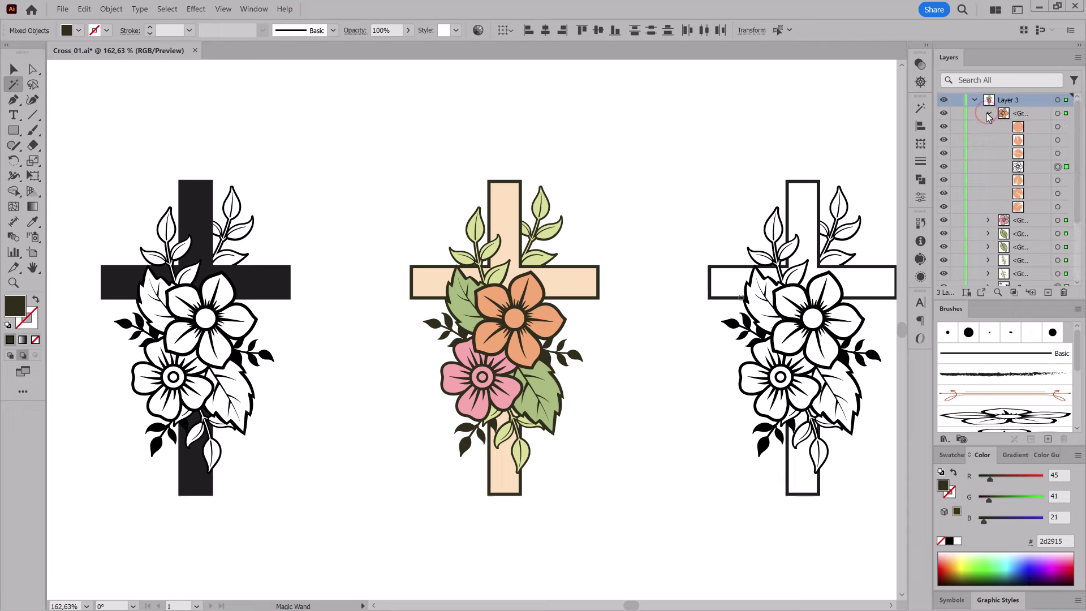
click(1057, 127)
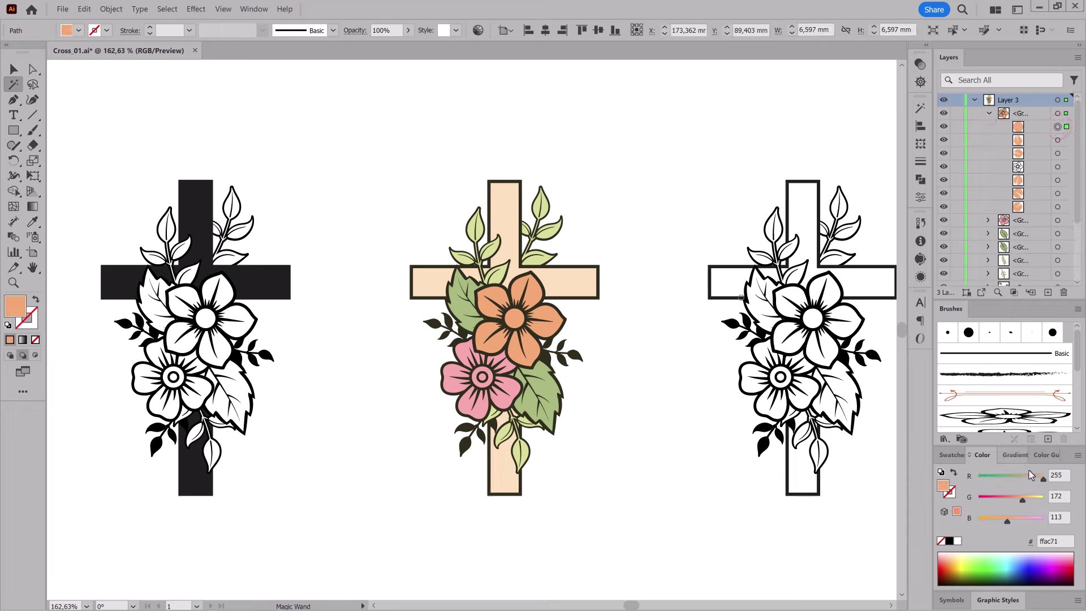
drag(1025, 501, 1034, 501)
Deepen the pink flower's centre parts to a coral-red, then deselect everything.
click(988, 220)
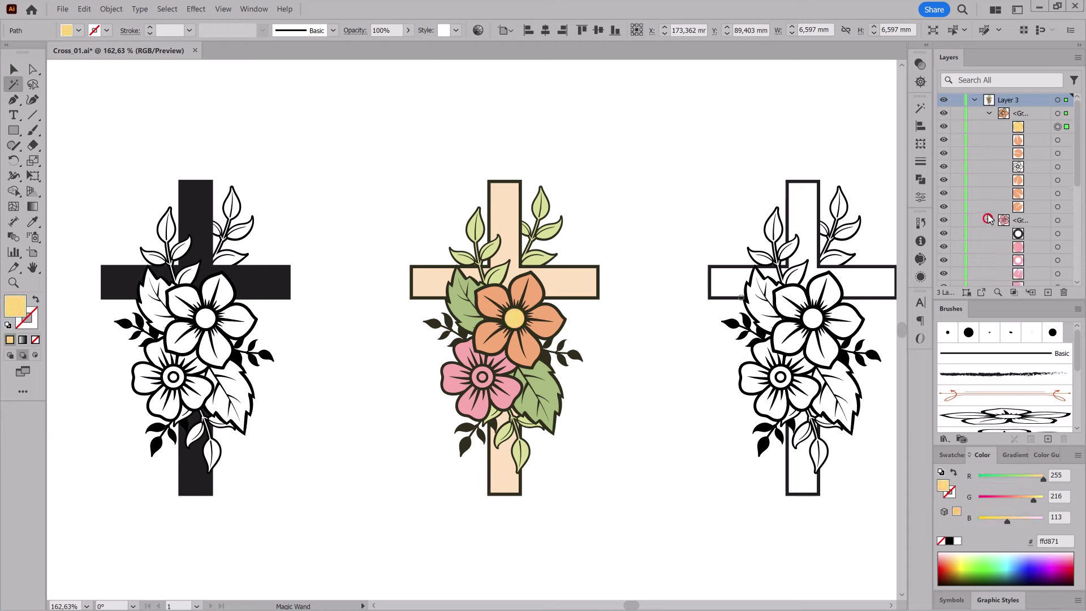
scroll(990, 221, down, 1)
click(1057, 206)
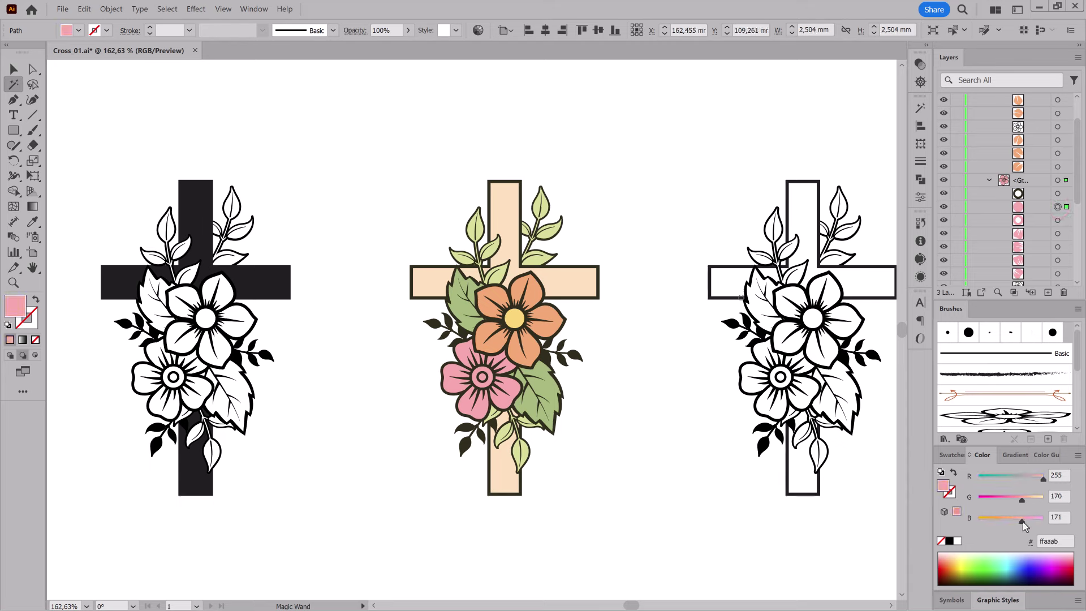
drag(1020, 500, 1011, 500)
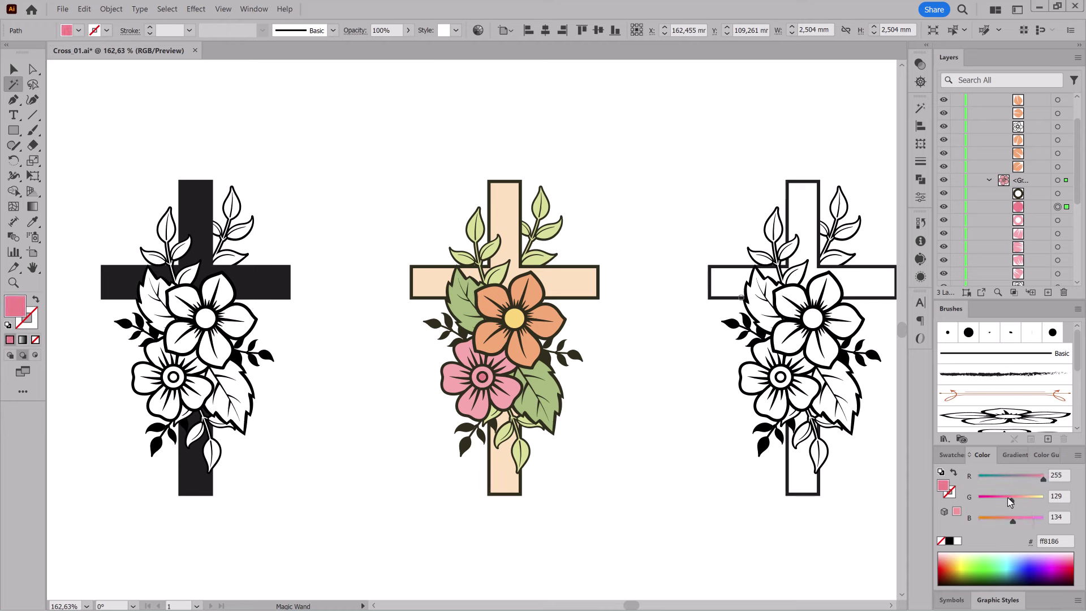
click(1057, 220)
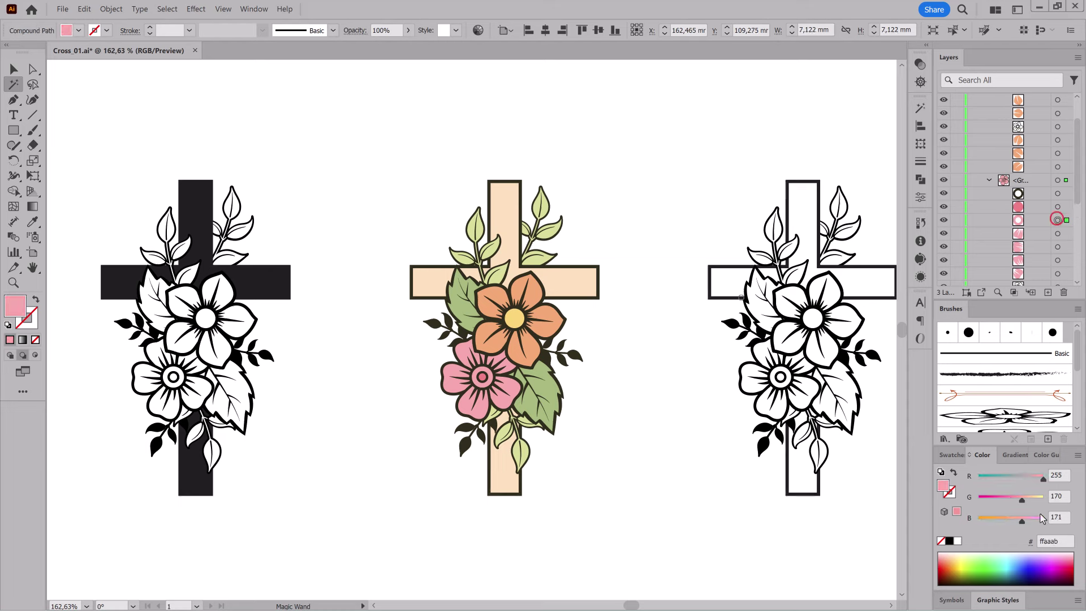
click(940, 560)
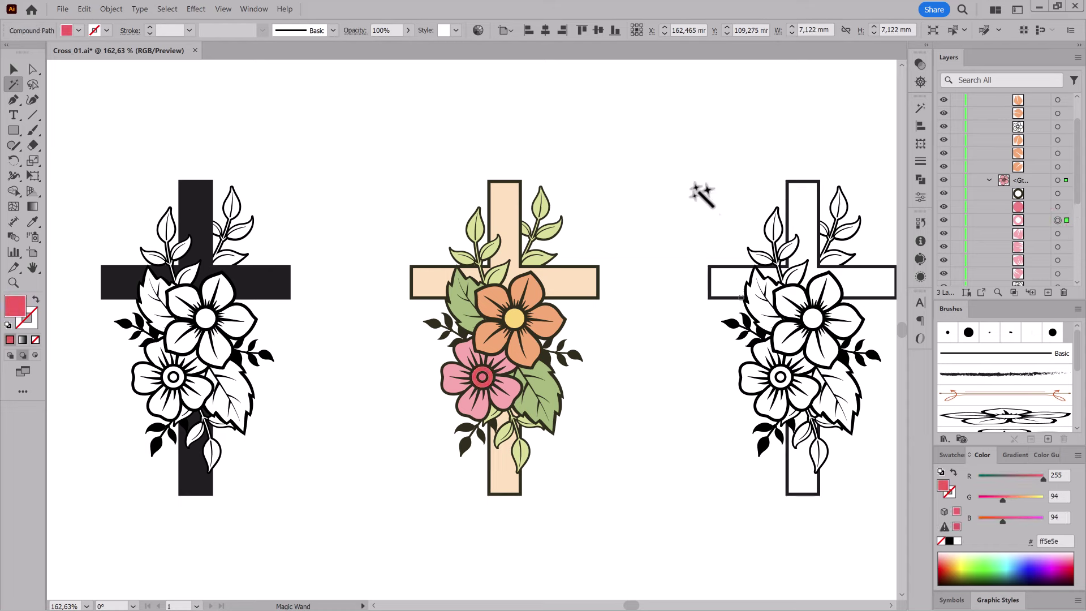
click(715, 114)
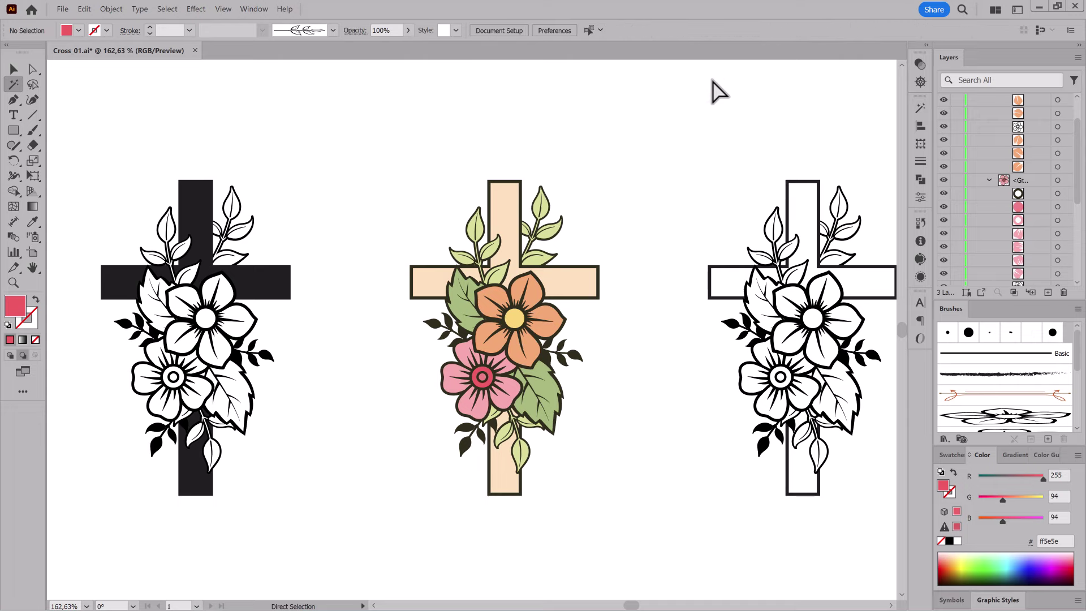
Fit the whole artboard in view with Ctrl+0 and collapse Layer 3.
key(ctrl+0)
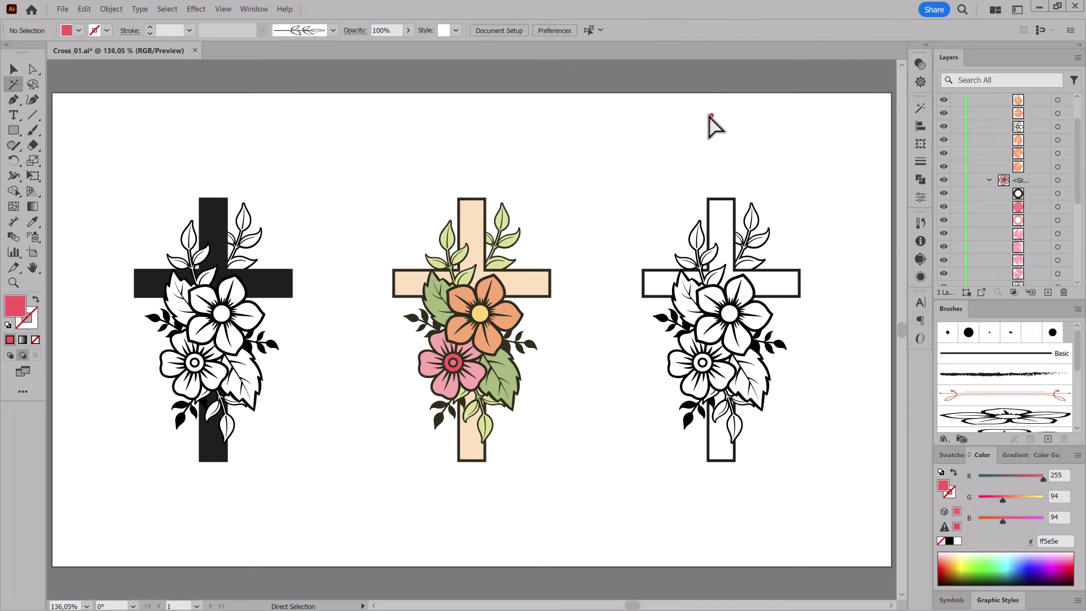
click(711, 114)
click(974, 101)
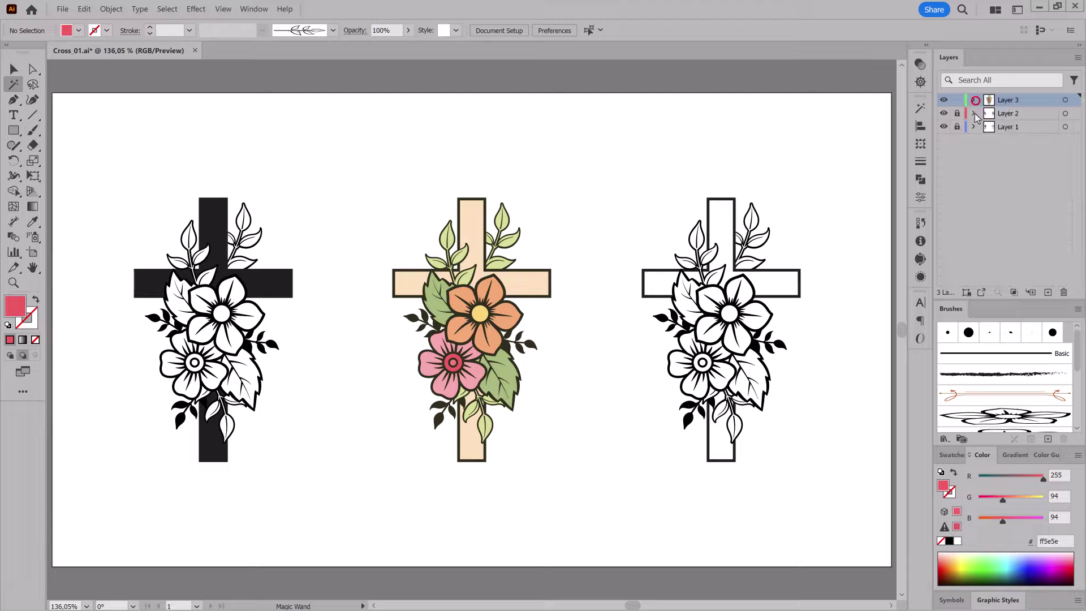